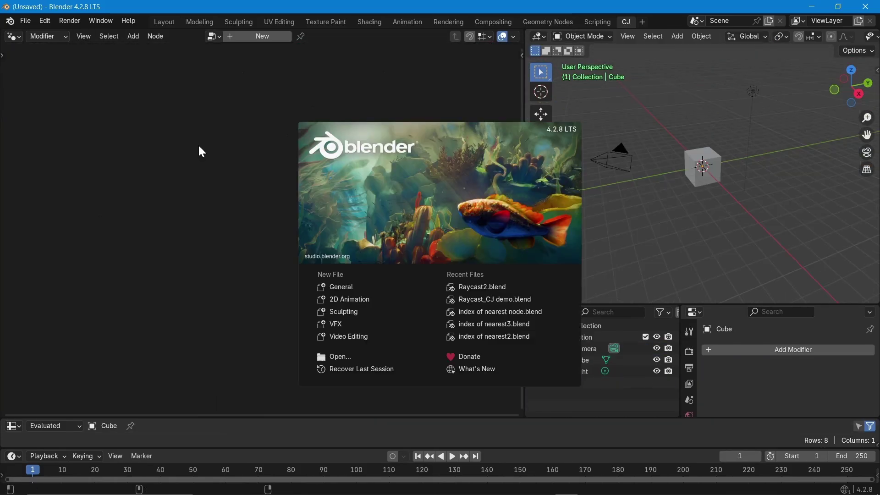
Create a new geometry node tree on the default cube and rename the object Arena.
click(202, 152)
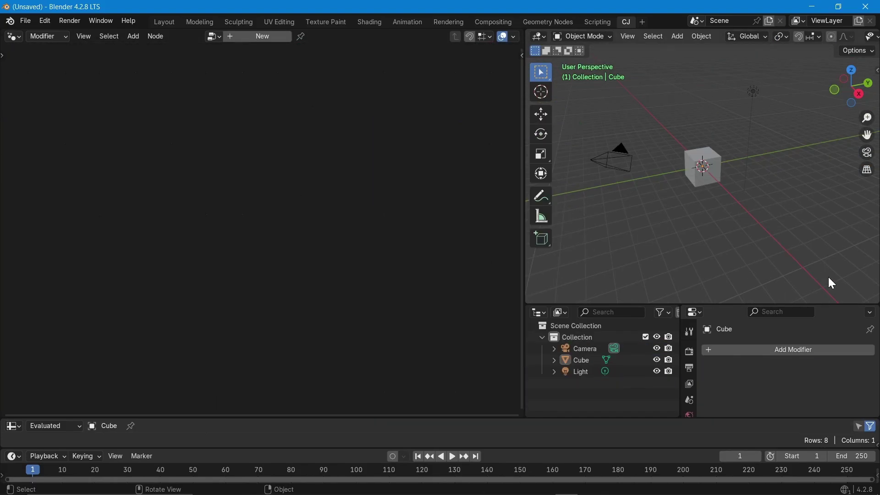
click(266, 36)
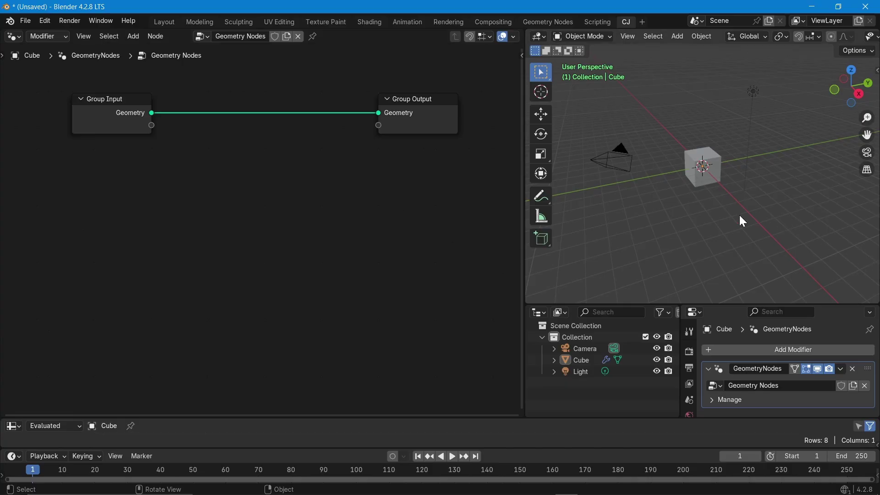
double_click(590, 360)
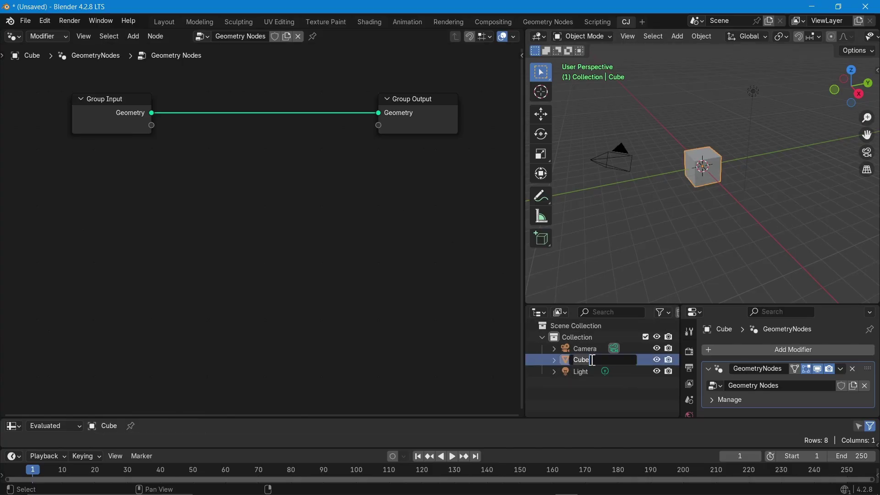
text(Arena)
key(Return)
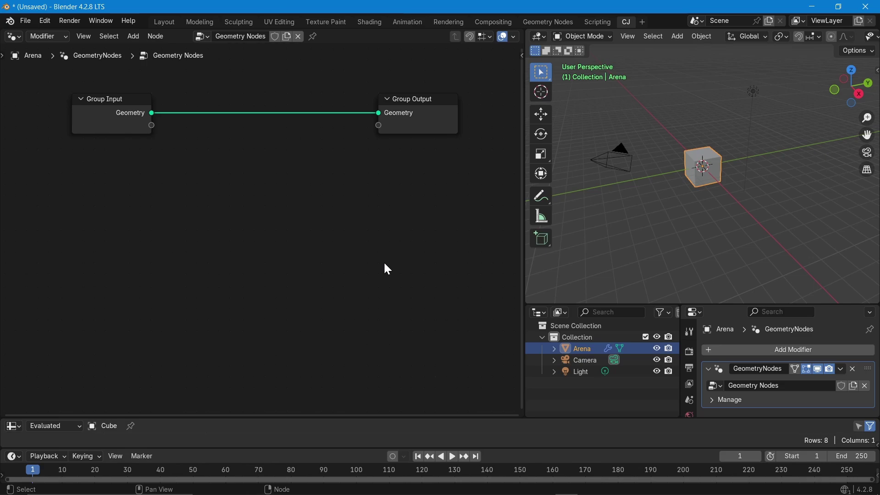
Add a Raycast node below the link between Group Input and Group Output.
key(shift+a)
text(raycas)
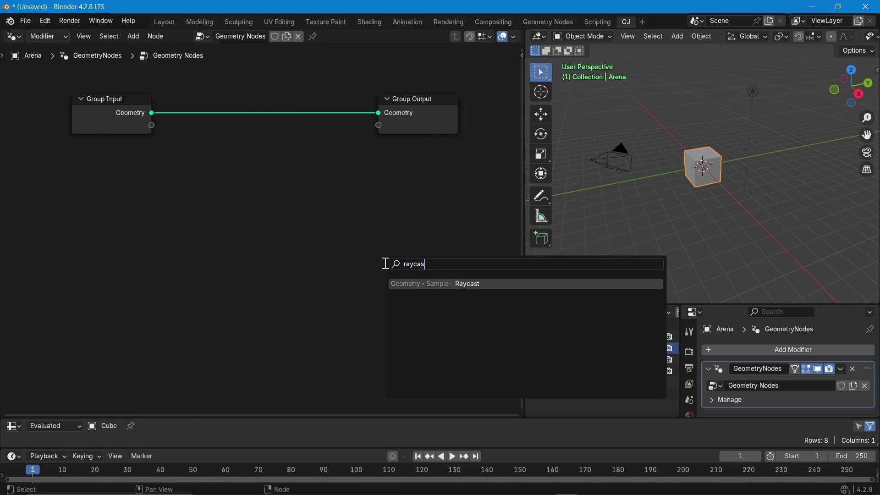
key(Return)
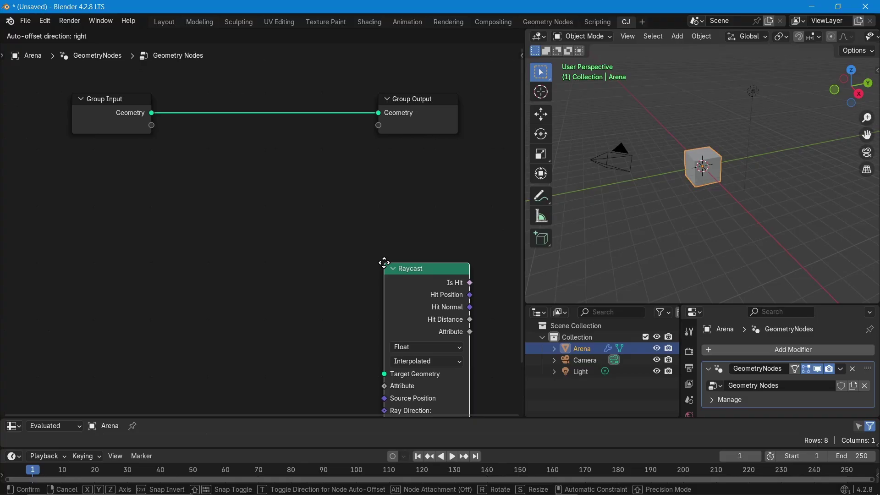
click(233, 156)
Cut the link between Group Input and Group Output, move Group Input out of the way and reposition the Raycast node.
ctrl+right_drag(258, 84, 255, 120)
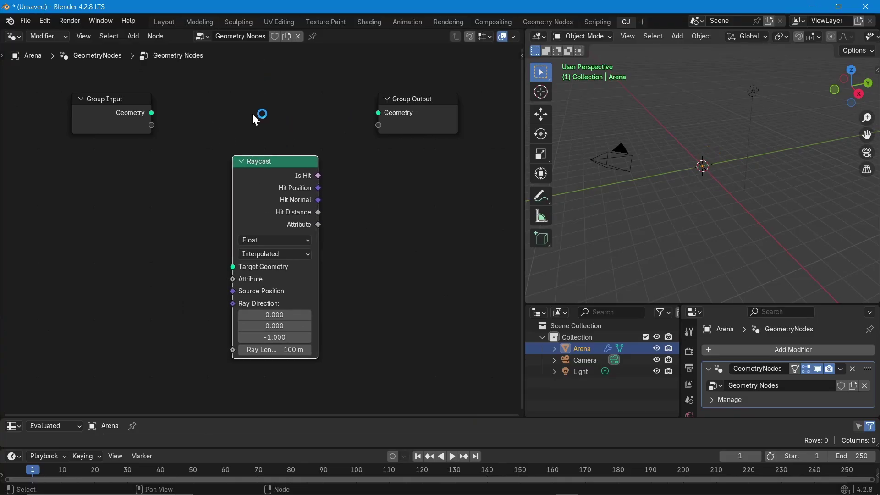
drag(124, 99, 2, 101)
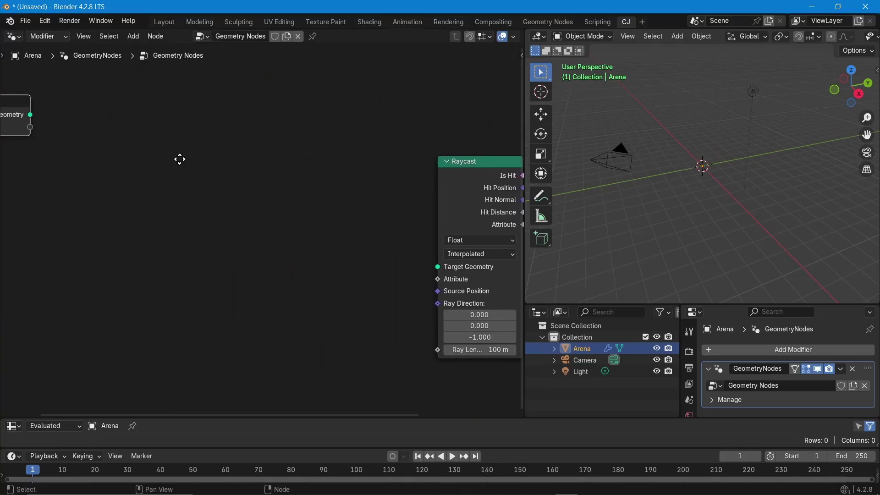
middle_drag(180, 159, 515, 155)
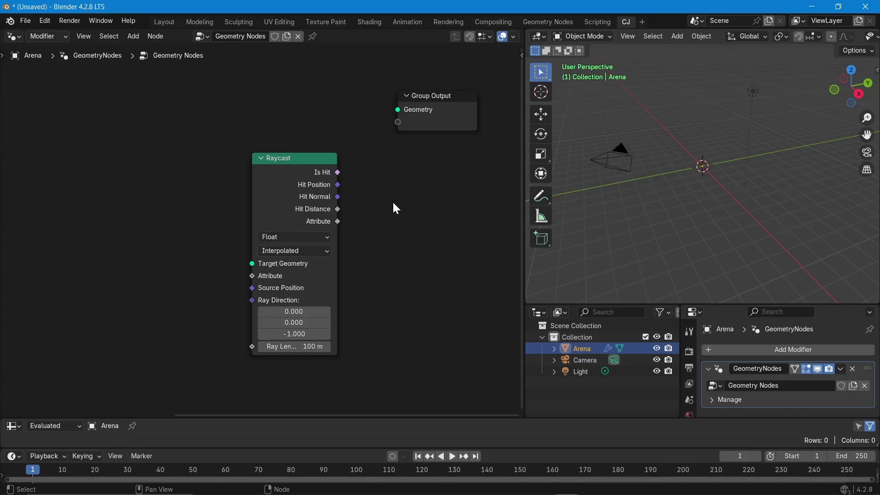
drag(278, 166, 212, 189)
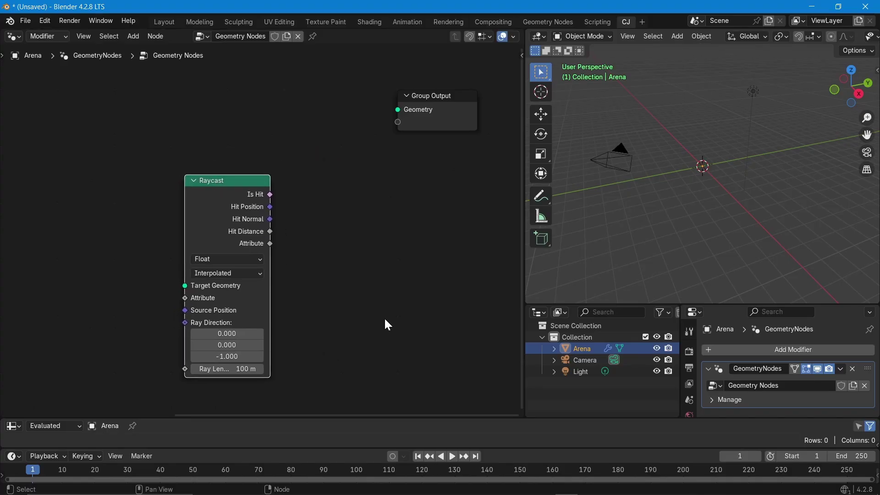
middle_drag(374, 334, 372, 309)
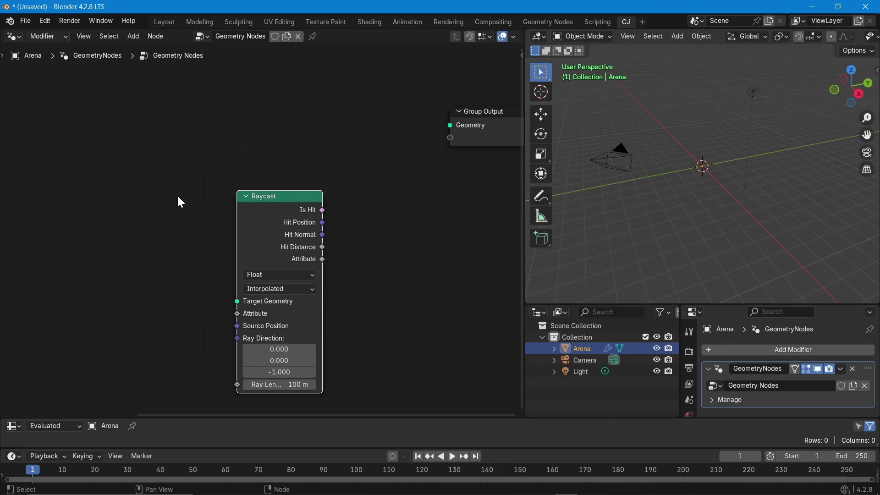
Add a Cube node and an Ico Sphere node next to the Raycast node.
key(shift+a)
text(cube)
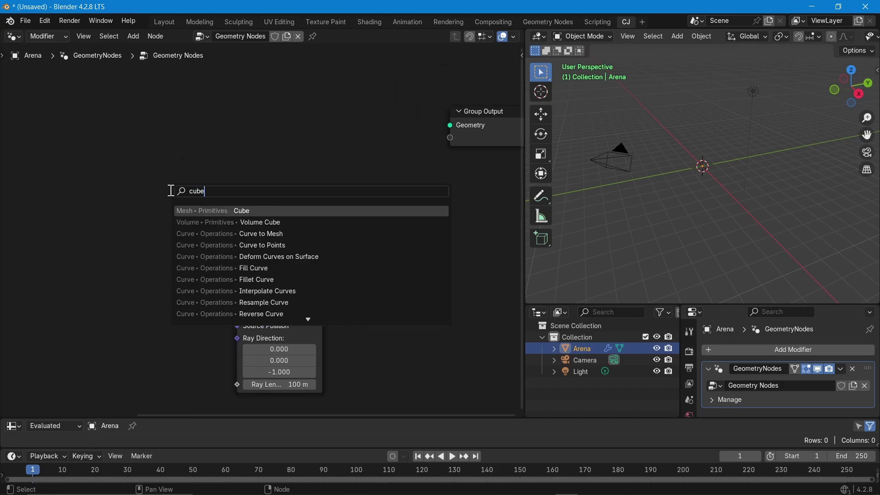
key(Return)
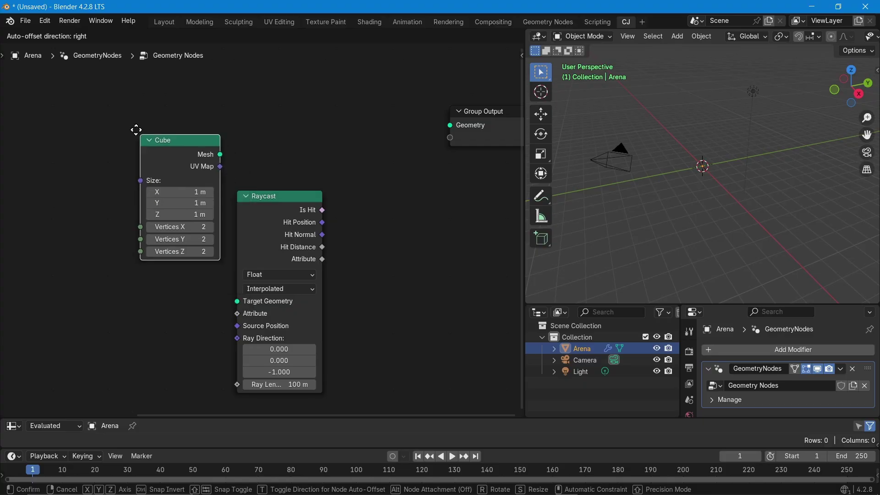
click(79, 94)
key(shift+a)
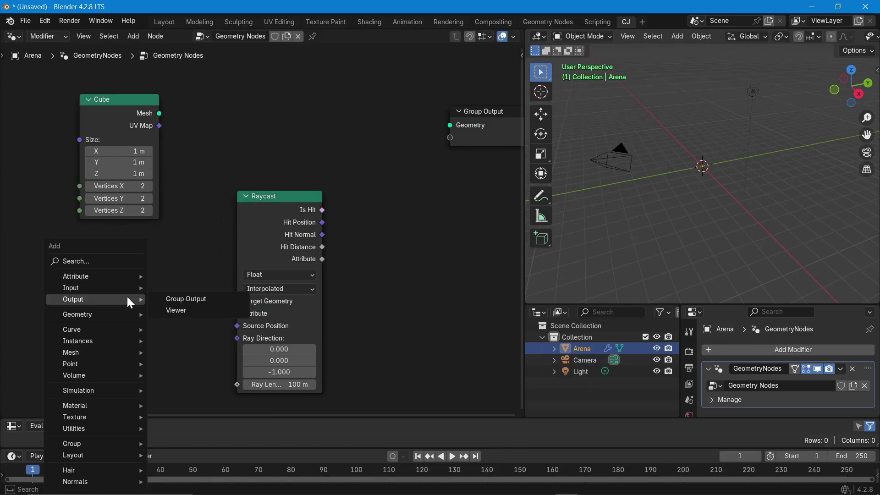
text(ico)
key(Return)
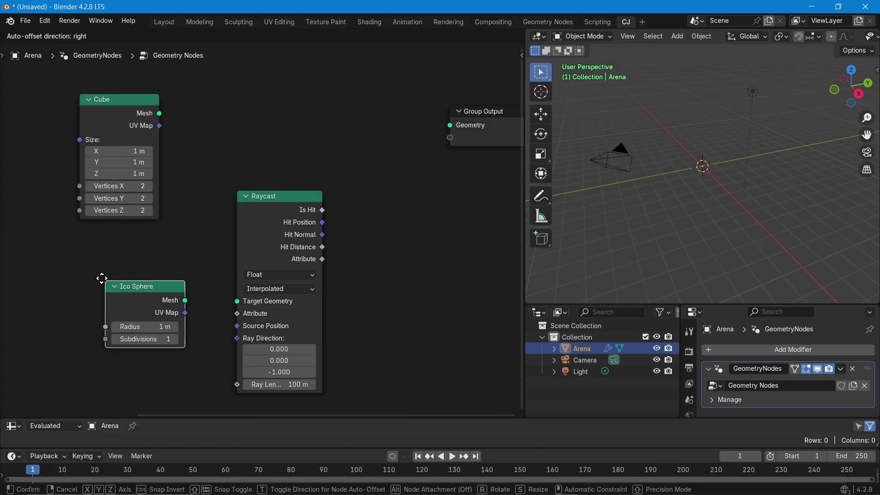
click(87, 278)
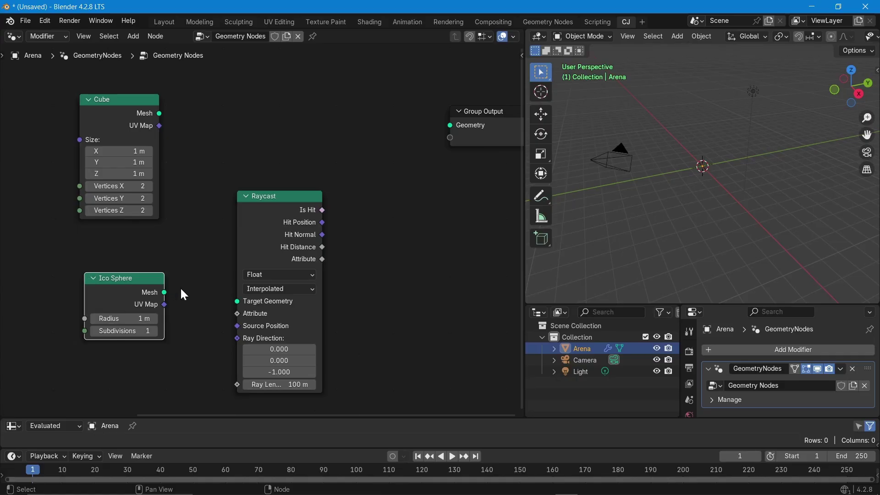
Connect the Ico Sphere mesh to Raycast's Target Geometry and the Cube mesh to the Group Output geometry.
click(264, 200)
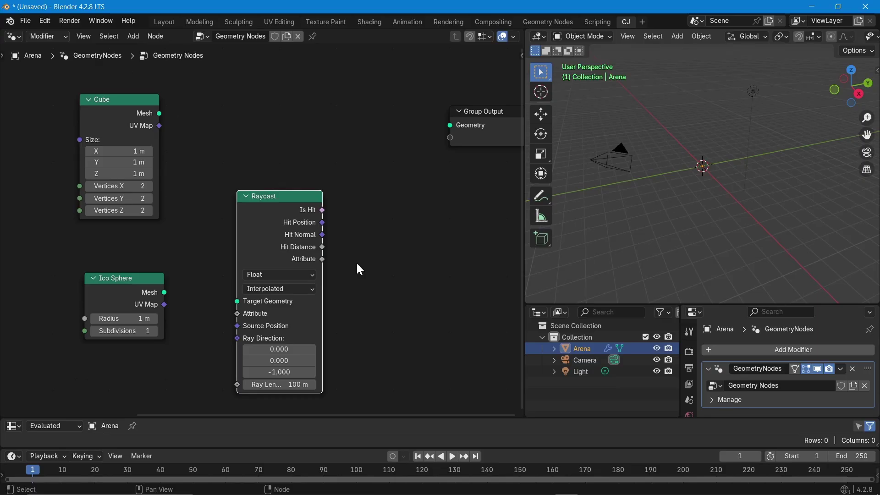
drag(164, 293, 243, 302)
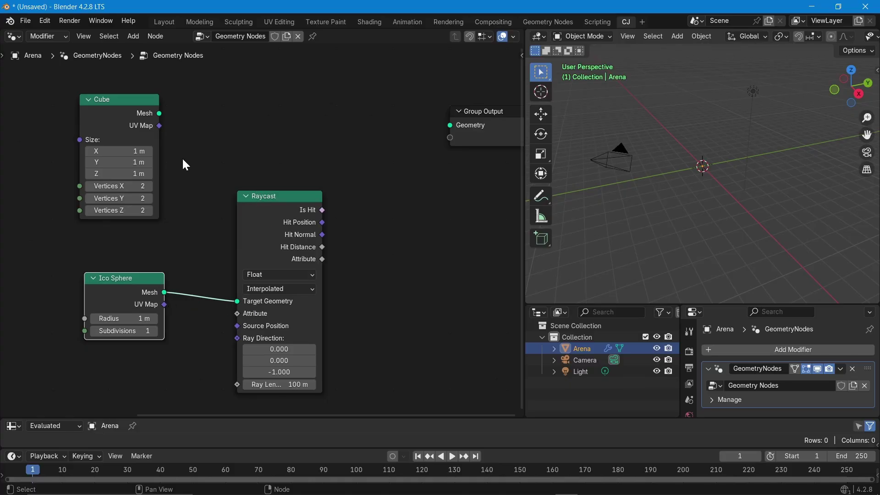
drag(159, 113, 450, 125)
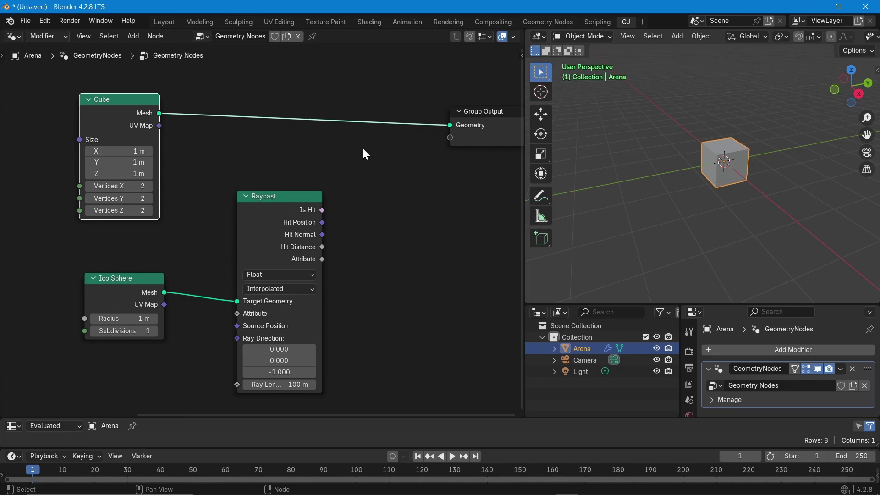
key(shift+a)
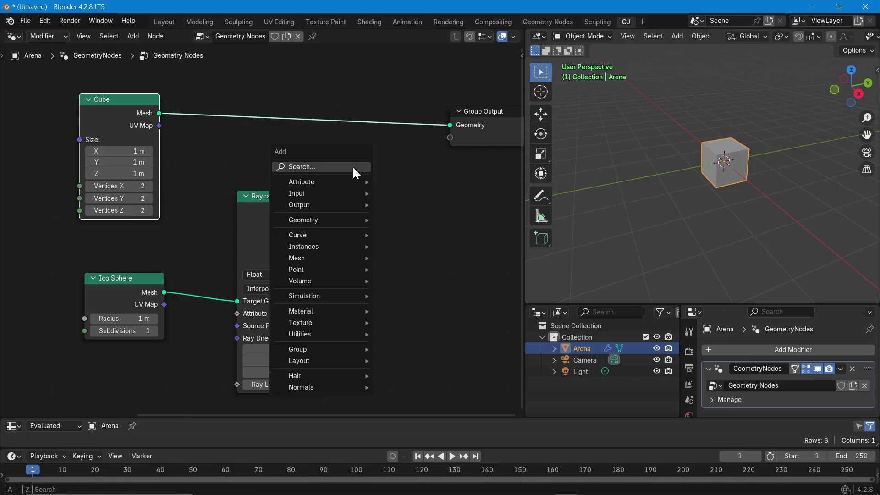
text(dele)
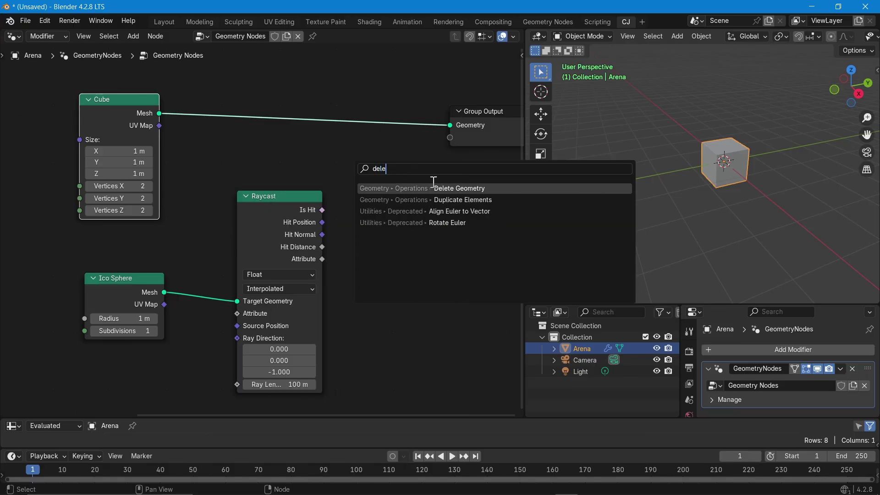
right_click(327, 153)
right_click(321, 163)
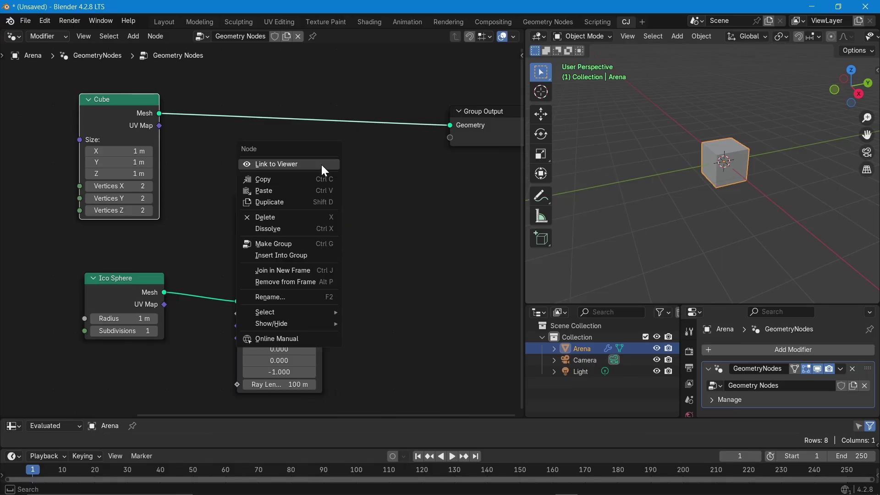
click(424, 199)
right_click(265, 162)
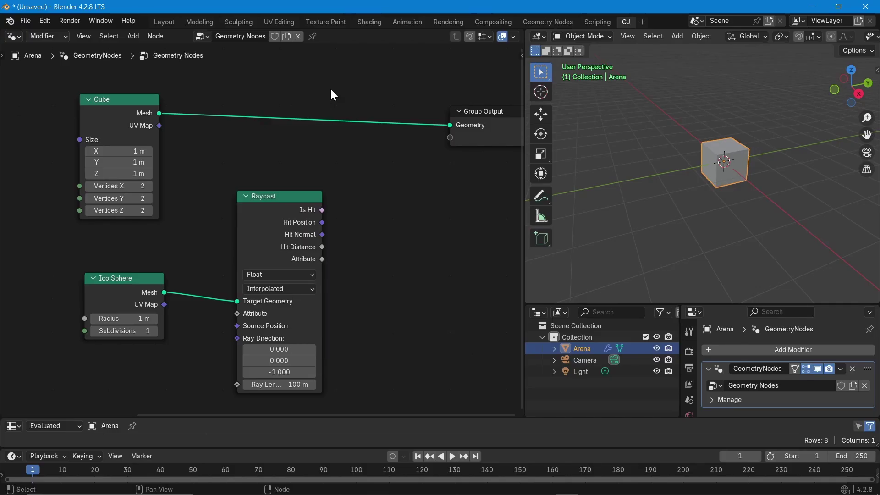
key(shift+a)
text(extr)
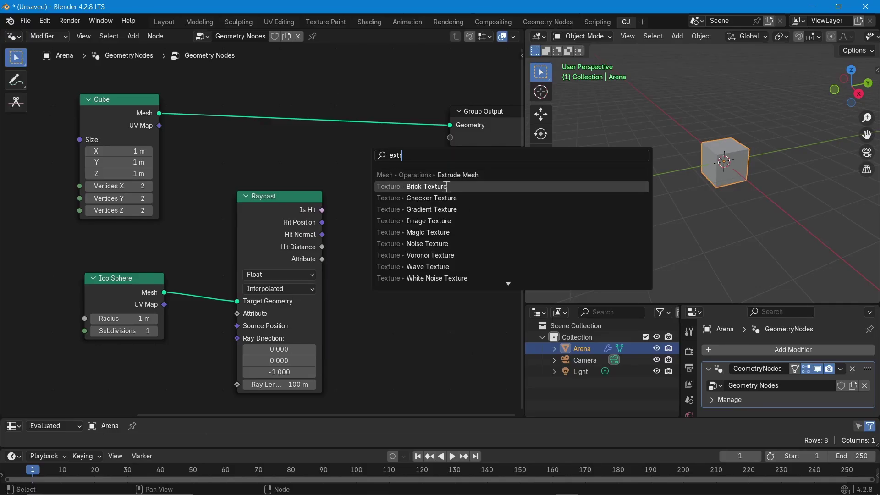
Insert an Extrude Mesh node on the link between the Cube node and Group Output.
right_click(285, 139)
mouse_move(288, 146)
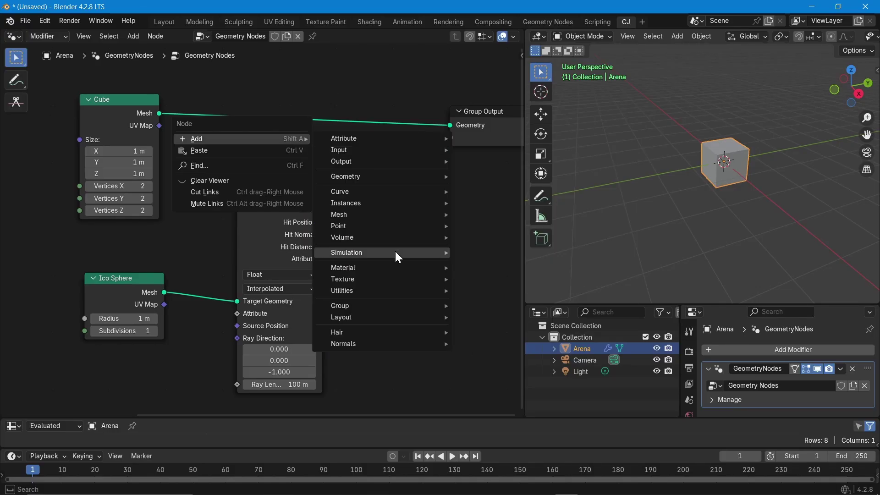
mouse_move(399, 215)
mouse_move(504, 253)
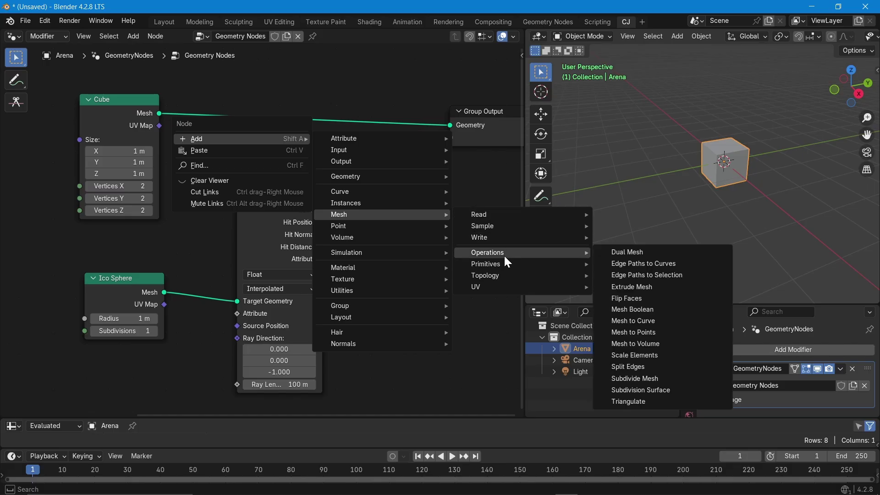
click(642, 287)
click(340, 92)
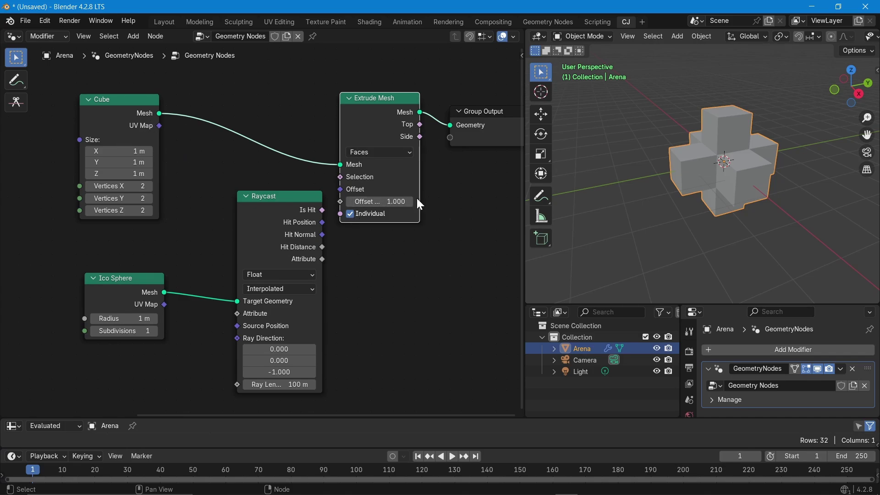
Move the Ico Sphere and Raycast nodes away from Extrude Mesh and connect Raycast's Is Hit output to the Extrude Mesh Selection.
middle_drag(331, 287, 337, 315)
drag(124, 304, 89, 304)
drag(272, 231, 216, 265)
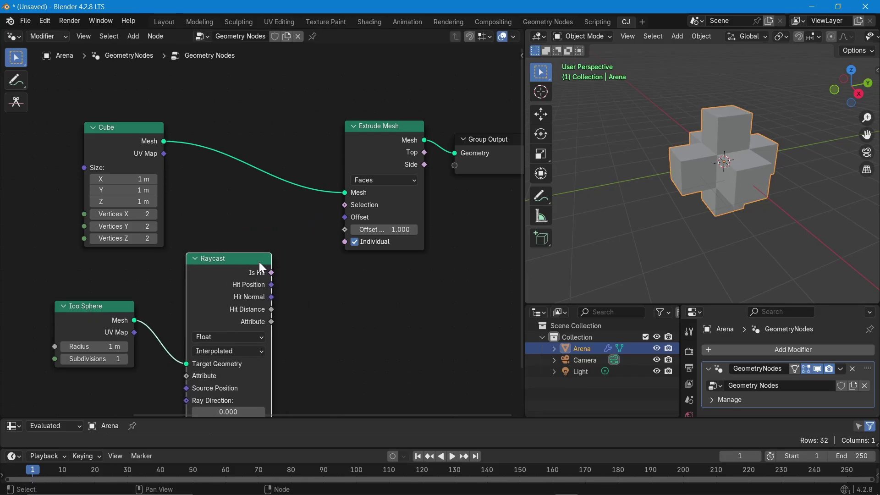
middle_drag(277, 291, 296, 198)
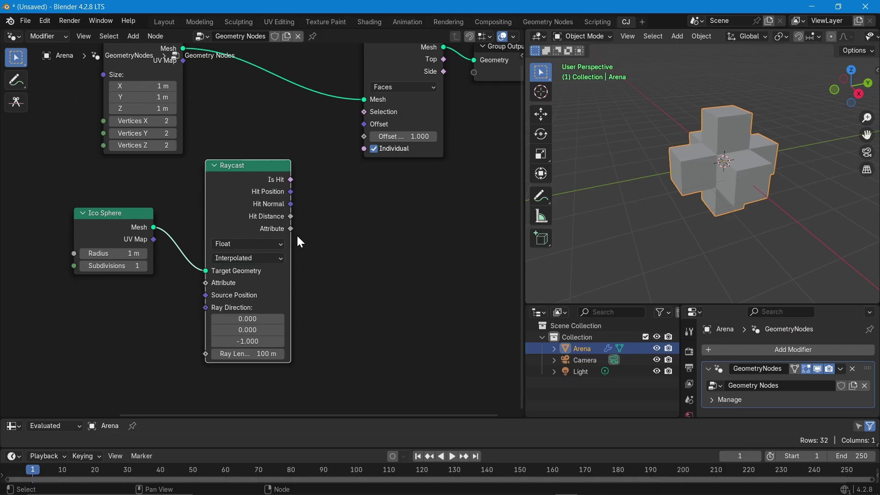
mouse_move(293, 181)
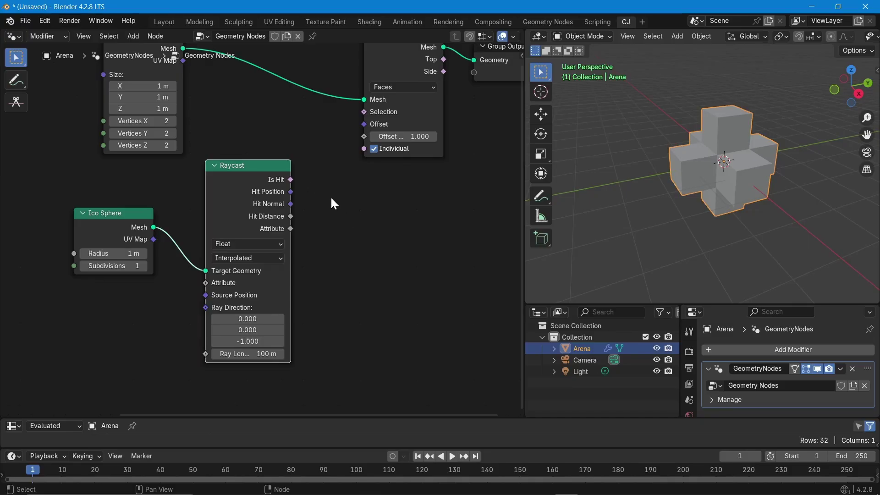
middle_drag(253, 149, 231, 200)
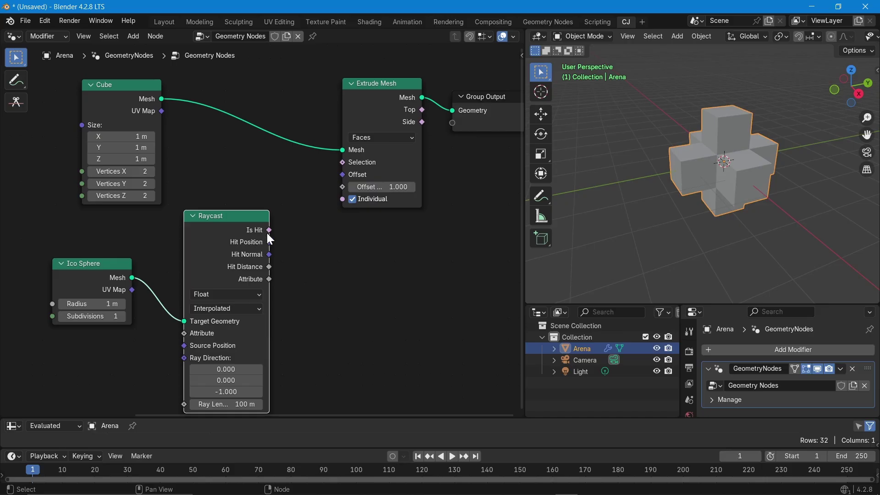
drag(269, 229, 339, 164)
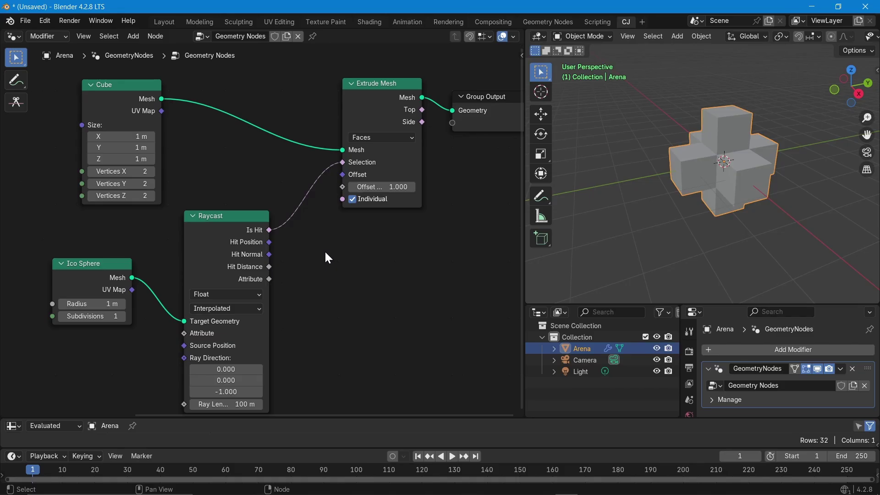
scroll(324, 250, down, 2)
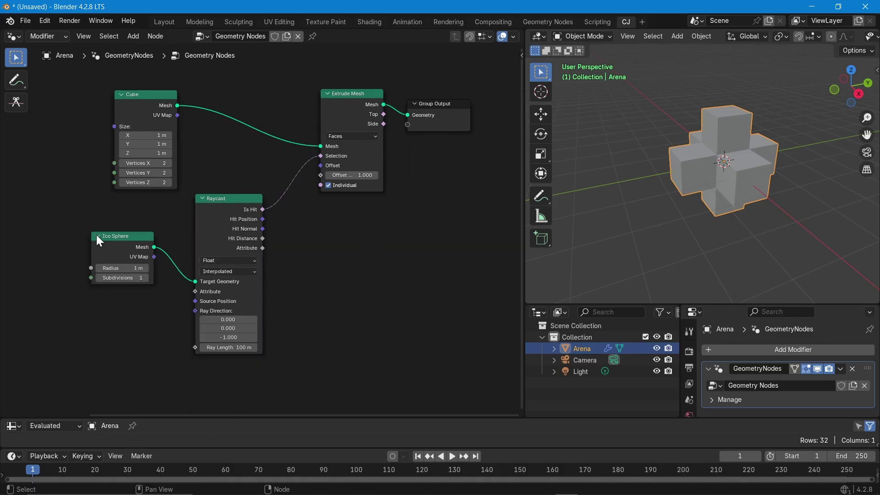
click(141, 96)
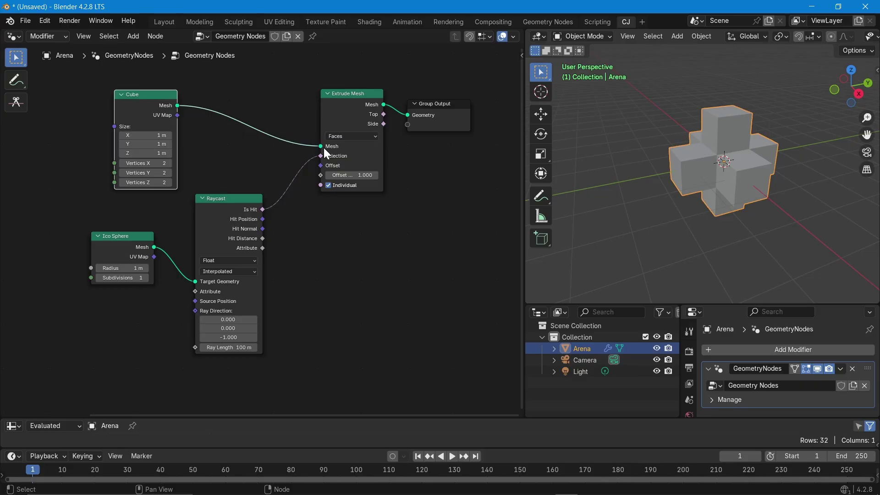
click(102, 241)
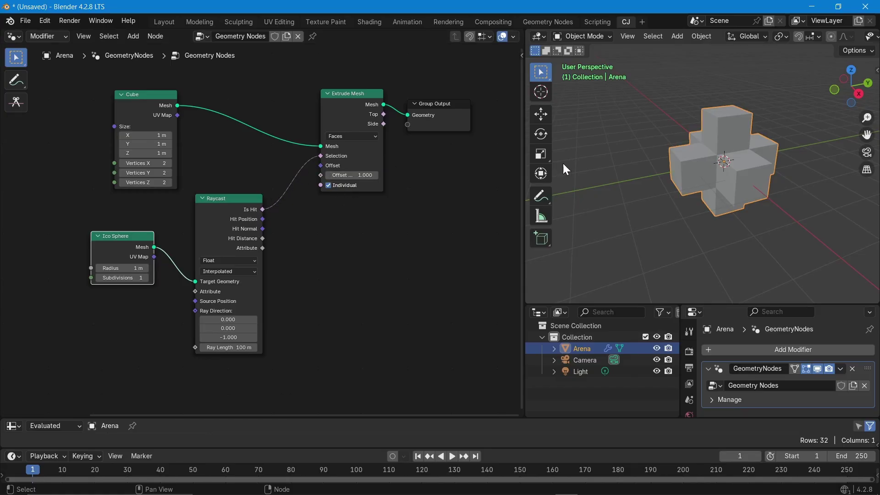
Turn off Individual on Extrude Mesh and move the Cube and Ico Sphere nodes apart from the nodes they feed.
click(329, 185)
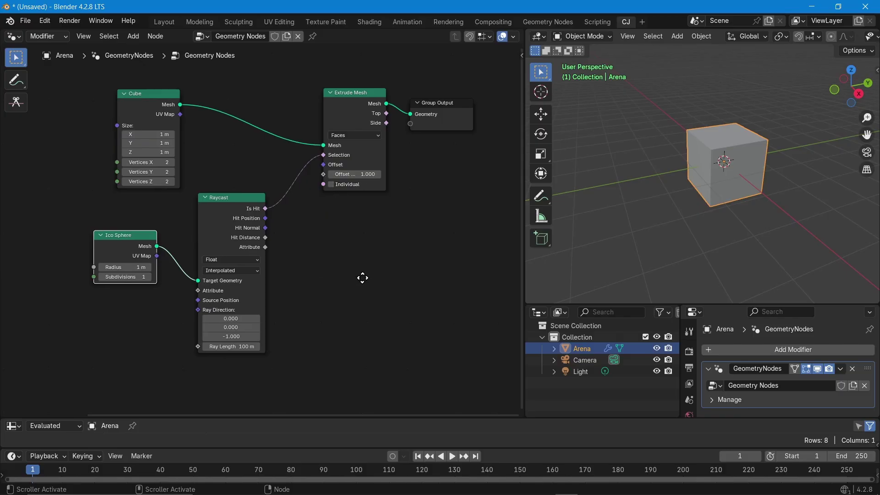
drag(141, 96, 114, 84)
drag(185, 235, 44, 229)
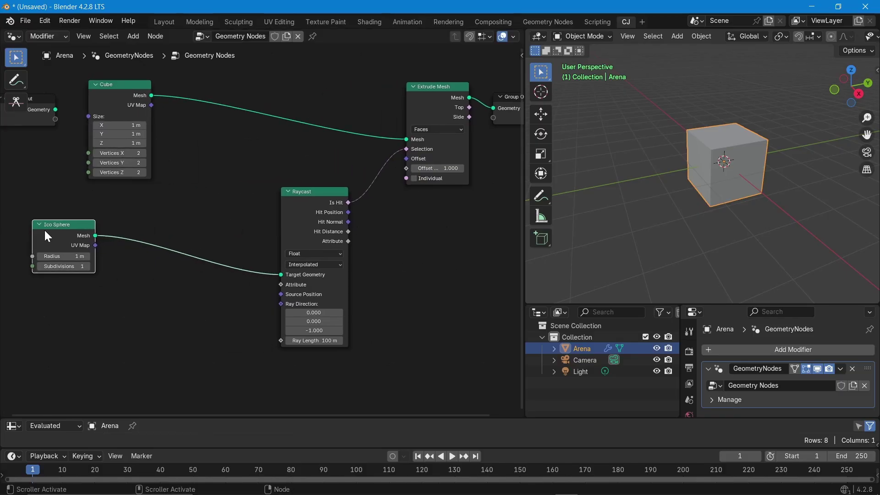
Insert a Transform Geometry node on the link between Ico Sphere and Raycast's Target Geometry.
scroll(115, 285, up, 1)
key(shift+a)
text(trans)
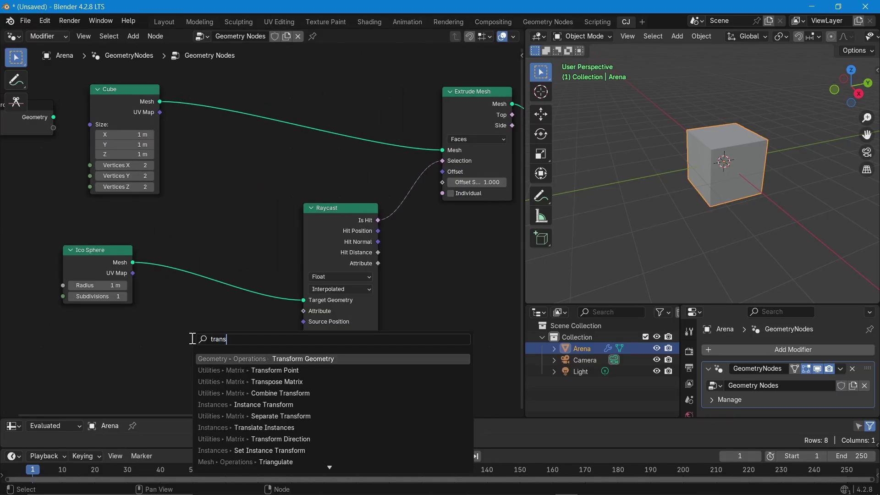
click(235, 358)
click(195, 271)
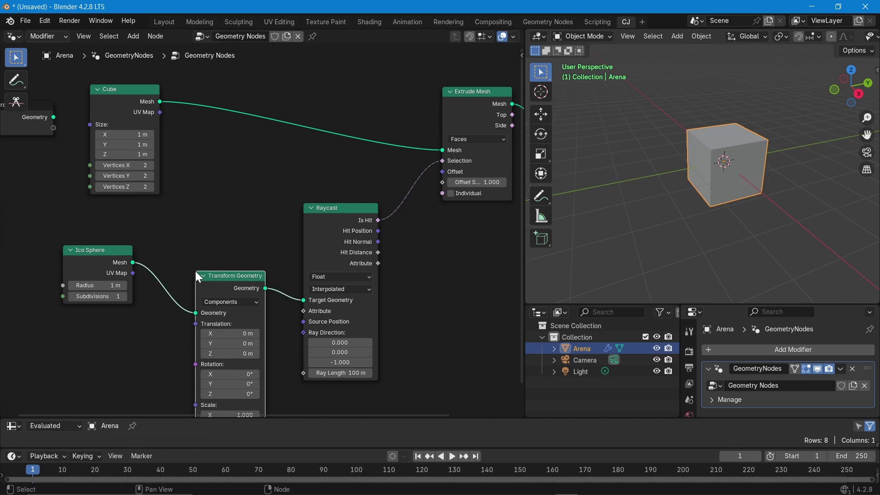
Duplicate the Transform Geometry node and insert the copy on the link between Cube and Extrude Mesh.
key(shift+d)
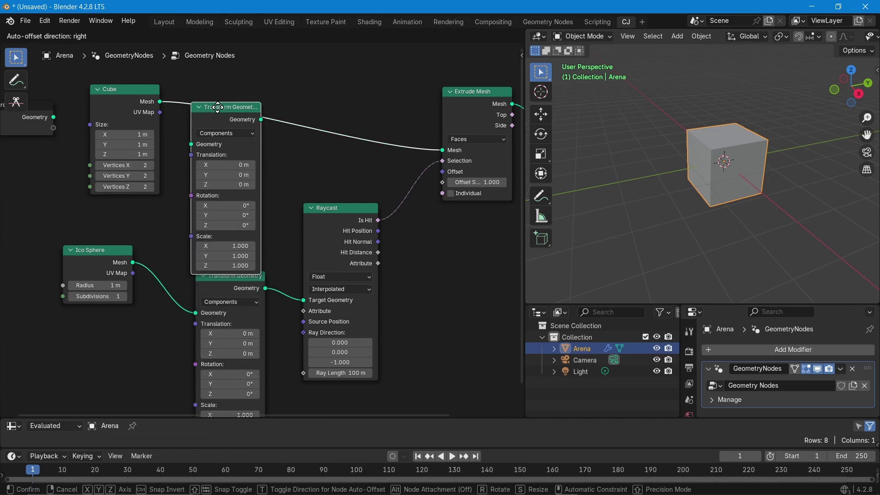
click(219, 74)
key(Home)
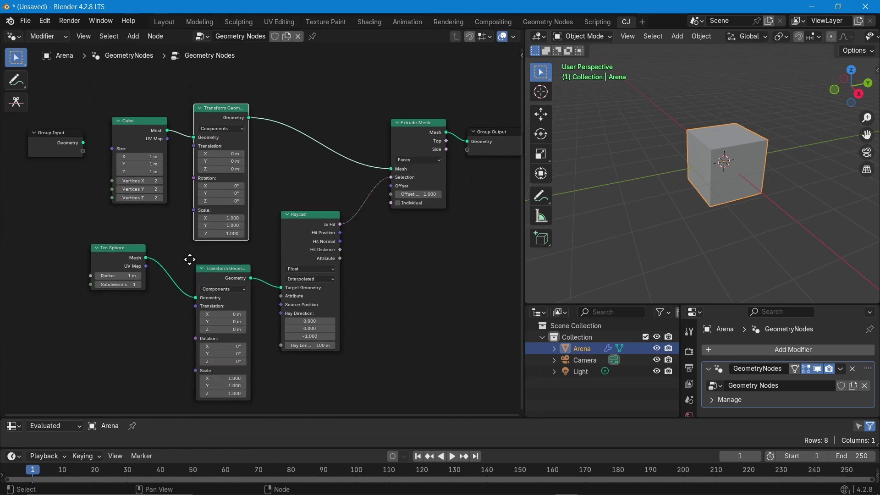
Vary the Y translation in the Ico Sphere's Transform Geometry through 3.7 m and 0.4 m, ending at 1.7 m.
mouse_move(216, 269)
mouse_down()
mouse_move(238, 269)
mouse_move(176, 269)
mouse_move(238, 268)
mouse_move(202, 270)
mouse_move(215, 270)
mouse_up()
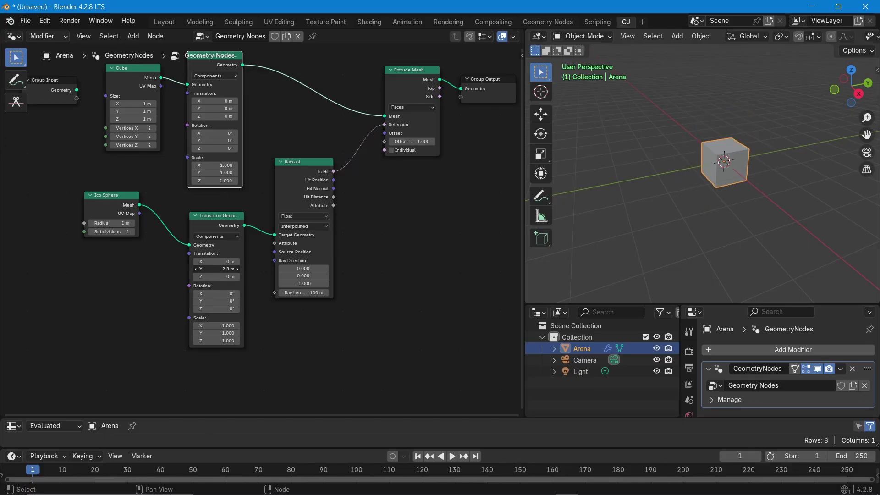
middle_drag(295, 279, 196, 298)
scroll(258, 224, up, 5)
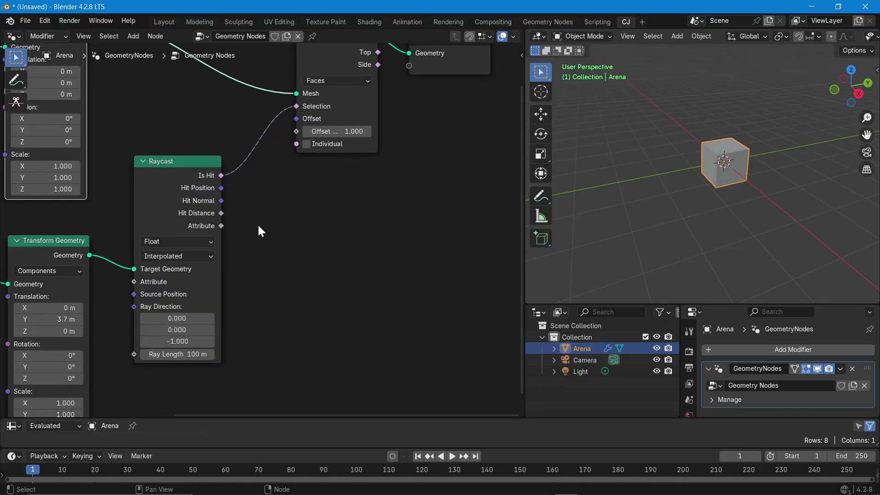
scroll(259, 231, down, 3)
scroll(259, 237, down, 1)
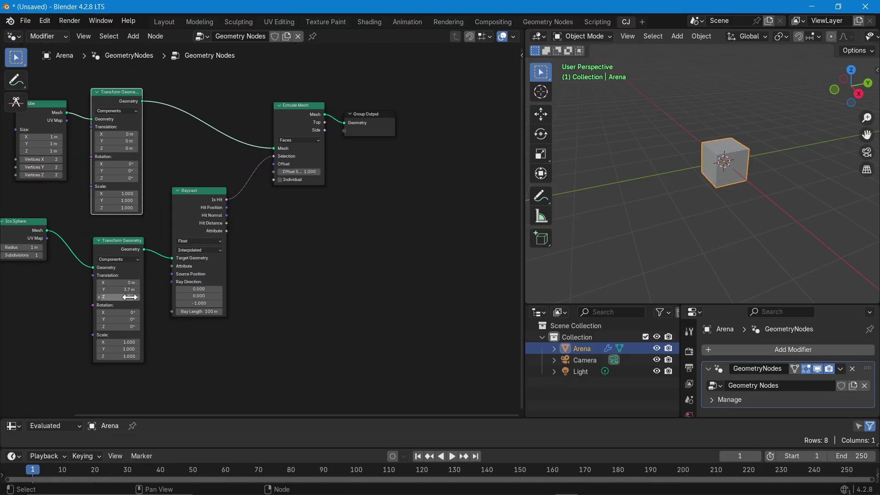
middle_drag(128, 296, 179, 288)
scroll(179, 288, up, 2)
click(178, 275)
text(-0.6)
key(Return)
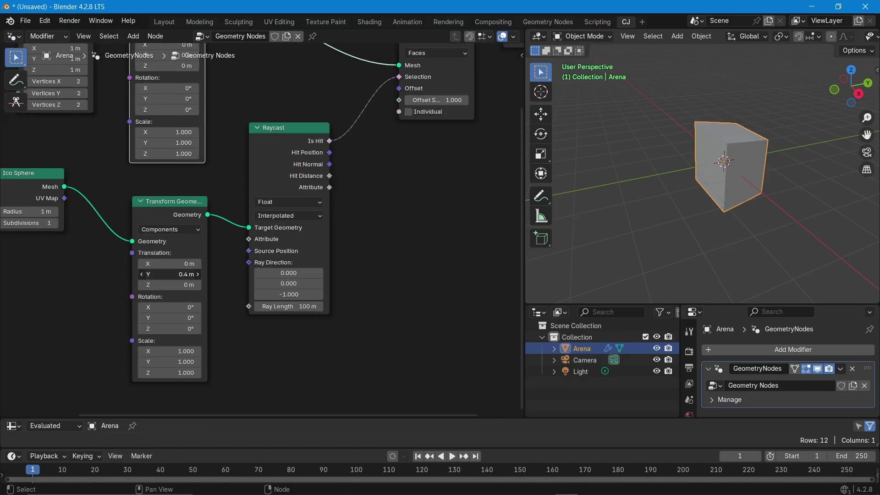
drag(176, 274, 187, 274)
Move Group Output away from Extrude Mesh and add an unconnected Join Geometry node in the free space beneath that link.
scroll(440, 282, down, 2)
middle_drag(426, 281, 265, 276)
drag(362, 86, 481, 73)
key(shift+a)
text(join)
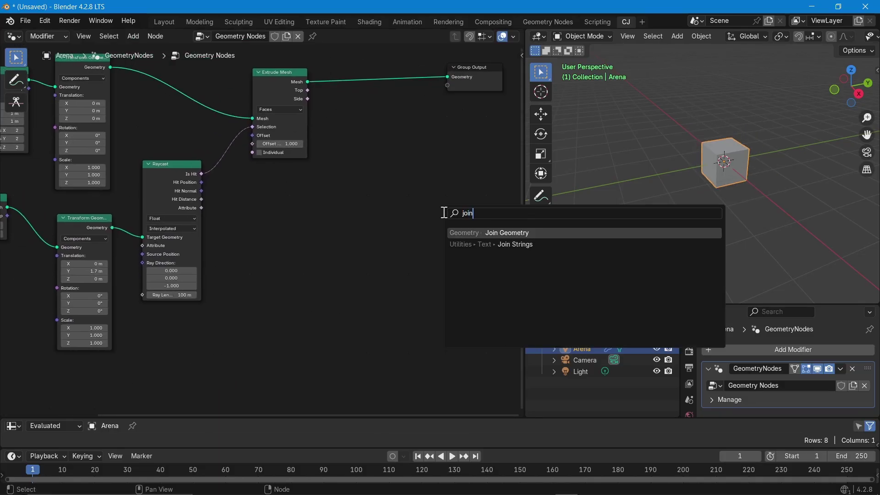
click(475, 233)
click(399, 217)
scroll(401, 231, down, 2)
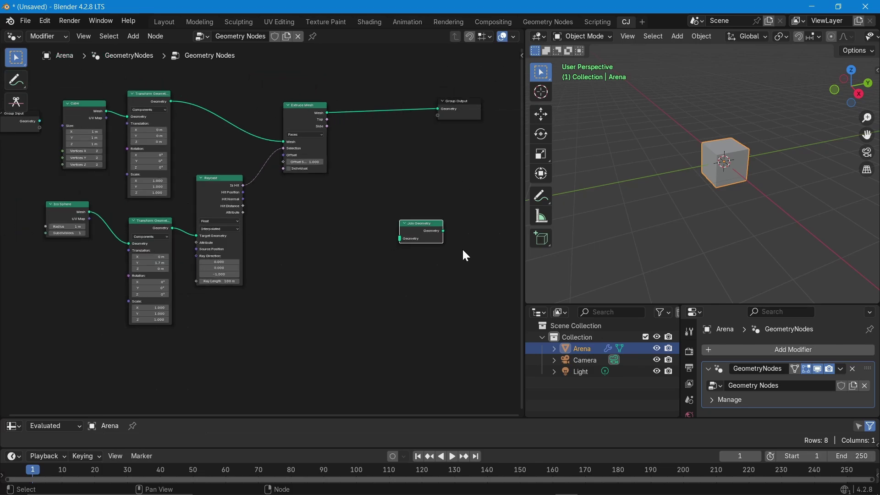
Shift the Ico Sphere and its Transform Geometry node away from Raycast, and move Group Input clear of the Cube node.
drag(61, 208, 28, 209)
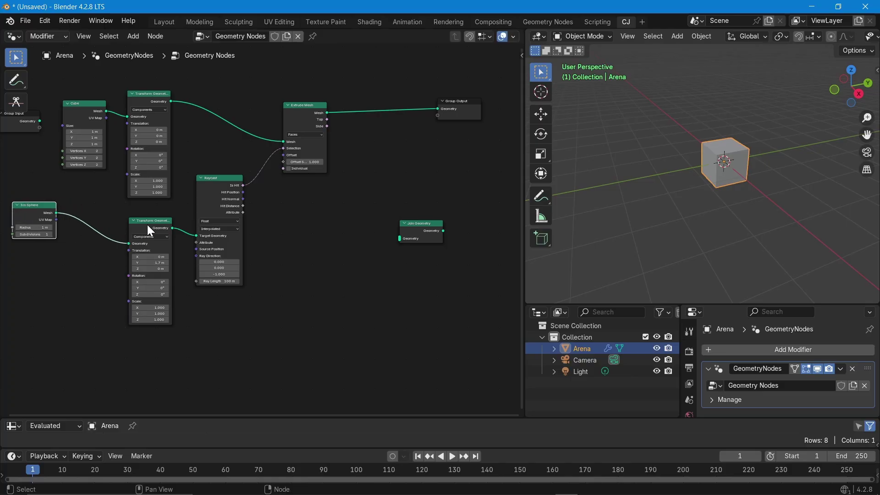
drag(145, 233, 128, 234)
middle_drag(13, 118, 102, 142)
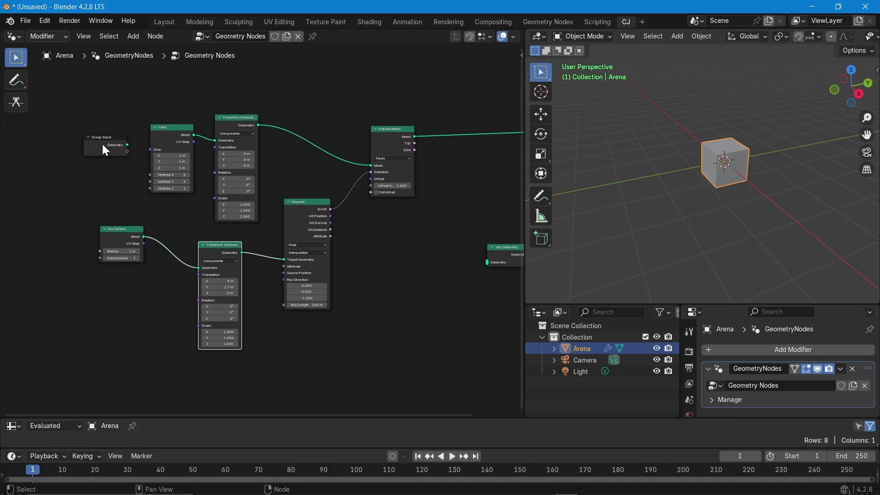
drag(102, 142, 5, 147)
scroll(233, 148, up, 2)
drag(56, 279, 92, 279)
middle_drag(85, 286, 0, 225)
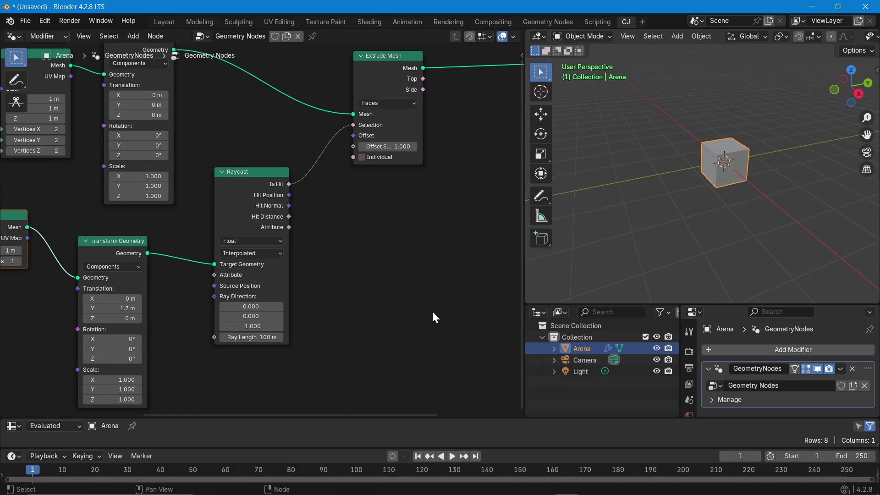
scroll(432, 315, down, 2)
shift+scroll(376, 320, down, 1)
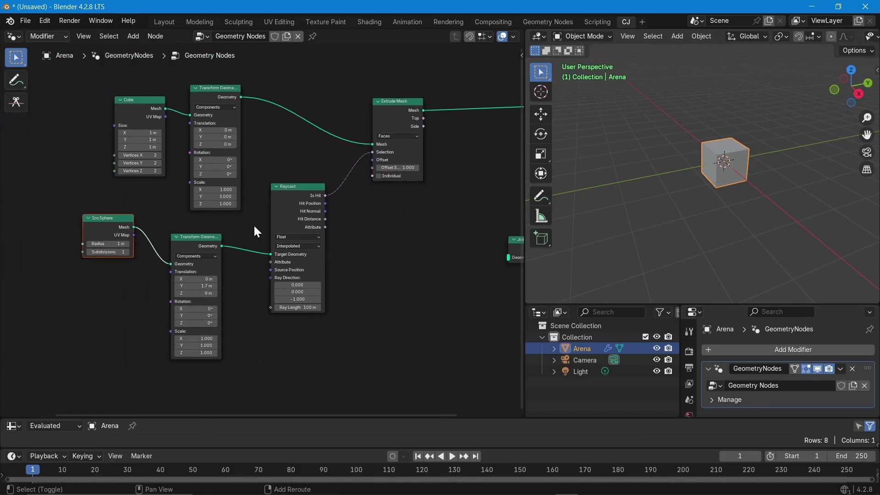
Add reroutes on the Ico Sphere's Transform Geometry output and run them down and around beneath the Raycast node.
shift+right_drag(254, 226, 265, 304)
drag(262, 255, 487, 388)
click(277, 375)
click(260, 386)
click(502, 379)
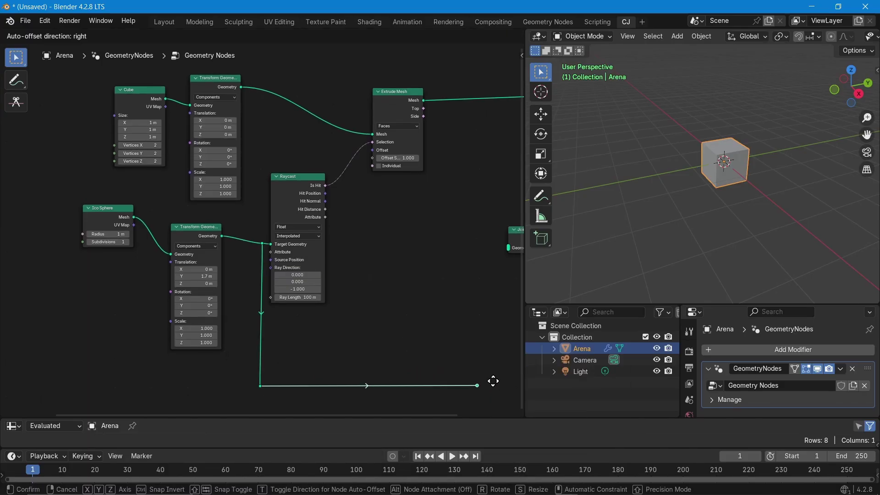
click(493, 381)
Insert the Join Geometry node on the link between Extrude Mesh and Group Output.
scroll(431, 269, down, 4)
middle_drag(431, 269, 332, 270)
drag(410, 249, 398, 138)
scroll(398, 139, up, 2)
shift+scroll(385, 324, down, 2)
shift+scroll(326, 361, down, 3)
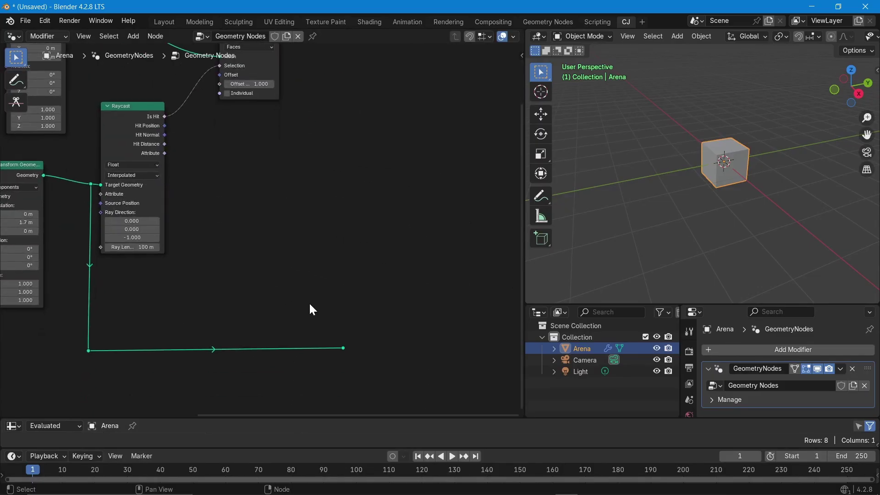
middle_drag(339, 285, 318, 324)
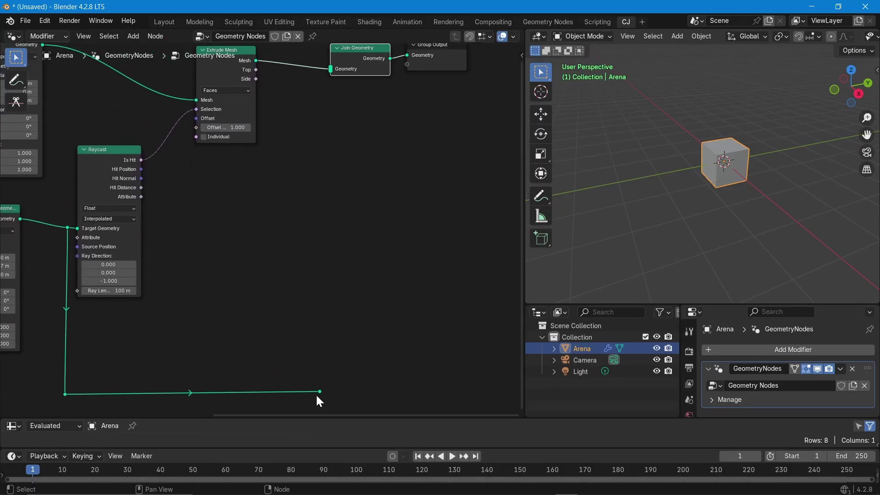
Connect the last reroute to Join Geometry's input and move Join Geometry with Group Output farther from Extrude Mesh.
drag(317, 398, 323, 77)
middle_drag(411, 122, 349, 250)
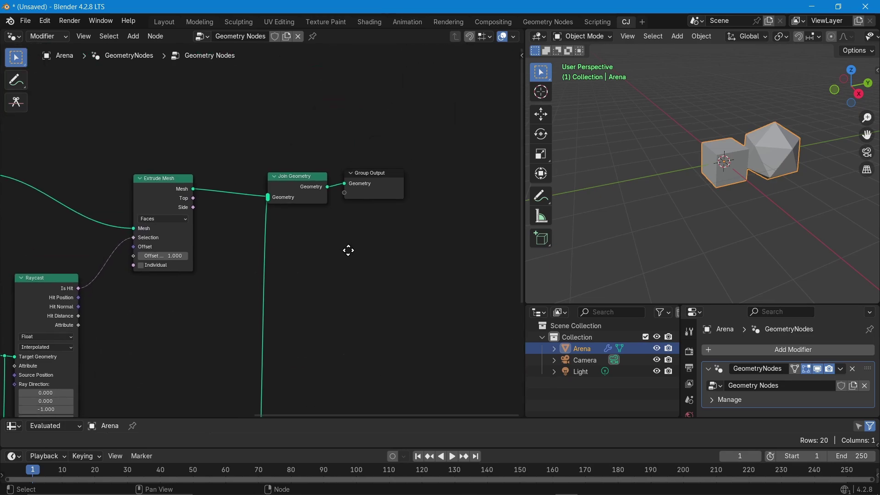
drag(326, 187, 409, 186)
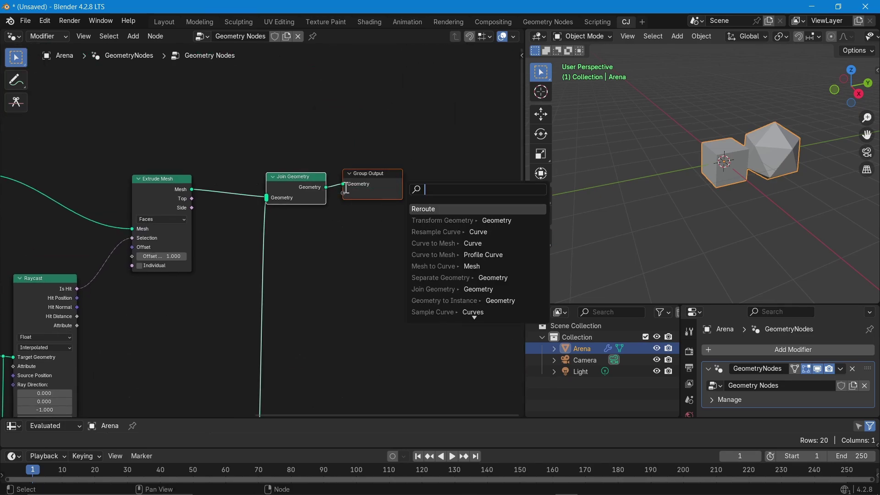
drag(285, 177, 400, 178)
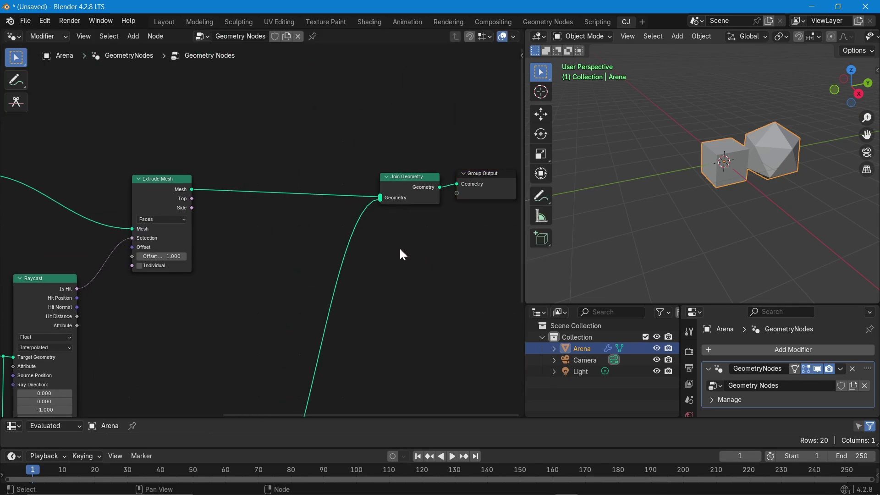
scroll(291, 214, down, 2)
Vary the Y translation of the transformed Ico Sphere through 0.1 m to overlap the cube, ending at 4.2 m.
middle_drag(743, 160, 789, 184)
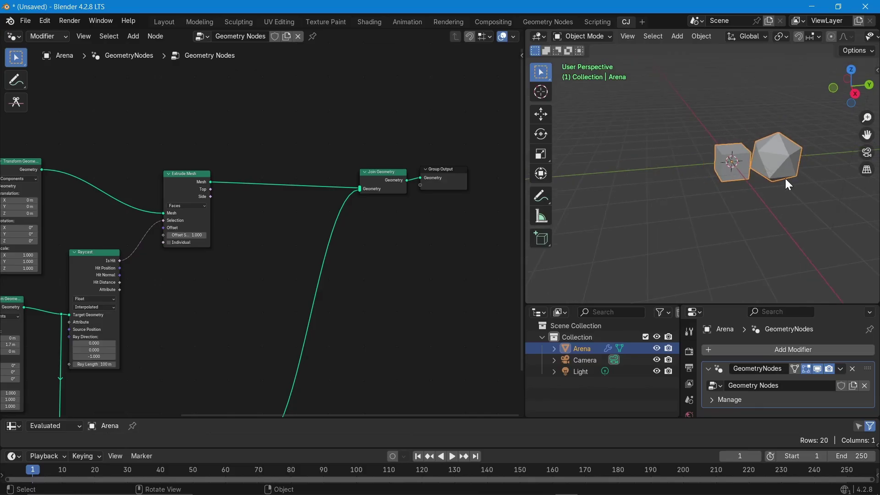
scroll(242, 239, up, 5)
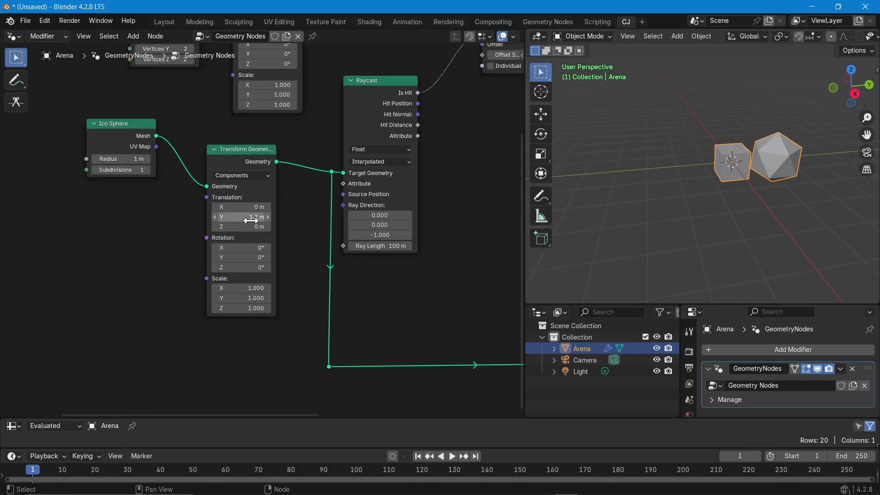
drag(251, 220, 223, 220)
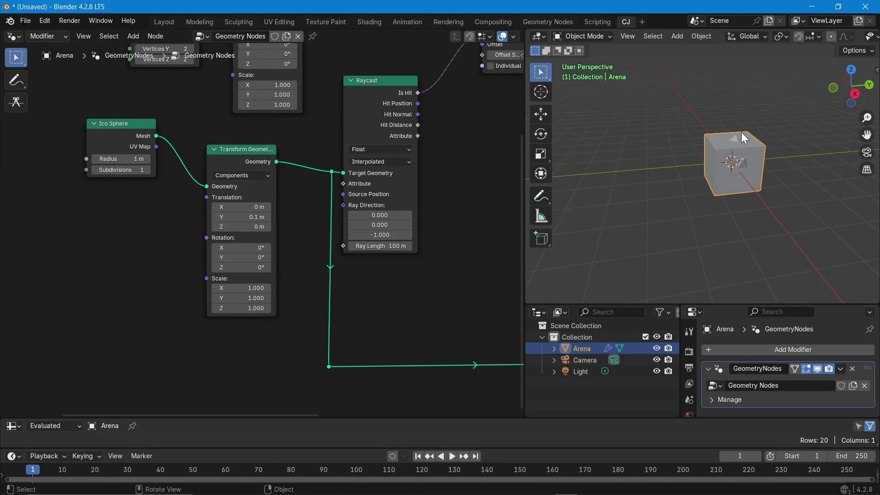
mouse_move(241, 217)
mouse_down()
mouse_move(216, 217)
mouse_move(241, 216)
mouse_up()
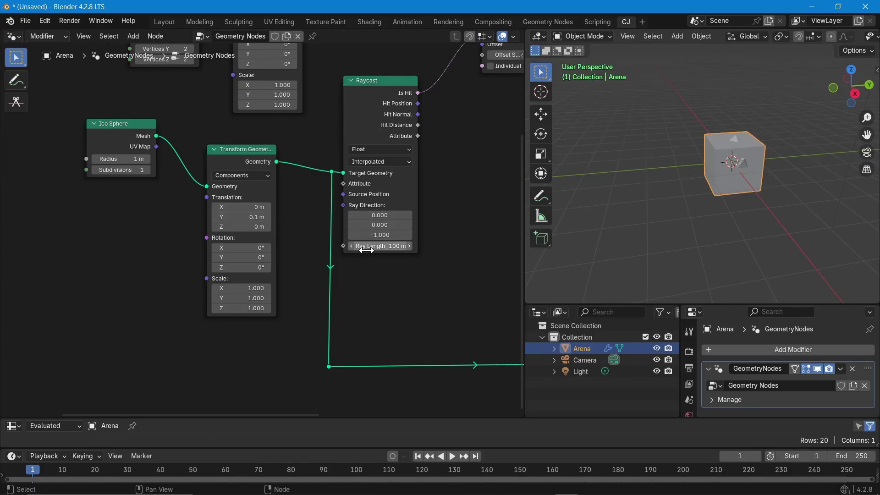
drag(240, 217, 293, 217)
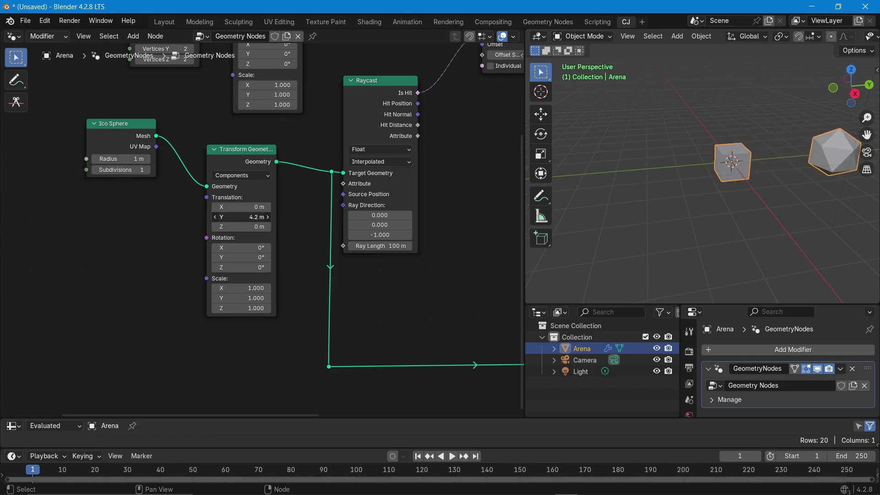
middle_drag(678, 216, 706, 177)
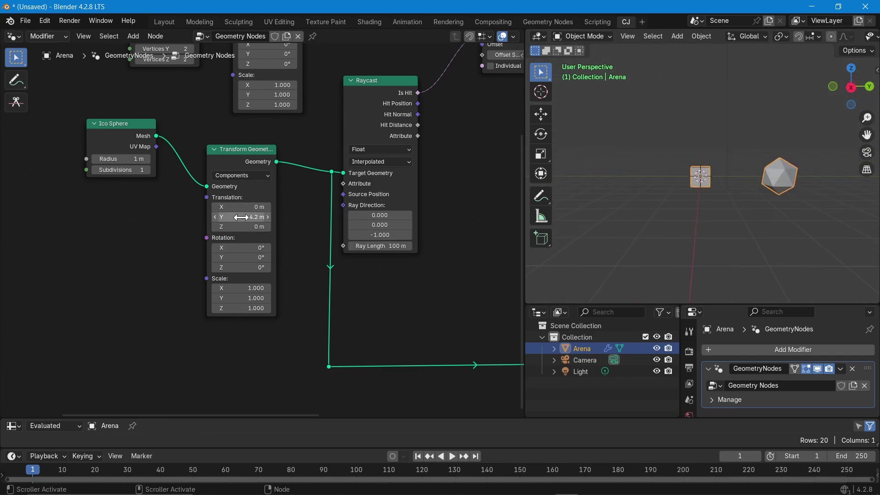
Point Raycast's Ray Direction along positive Y by setting its Z to 0 and its Y to 1.
click(375, 234)
key(Return)
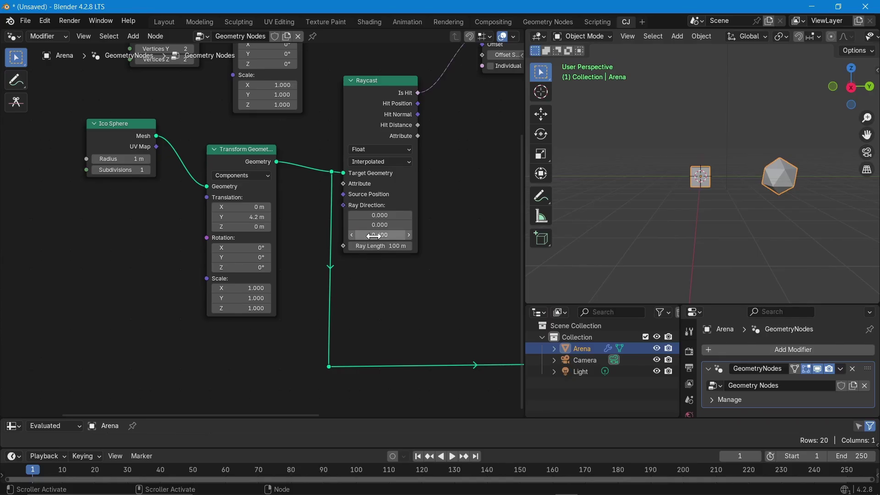
click(378, 224)
text(1)
key(Return)
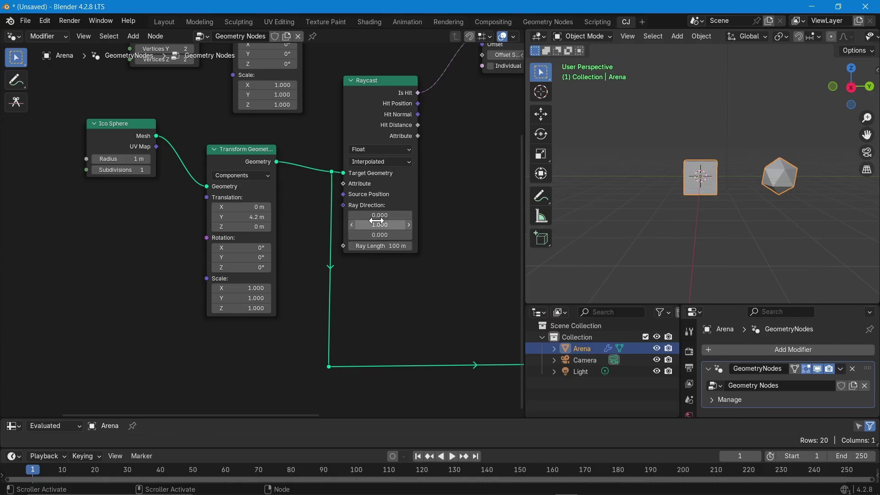
Clear Raycast's Ray Direction Y value to compare the extrusion, and restore it to 1.
middle_drag(654, 253, 633, 255)
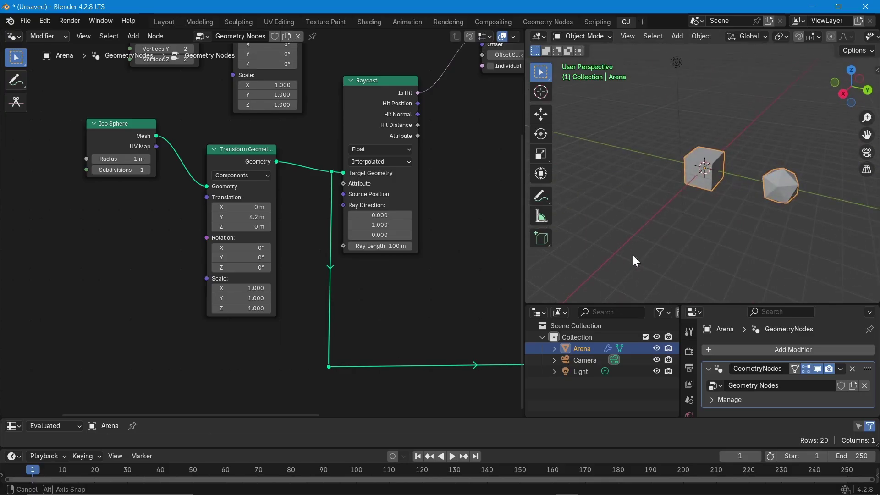
click(380, 225)
key(Return)
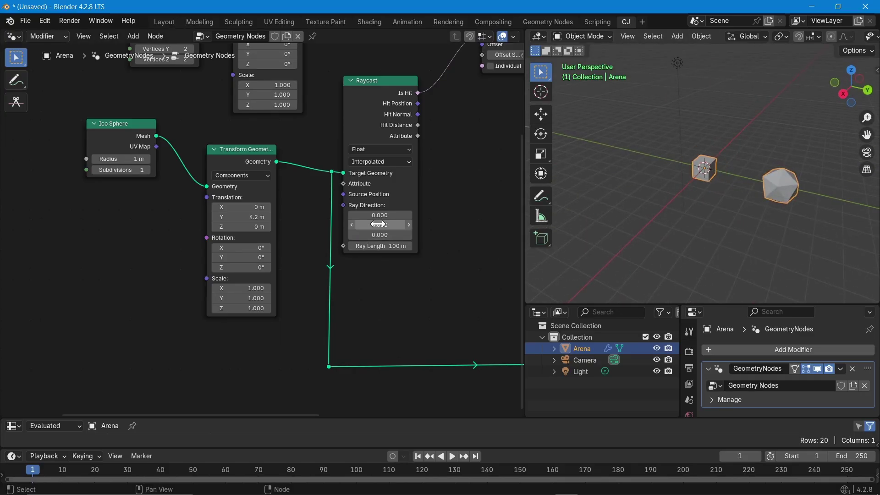
click(378, 224)
text(1)
key(Return)
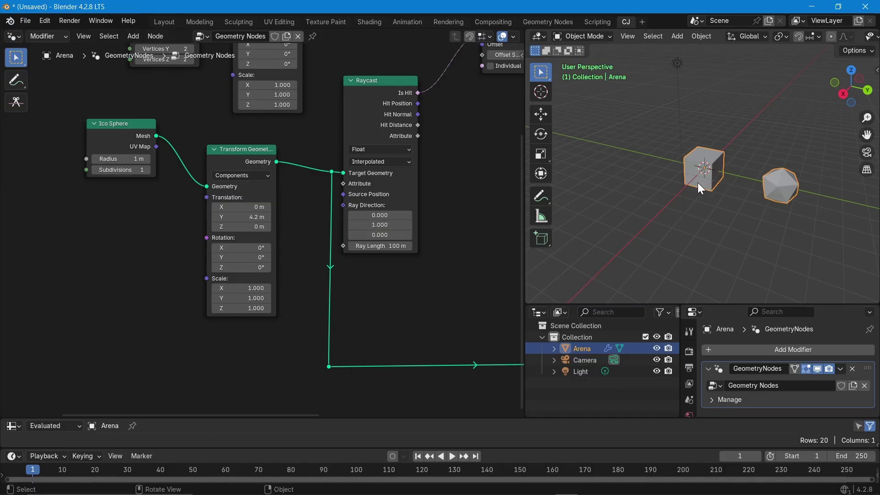
middle_drag(425, 143, 204, 332)
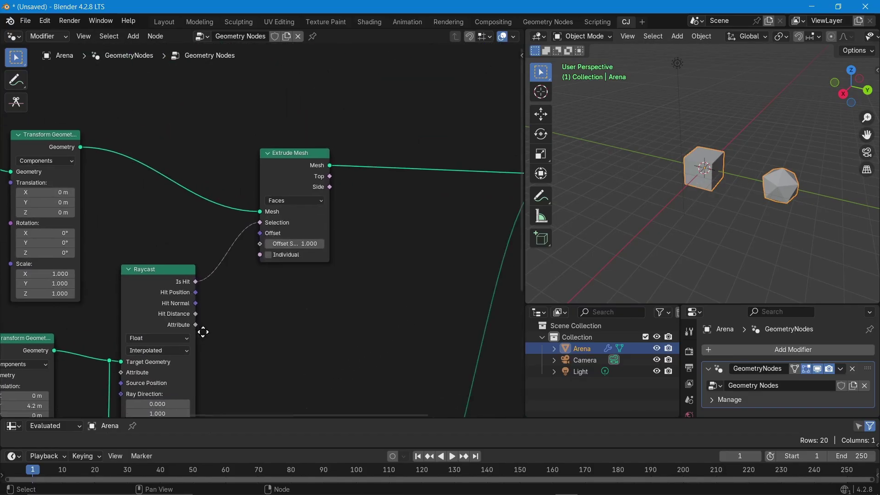
middle_drag(51, 257, 279, 194)
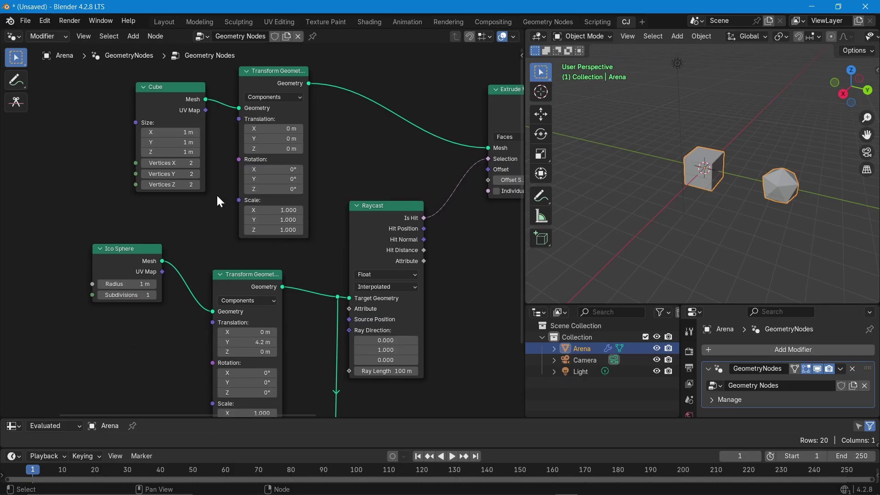
Move the Cube node farther from its Transform Geometry node and switch the 3D viewport to wireframe shading.
middle_drag(189, 178, 249, 194)
drag(217, 104, 88, 100)
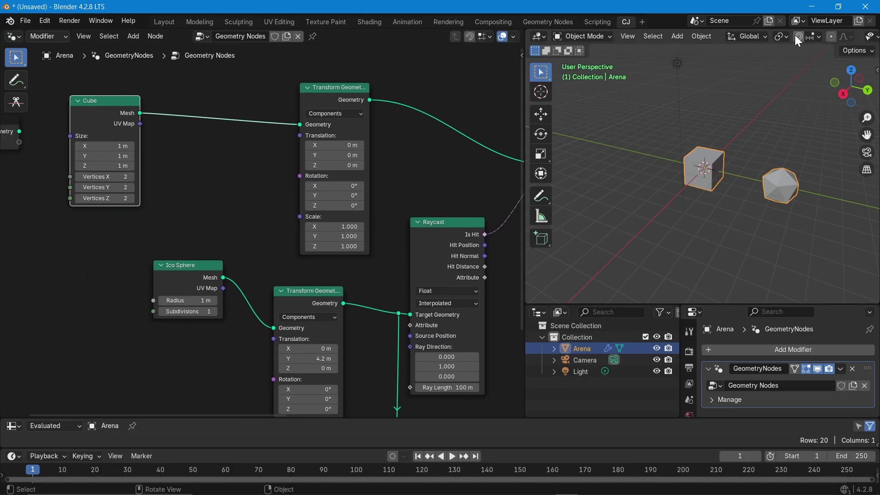
scroll(719, 42, down, 5)
scroll(819, 42, down, 2)
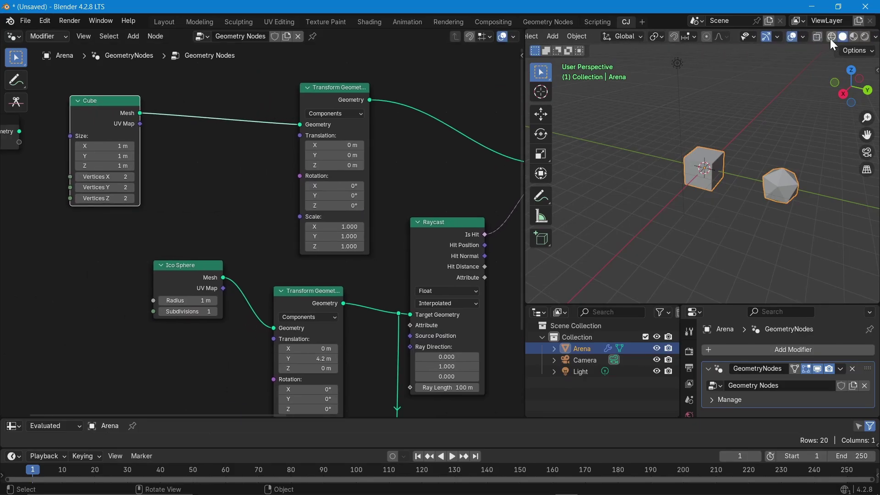
click(832, 38)
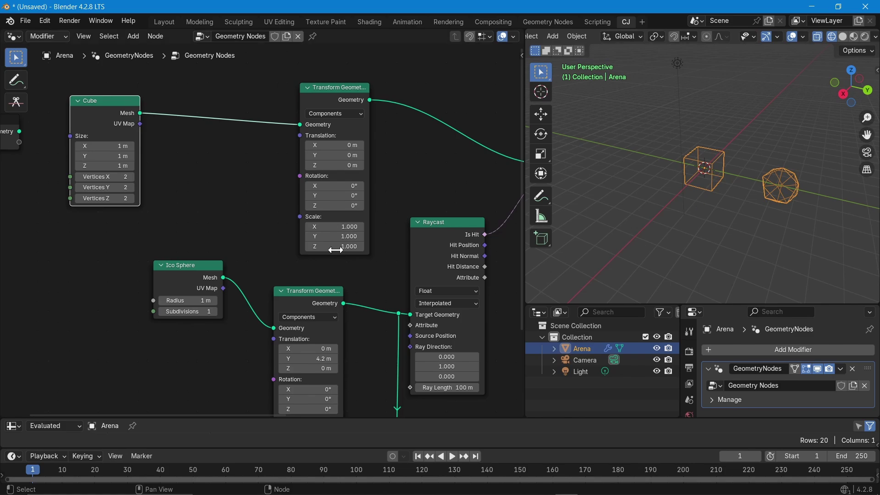
Bring the cube's Transform Geometry node closer to Cube and set its X, Y and Z scale to 5.
middle_drag(223, 215, 280, 195)
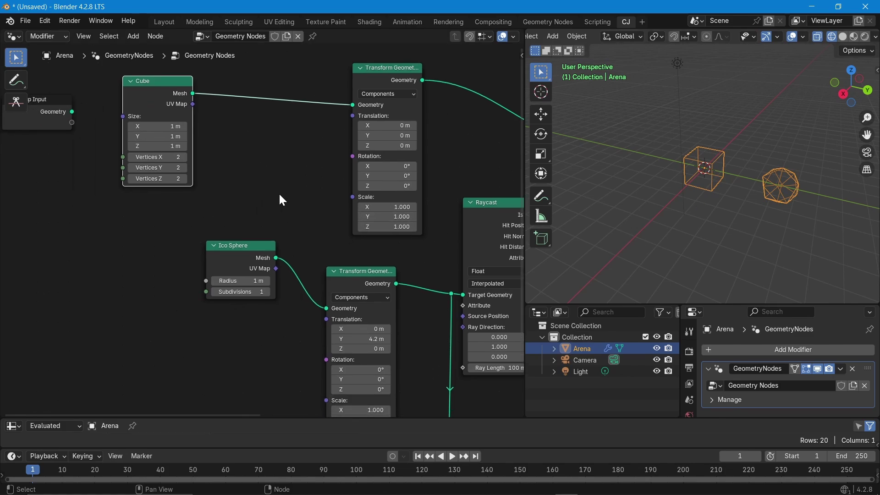
drag(372, 87, 340, 86)
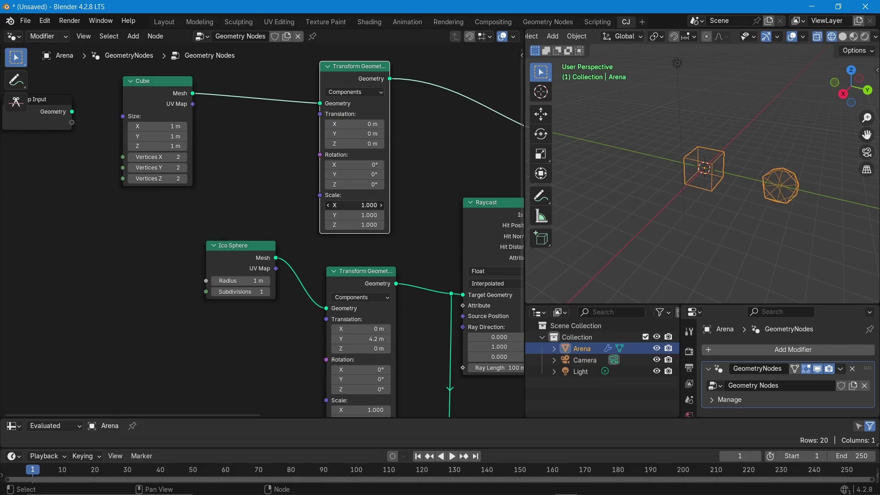
drag(339, 205, 339, 225)
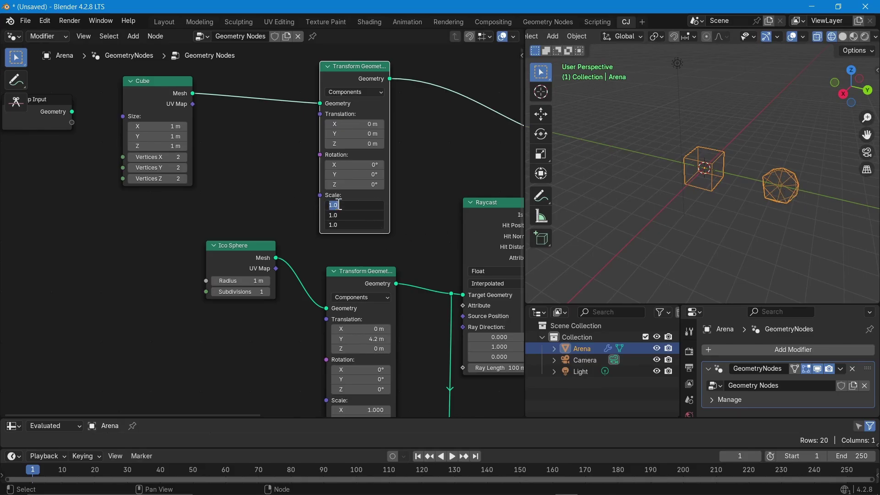
text(5)
key(Return)
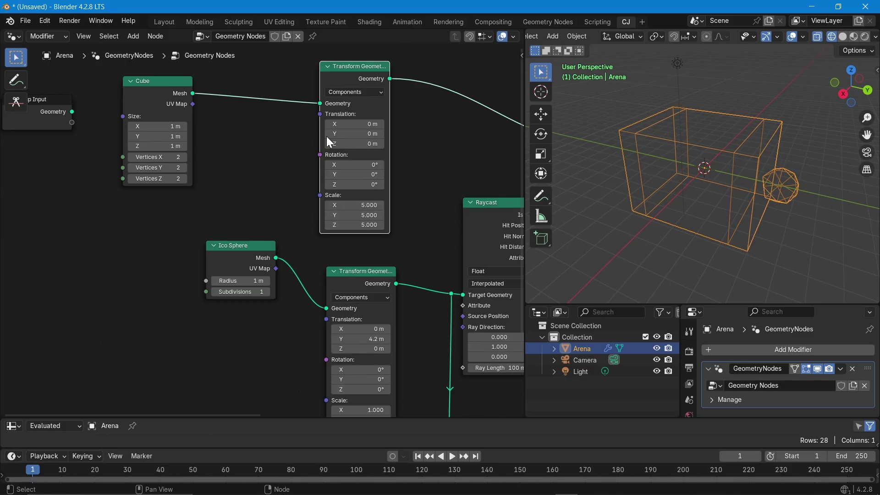
Set the Y translation of the Ico Sphere's Transform Geometry to 10 m, outside the enlarged cube.
middle_drag(321, 244, 237, 123)
drag(276, 222, 321, 222)
scroll(220, 206, down, 2)
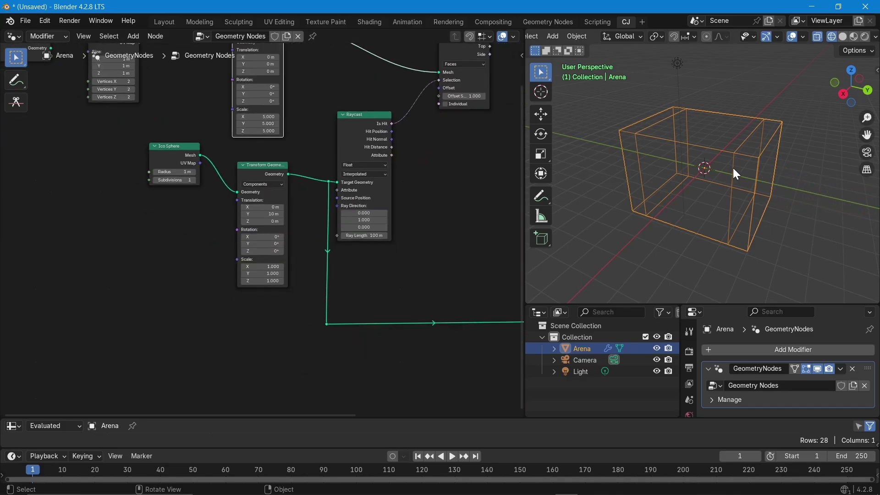
scroll(733, 168, down, 3)
middle_drag(706, 180, 735, 178)
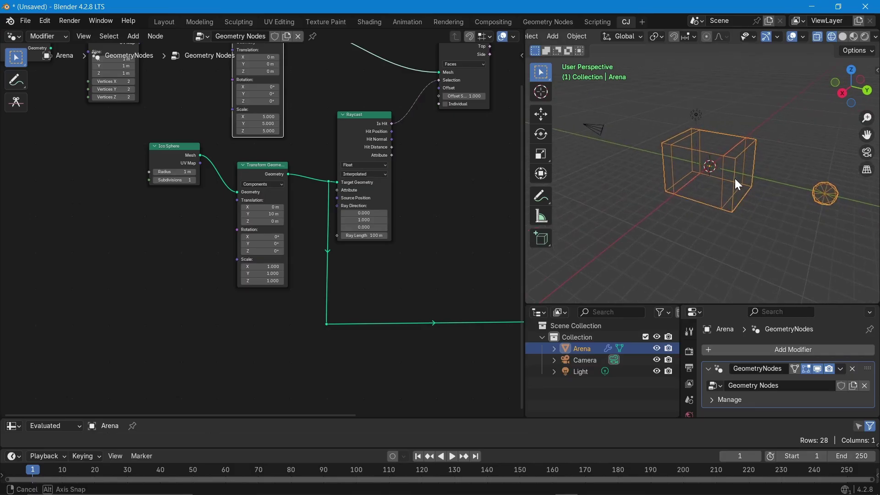
Insert a Subdivide Mesh node between the cube's Transform Geometry and Extrude Mesh, and set its Level to 2.
middle_drag(224, 215, 106, 336)
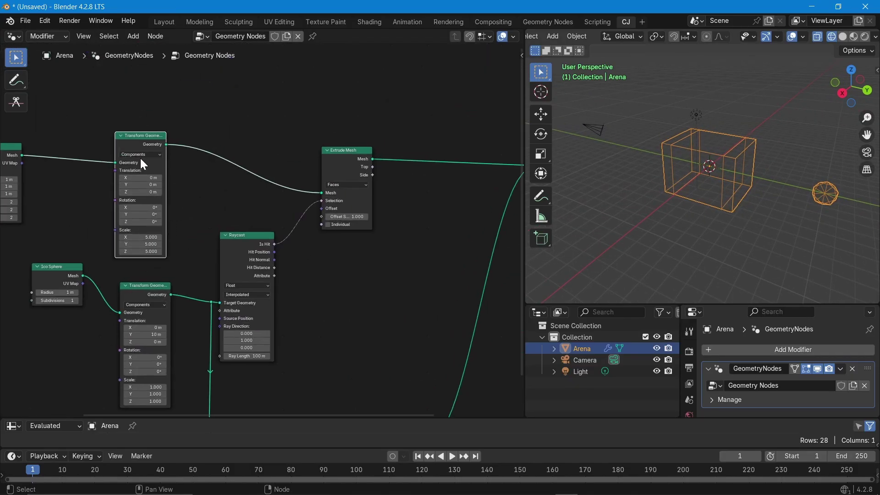
click(117, 128)
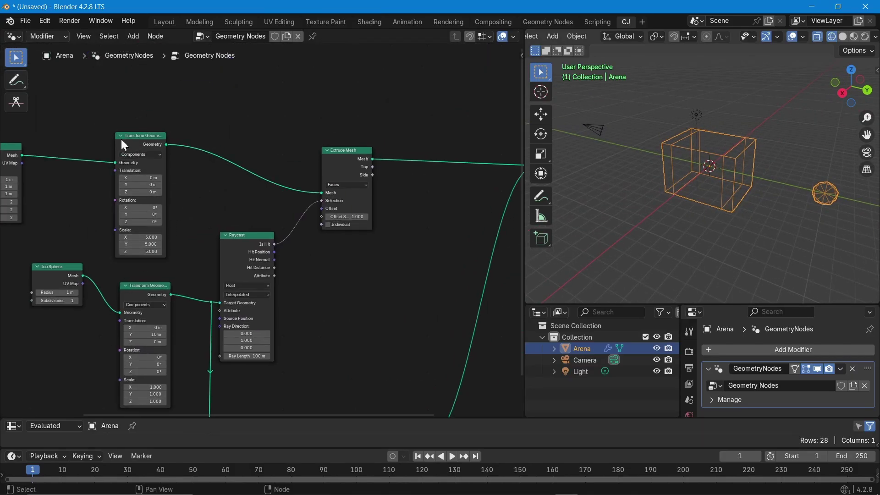
drag(121, 139, 81, 136)
key(shift+a)
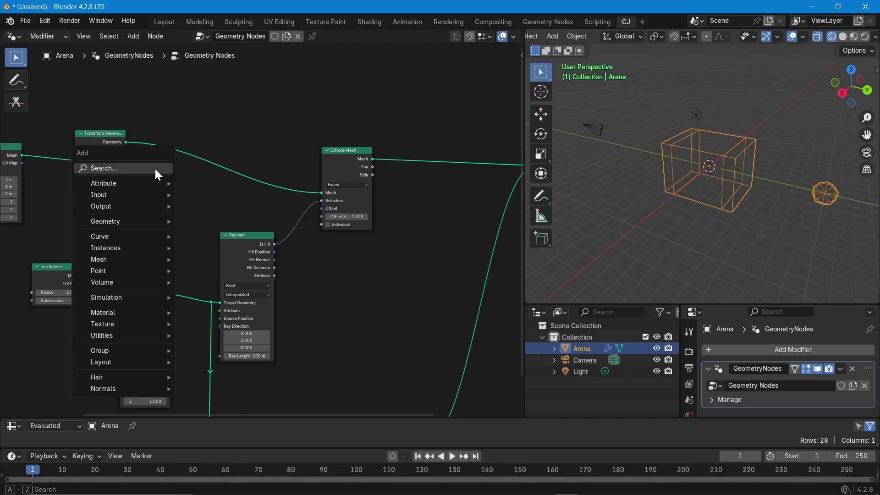
click(155, 169)
text(subd)
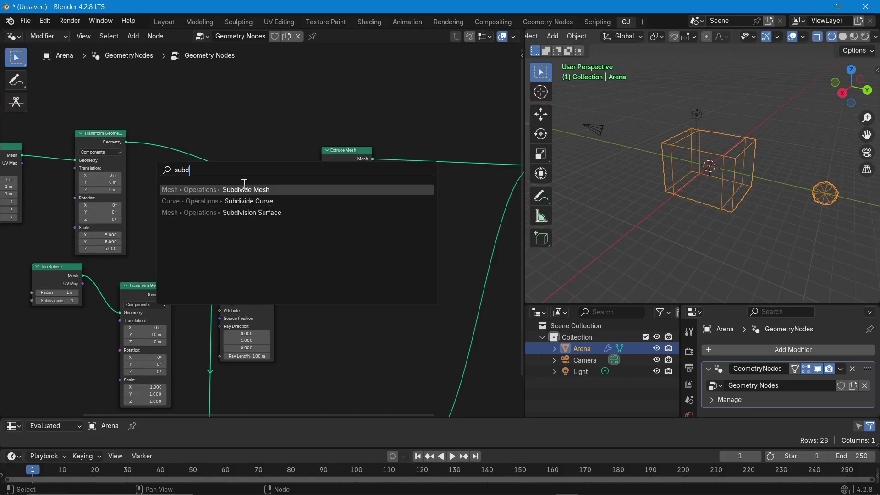
key(Return)
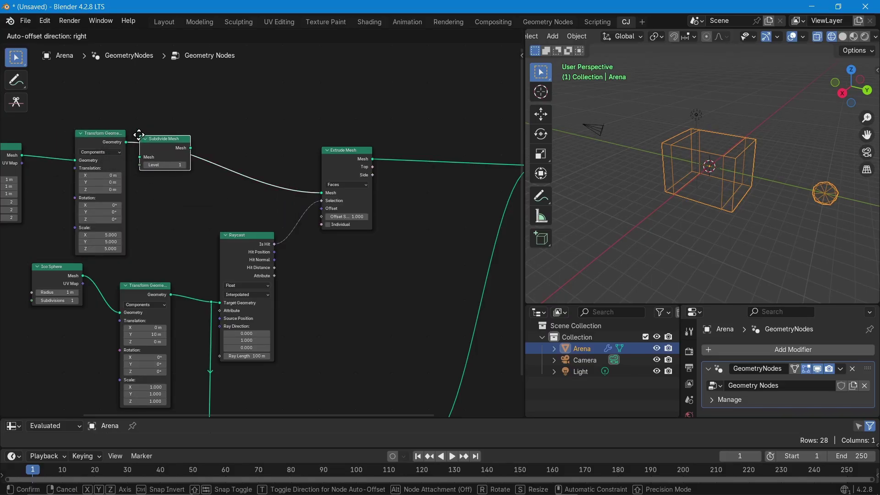
click(140, 136)
scroll(180, 166, up, 2)
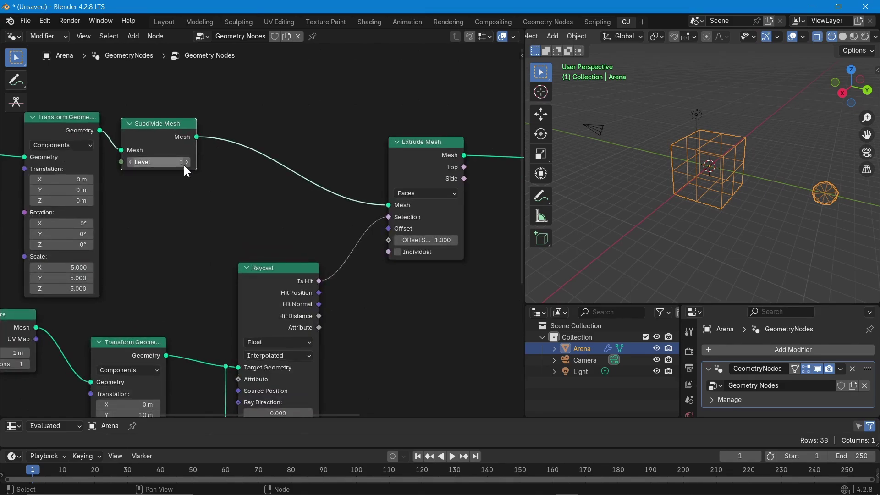
click(185, 164)
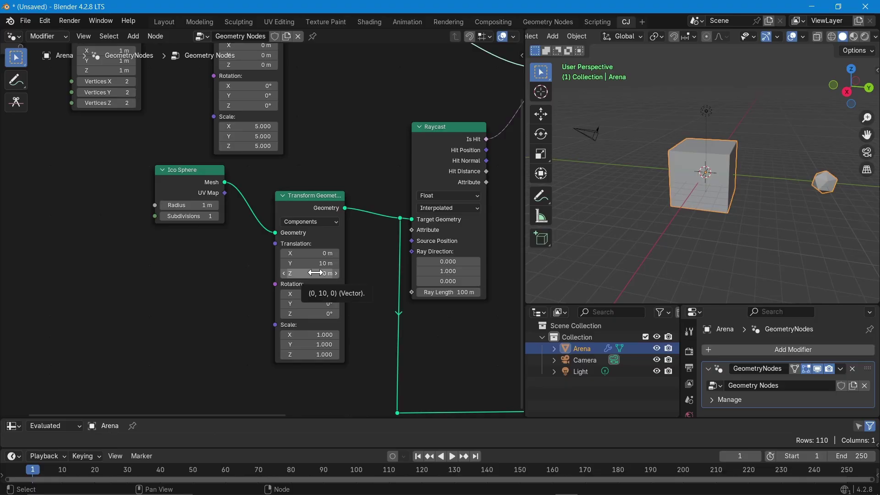
Try a Z translation of -0.3 m on the transformed Ico Sphere to examine the extrusion, and reset it to 0.
mouse_move(315, 273)
mouse_down()
mouse_move(340, 273)
mouse_move(312, 273)
mouse_up()
middle_drag(708, 219, 667, 191)
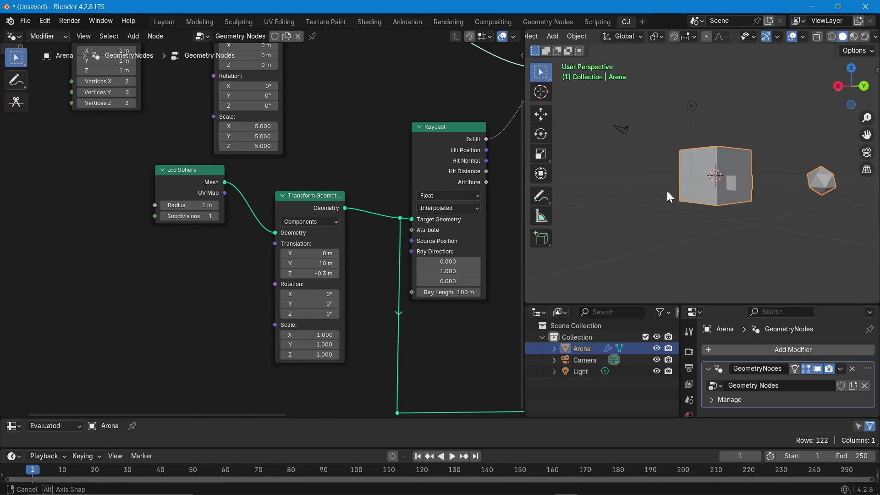
scroll(803, 166, up, 3)
middle_drag(803, 166, 804, 171)
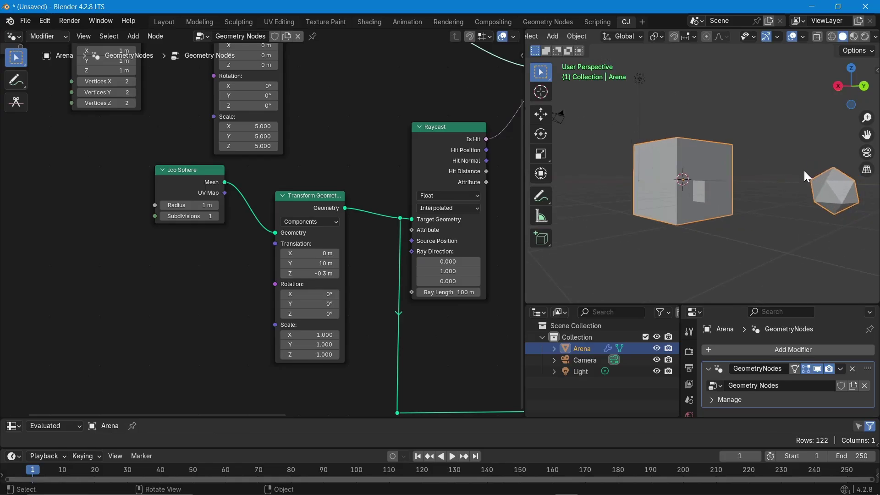
click(316, 274)
text(0)
key(Return)
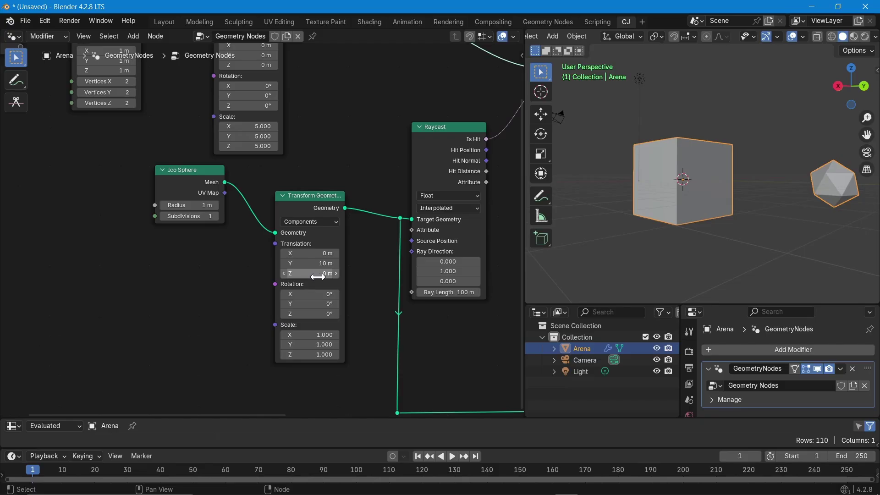
Raise the Subdivide Mesh Level to 3 and show the cube in wireframe shading.
middle_drag(334, 96, 188, 216)
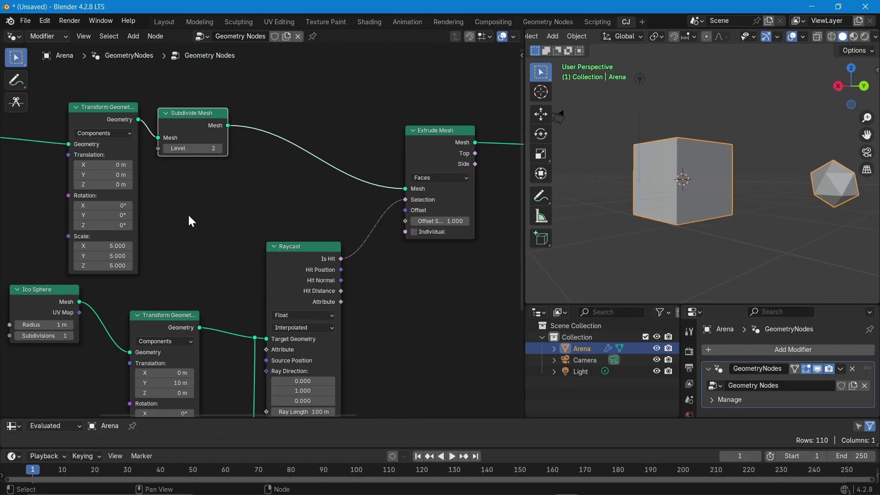
click(218, 147)
mouse_move(701, 195)
middle_down()
mouse_move(713, 197)
mouse_move(686, 193)
mouse_move(695, 184)
mouse_move(670, 200)
mouse_move(679, 183)
mouse_move(722, 201)
middle_up()
click(834, 36)
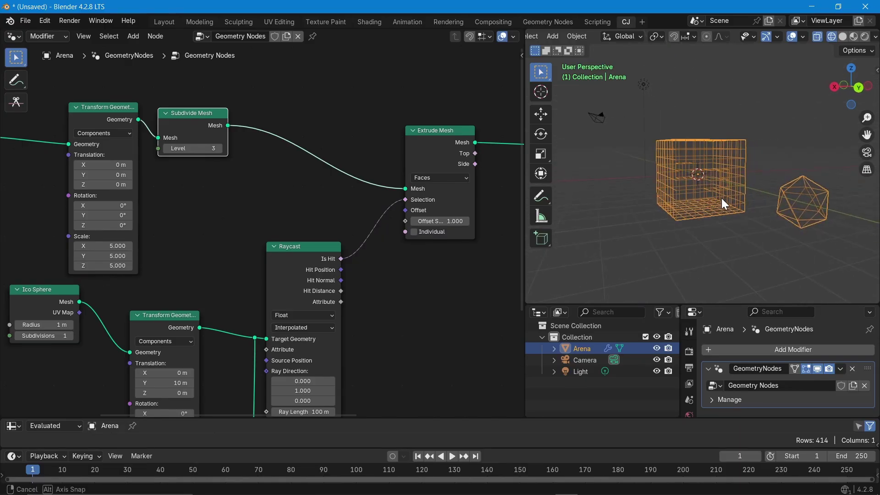
Raise the Subdivide Mesh Level to 4 and return the 3D viewport to solid shading.
middle_drag(295, 242, 357, 196)
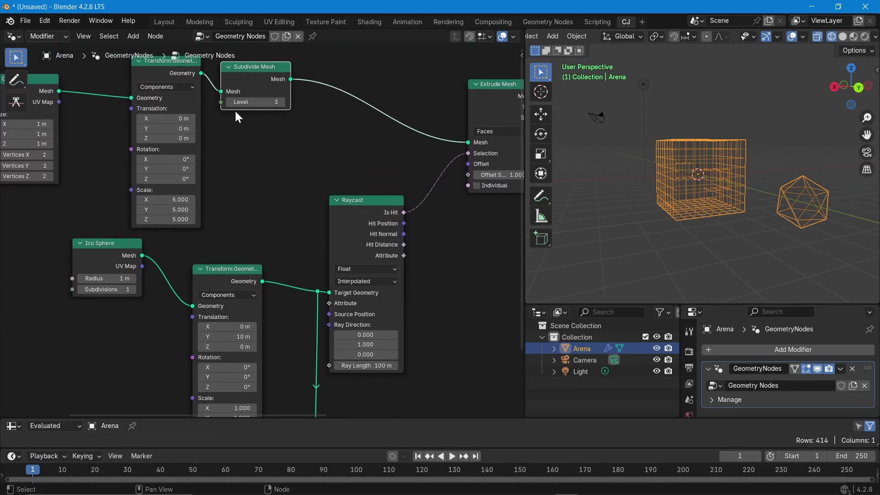
click(282, 103)
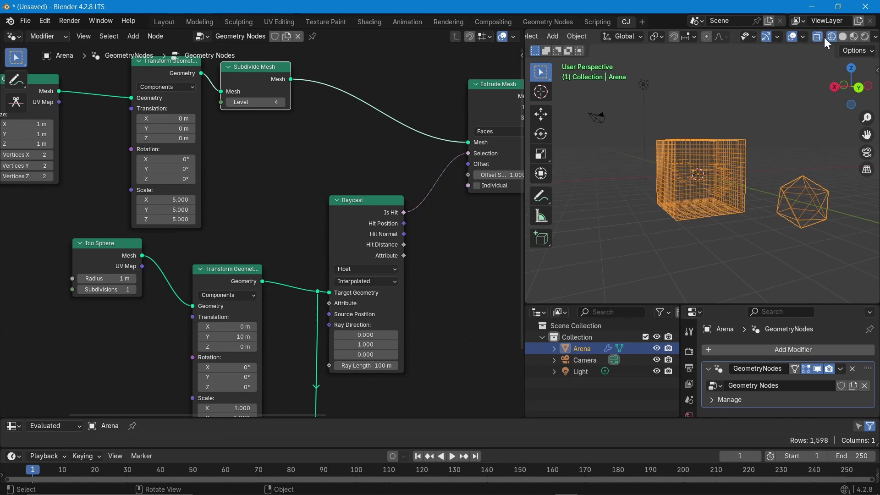
click(844, 36)
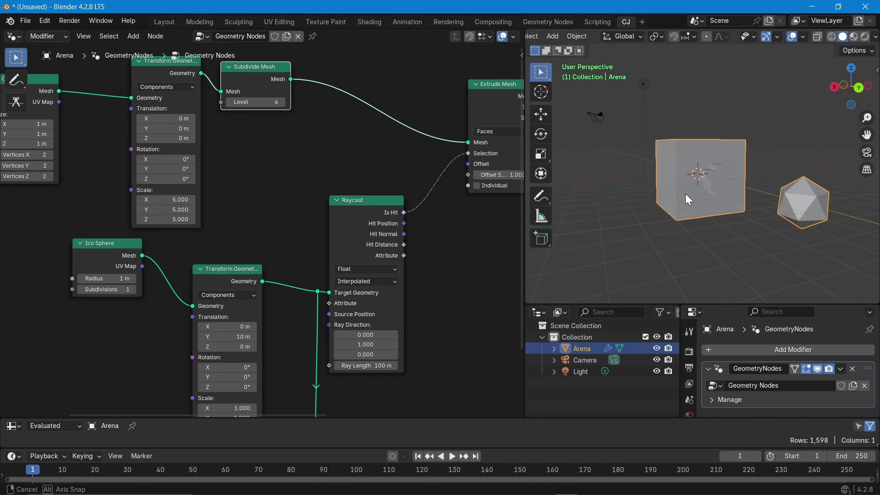
middle_drag(686, 194, 708, 190)
scroll(708, 190, up, 3)
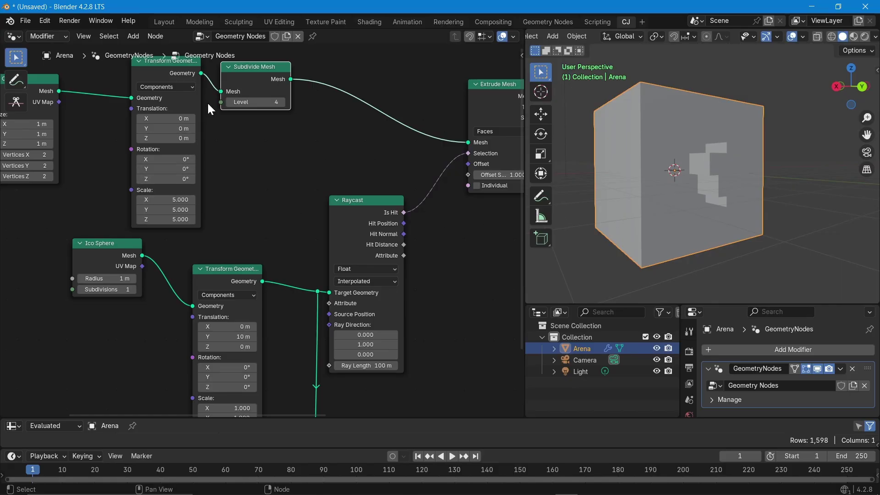
Compare the extruded faces at Subdivide Mesh Levels 2 and 5, returning the Level to 4.
click(229, 103)
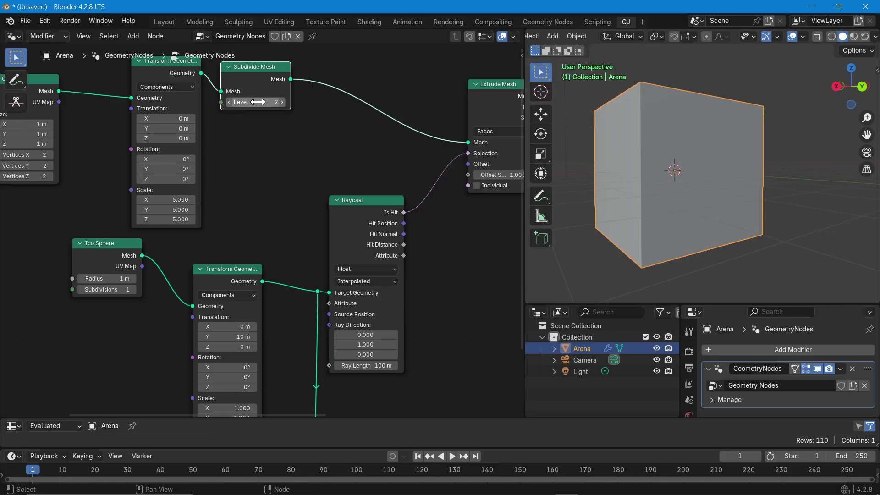
click(282, 102)
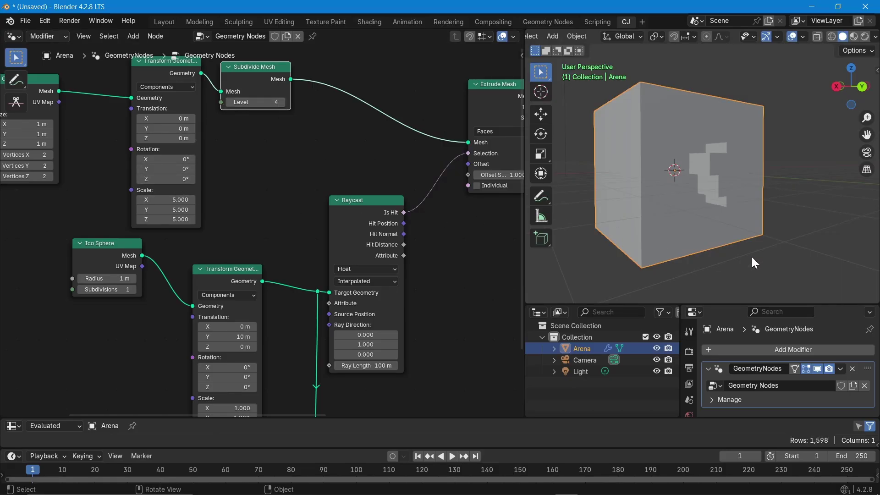
middle_drag(752, 257, 710, 252)
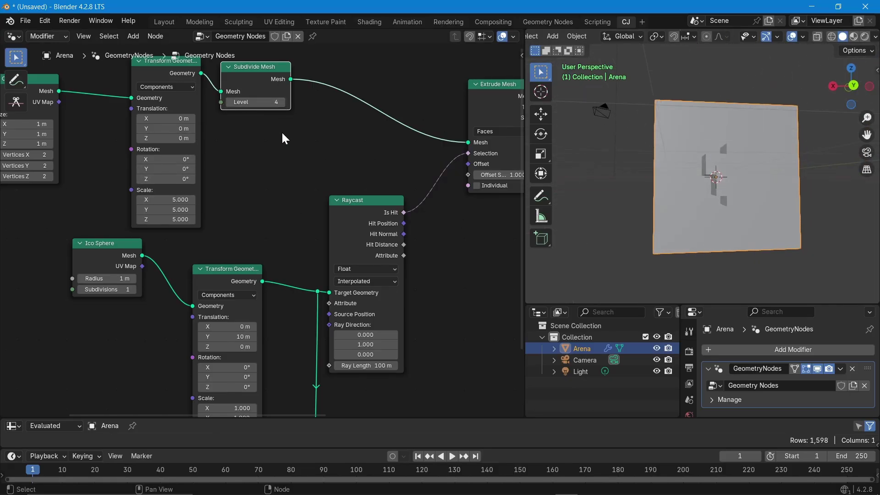
click(282, 102)
middle_drag(637, 195, 675, 230)
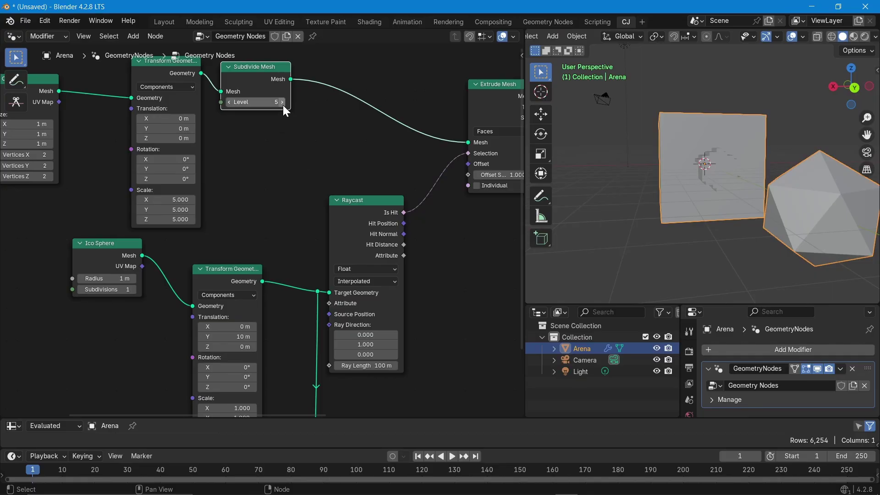
click(228, 102)
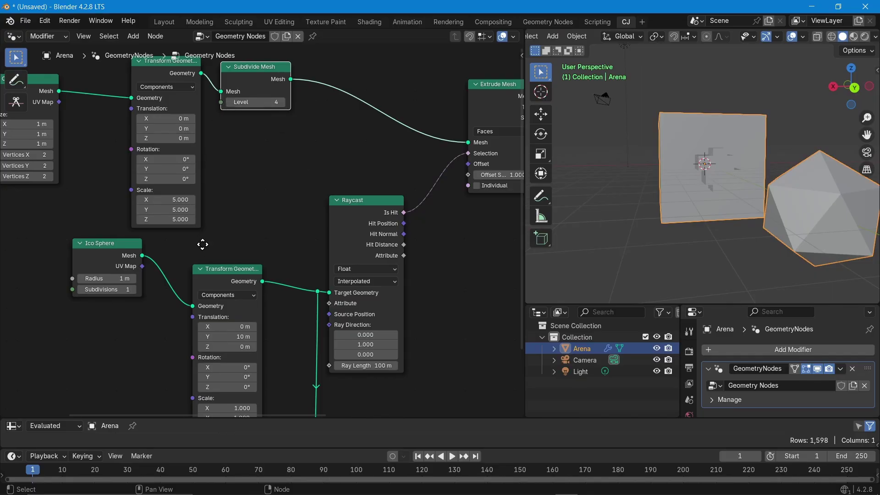
Set the X translation of the transformed Ico Sphere to -0.2 m and examine the extruded faces.
middle_drag(219, 313, 225, 180)
mouse_move(231, 194)
mouse_down()
mouse_move(256, 193)
mouse_move(230, 193)
mouse_up()
middle_drag(540, 244, 596, 244)
middle_drag(595, 244, 607, 243)
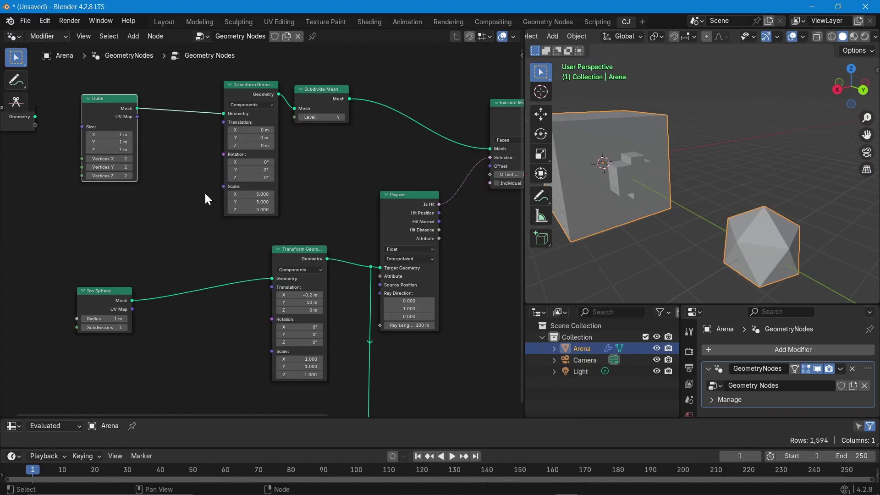
Add an Instance on Points node in the free space above the Extrude Mesh node.
middle_drag(449, 267, 341, 348)
scroll(188, 272, down, 3)
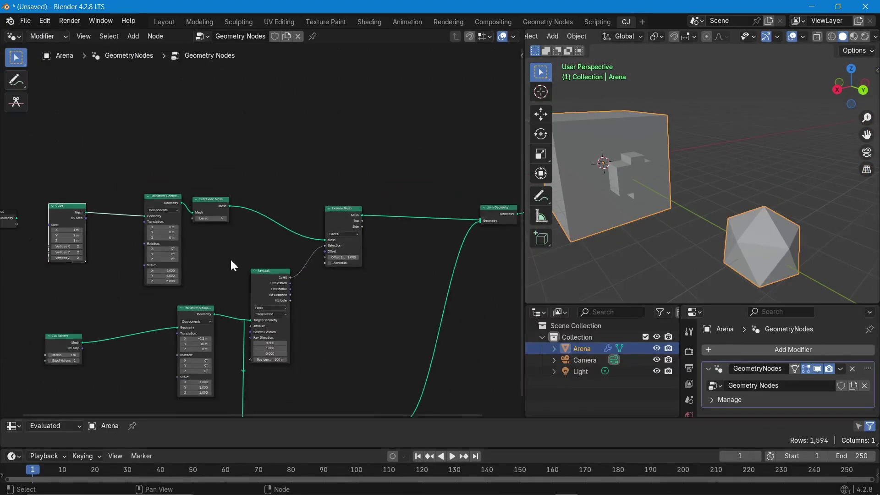
scroll(278, 293, up, 2)
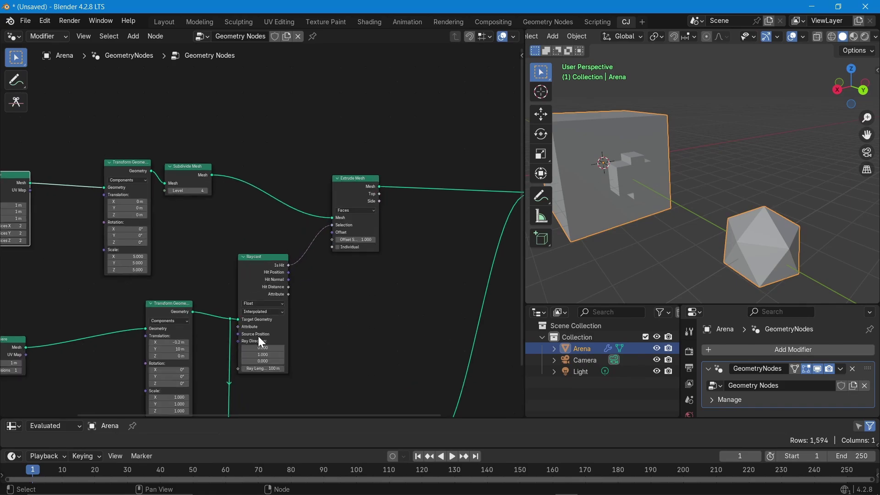
scroll(319, 317, down, 2)
scroll(321, 288, down, 2)
key(shift+a)
text(instanc)
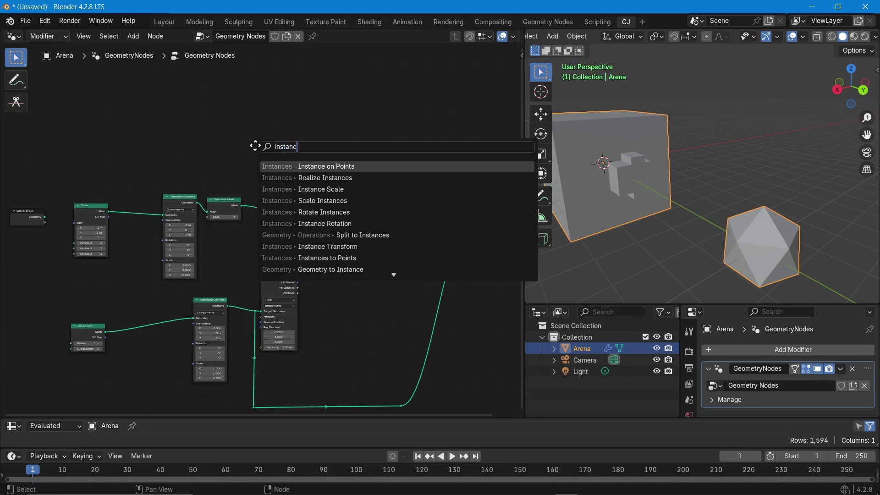
key(Return)
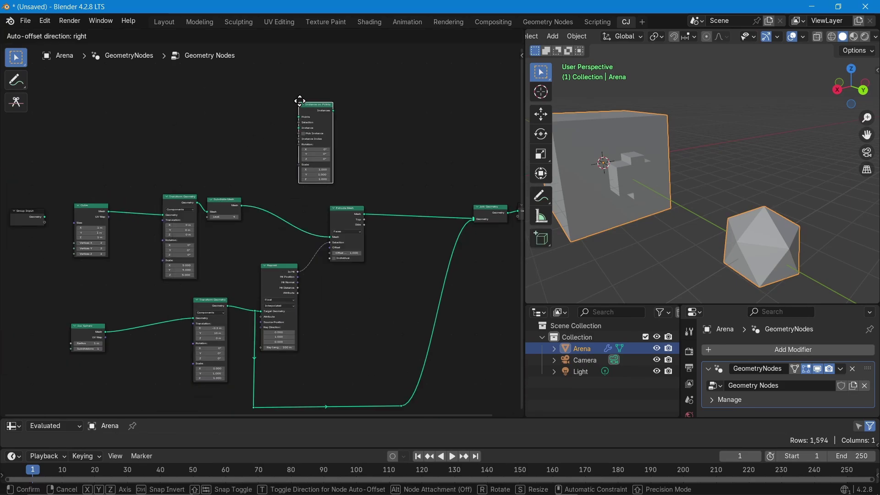
click(299, 103)
scroll(264, 202, up, 3)
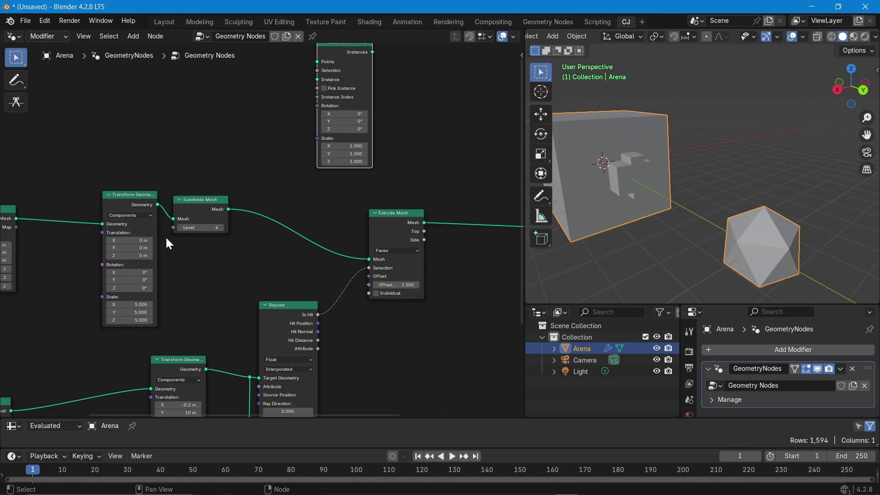
Add a Curve Line node beside Instance on Points and switch it to Direction mode.
click(243, 133)
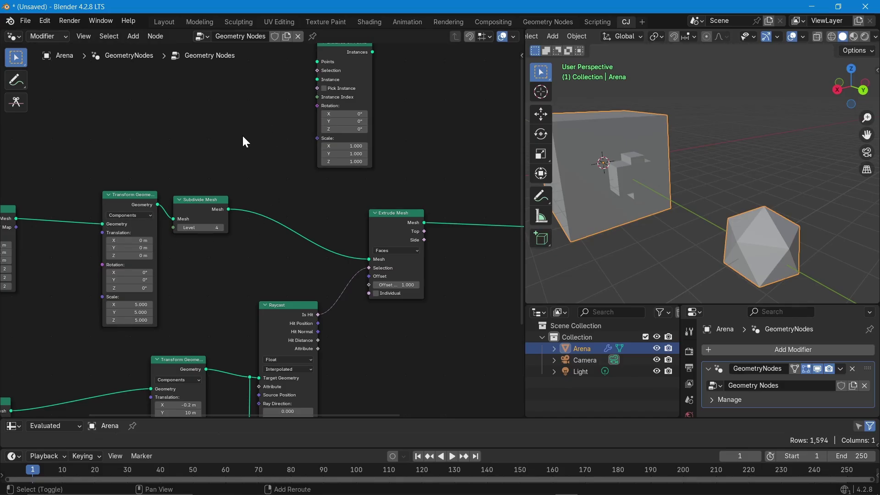
key(shift+a)
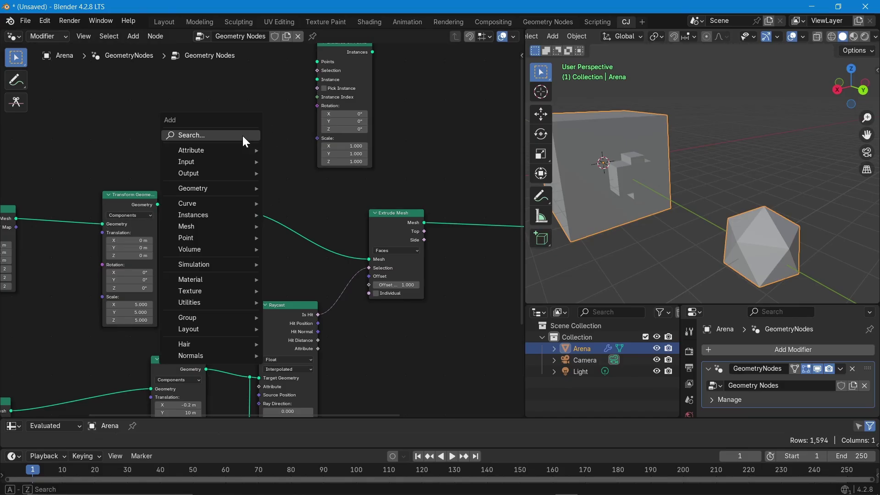
text(curve line)
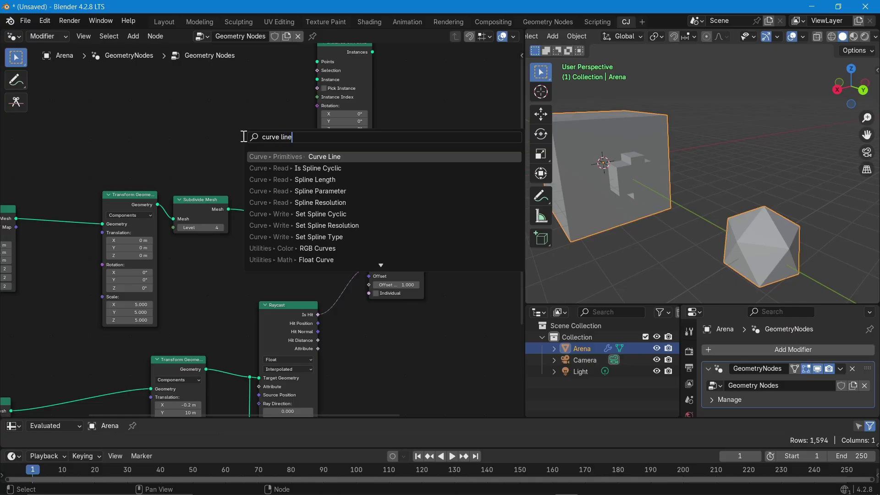
key(Return)
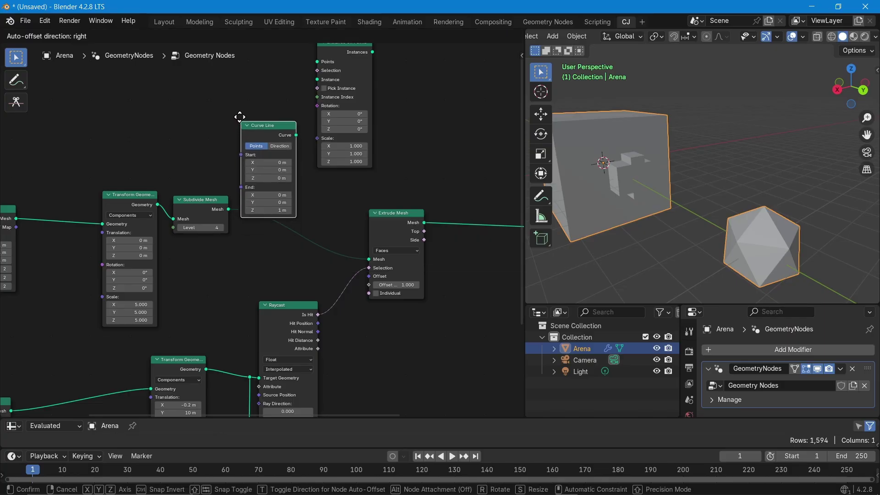
click(194, 81)
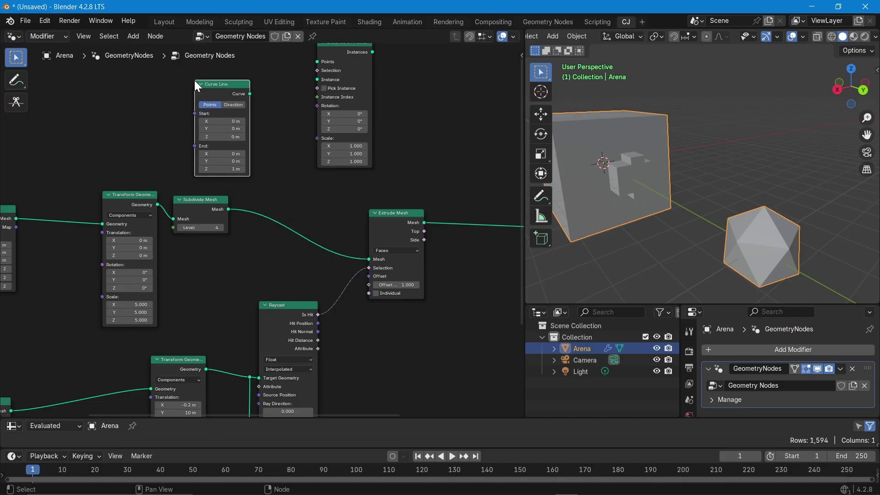
click(232, 105)
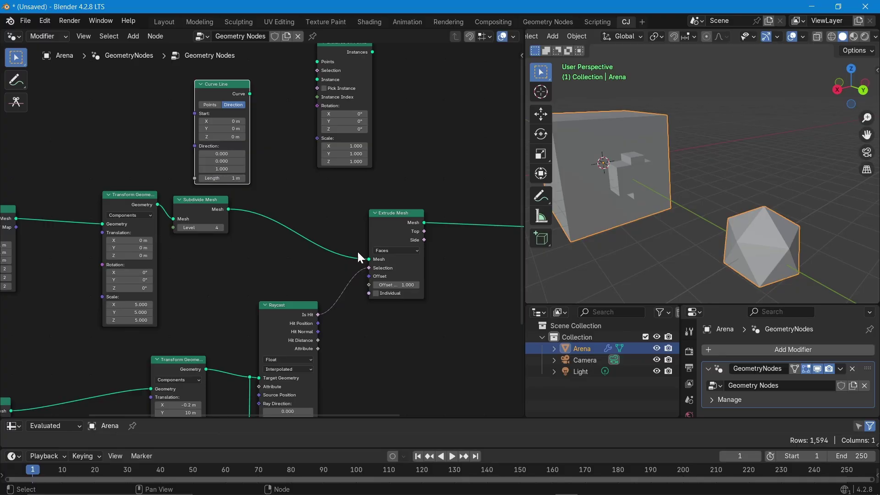
drag(227, 89, 229, 77)
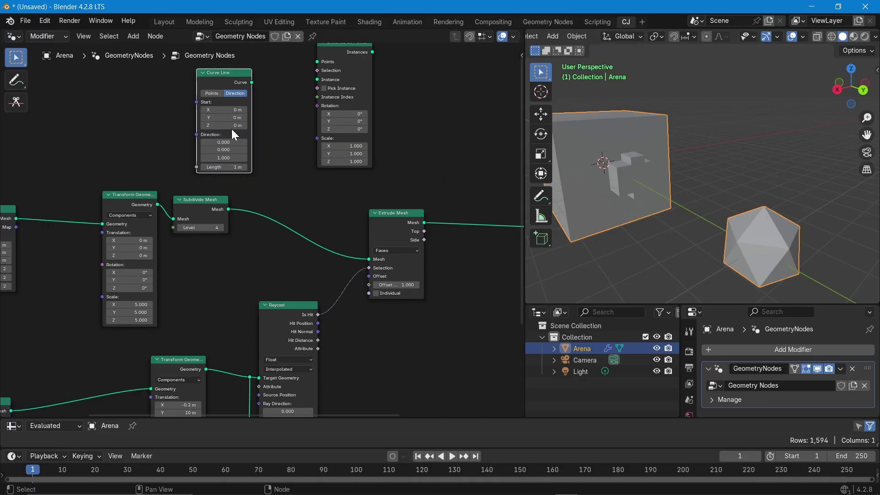
middle_drag(250, 137, 249, 136)
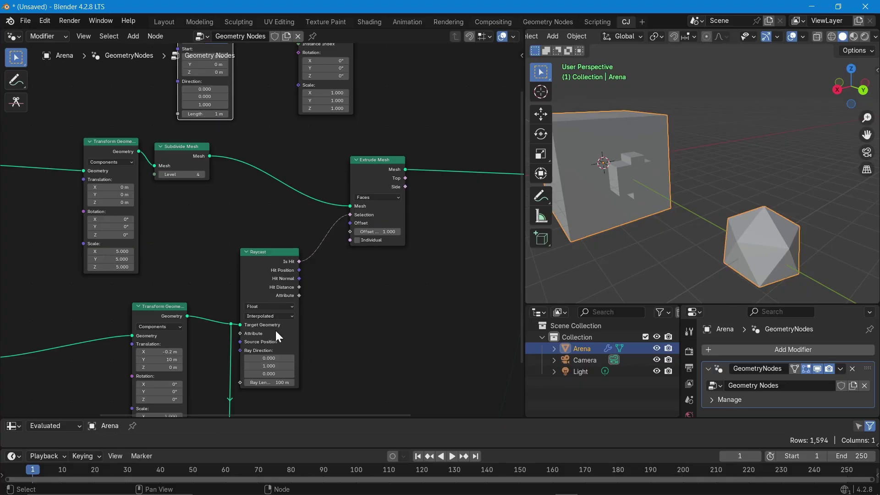
Link the Curve Line's Curve output to the Instance input of Instance on Points.
middle_drag(264, 138, 299, 262)
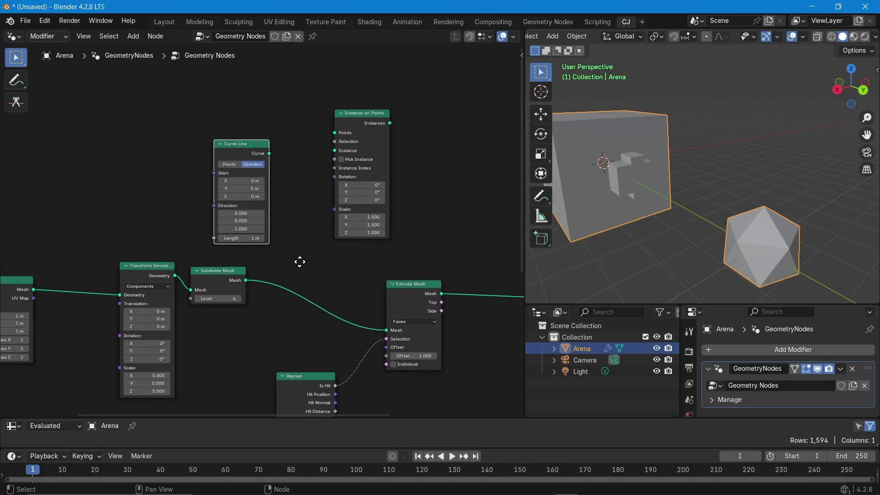
drag(269, 153, 278, 155)
drag(337, 155, 337, 153)
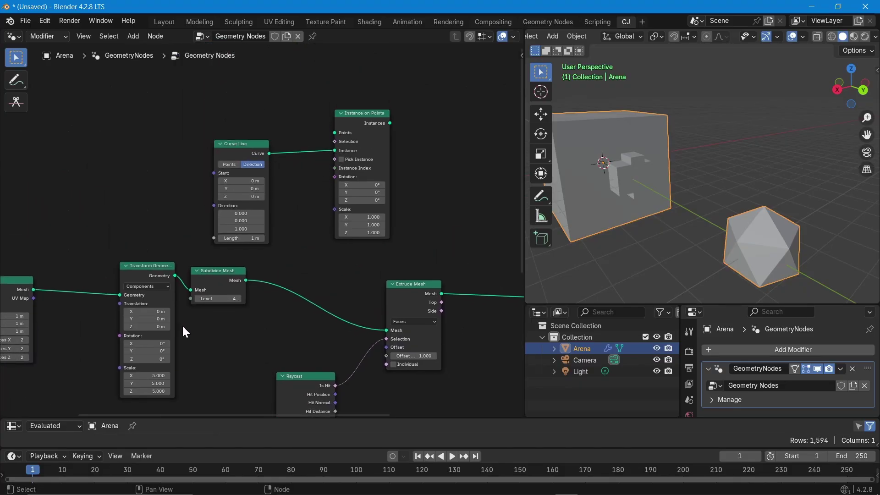
Move the Group Input, Cube, its Transform Geometry and Subdivide Mesh nodes away from the Curve Line node to make room.
drag(160, 276, 98, 267)
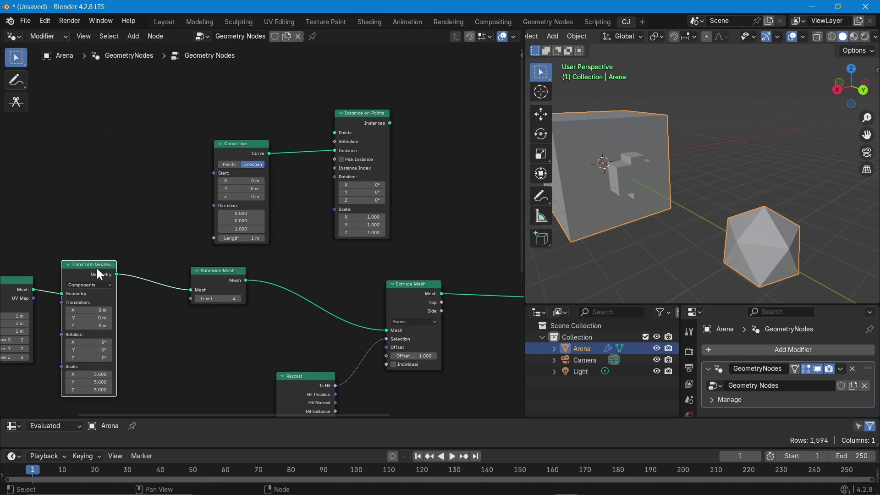
click(197, 271)
click(195, 270)
drag(196, 271, 149, 262)
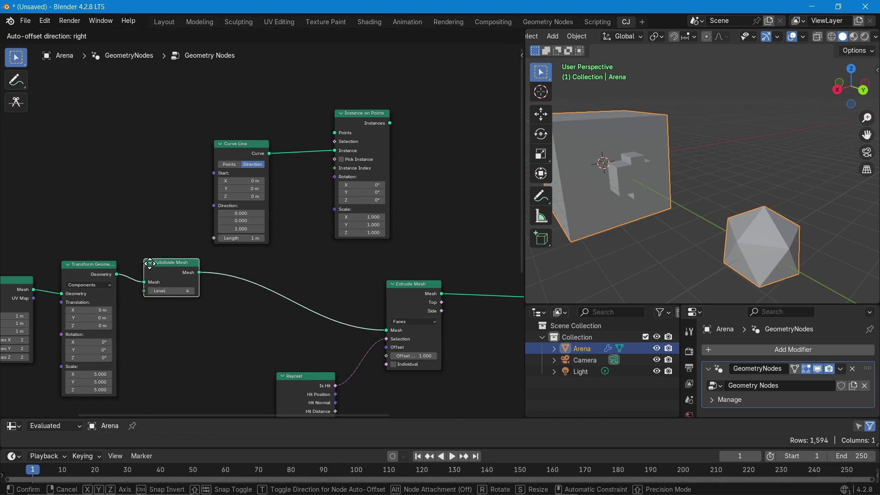
middle_drag(229, 331, 321, 285)
middle_drag(37, 258, 181, 263)
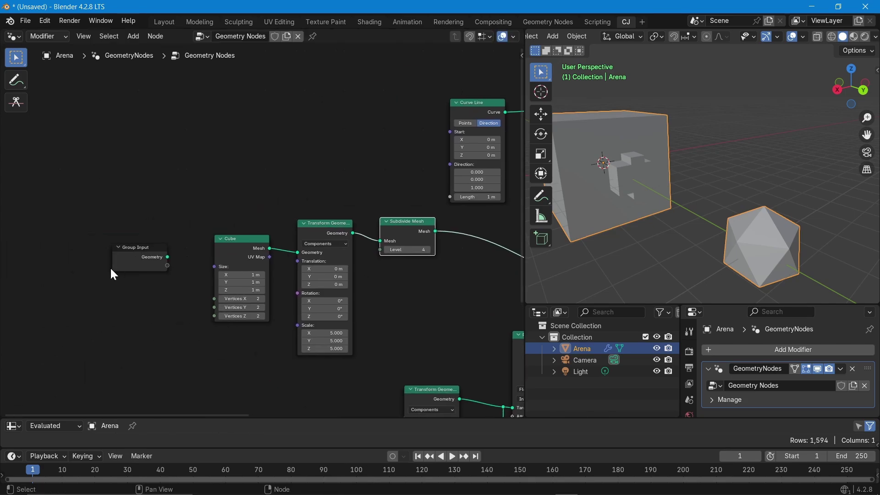
drag(133, 257, 4, 235)
drag(230, 198, 422, 320)
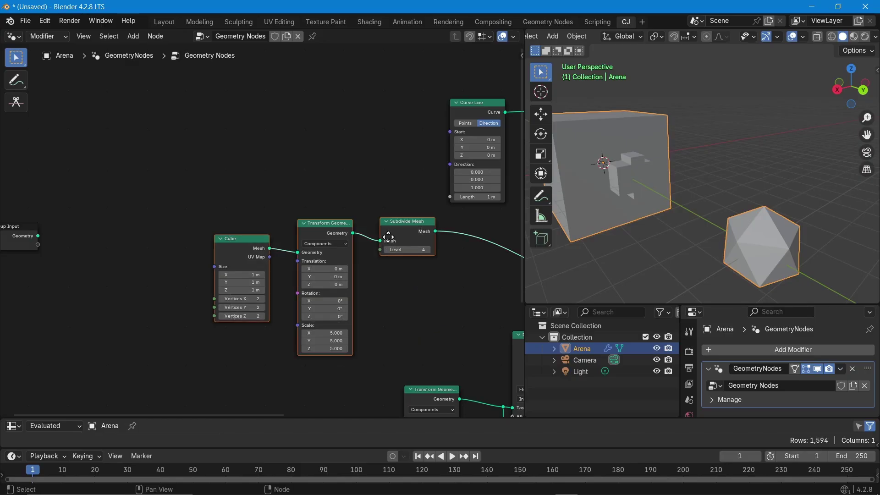
drag(388, 237, 238, 216)
middle_drag(326, 243, 215, 319)
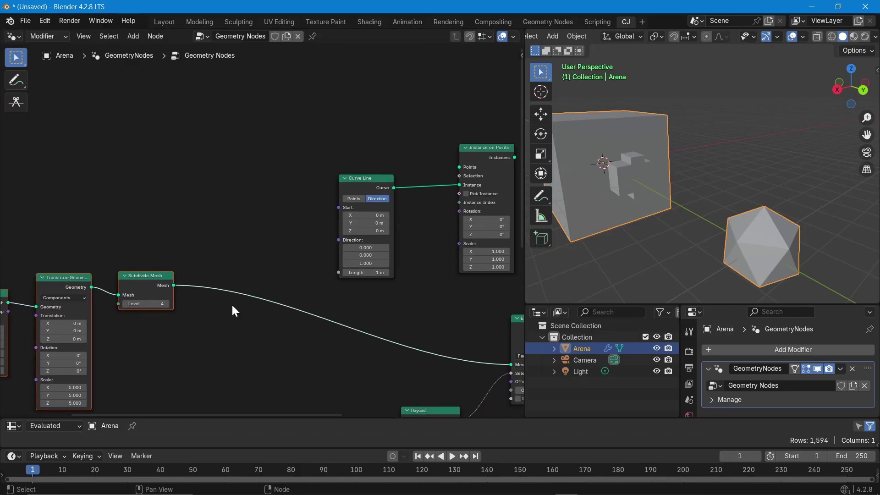
Link the Subdivide Mesh output to the Points input of Instance on Points, routed around the Curve Line through two reroutes.
mouse_move(233, 255)
shift+right_down()
mouse_move(245, 329)
mouse_move(238, 315)
shift+right_up()
drag(237, 290, 456, 166)
click(261, 162)
click(249, 157)
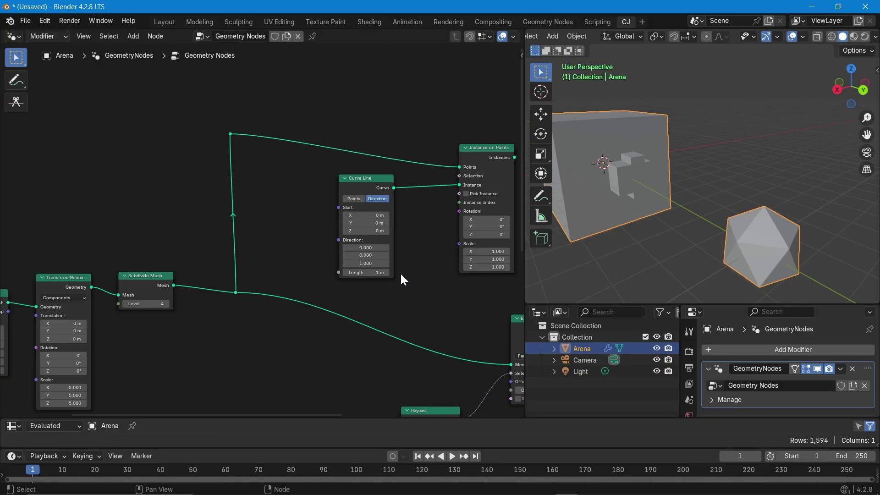
Link the Instances output of Instance on Points to the Join Geometry node.
middle_drag(401, 272, 129, 142)
drag(144, 86, 369, 266)
middle_drag(154, 199, 285, 204)
middle_drag(236, 226, 273, 207)
Set the Curve Line direction to 0, 1, 0 so it matches the Raycast node's ray direction.
scroll(282, 169, up, 2)
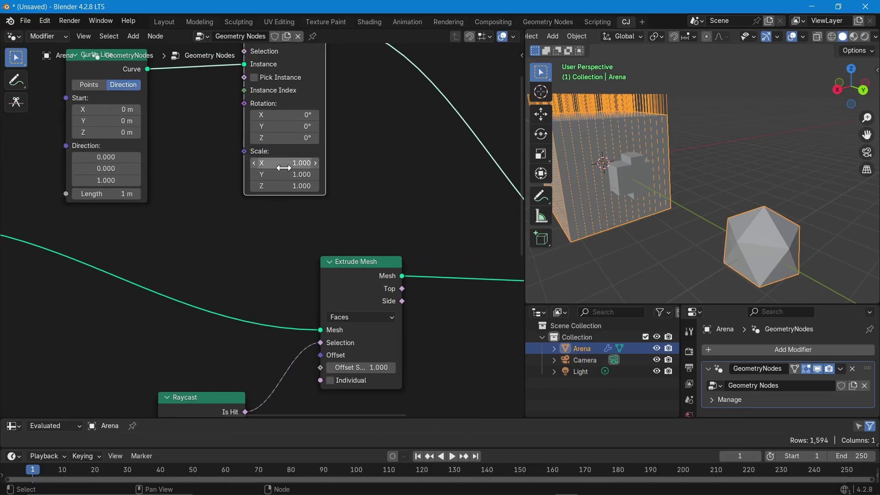
middle_drag(187, 254, 188, 163)
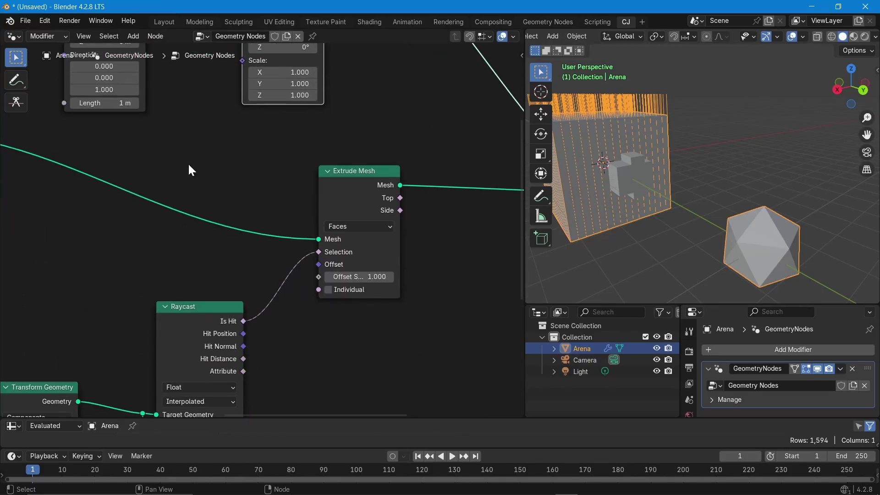
scroll(191, 193, down, 4)
middle_drag(235, 310, 235, 197)
scroll(177, 283, up, 2)
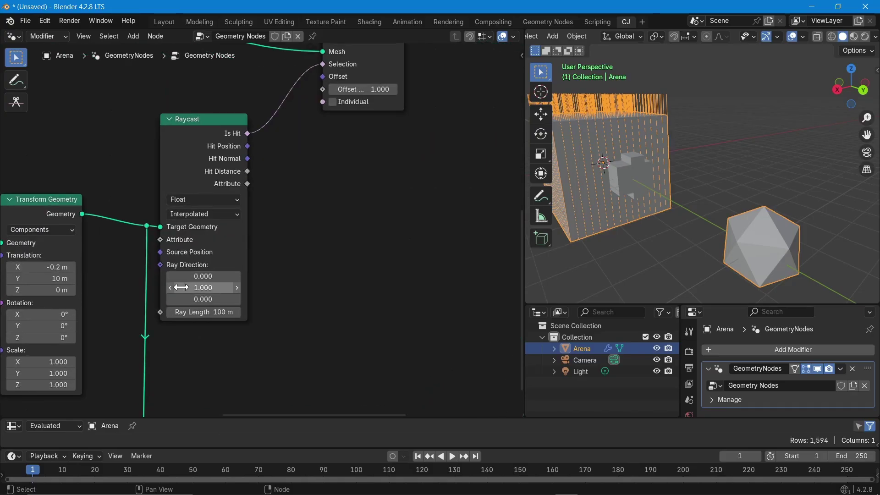
middle_drag(176, 129, 212, 141)
middle_drag(220, 87, 230, 230)
middle_drag(216, 177, 221, 223)
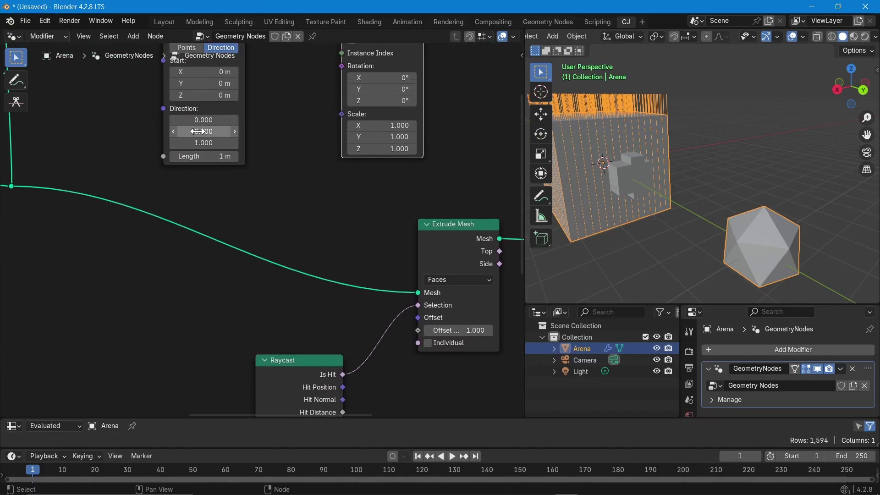
click(194, 143)
text(0)
key(Return)
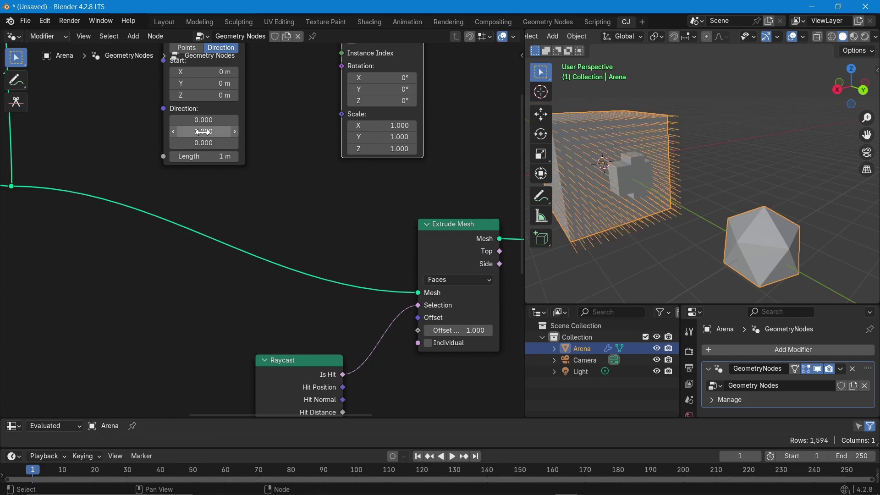
Set the Curve Line length to 100 m to match the Raycast ray length, and view the instanced lines.
middle_drag(596, 245, 610, 229)
middle_drag(265, 264, 192, 91)
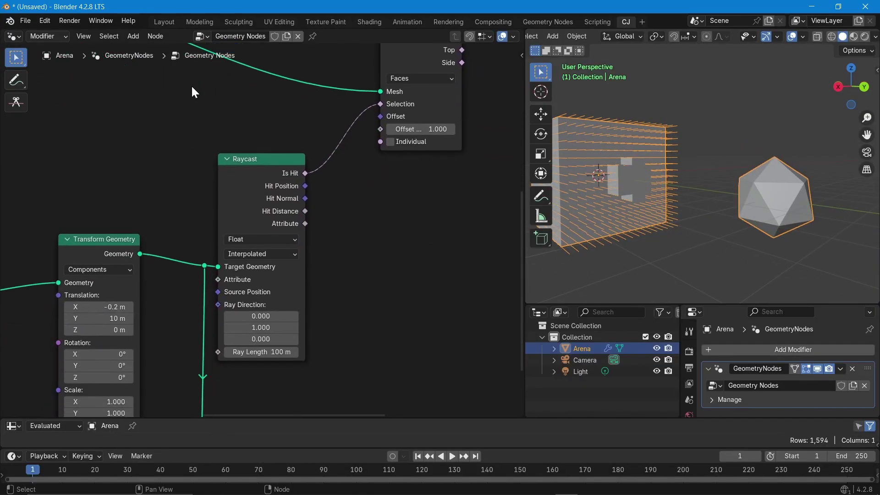
middle_drag(211, 179, 206, 235)
click(200, 140)
text(100)
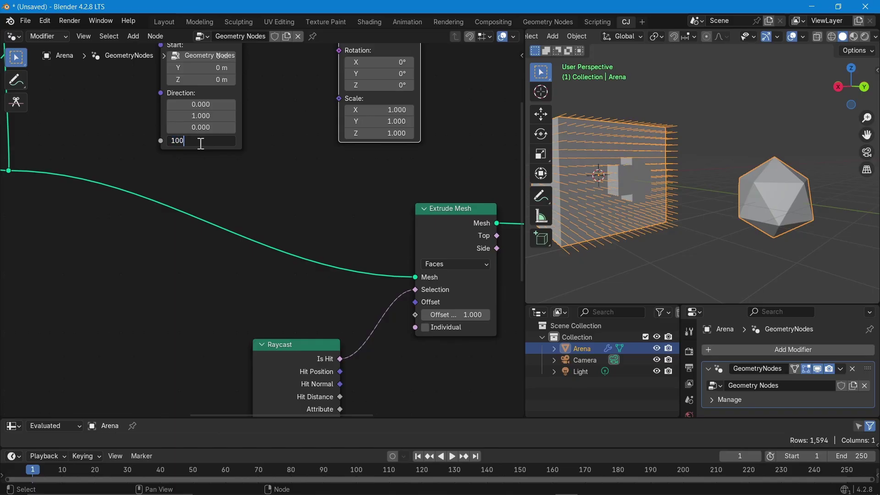
key(Return)
middle_drag(573, 106, 623, 112)
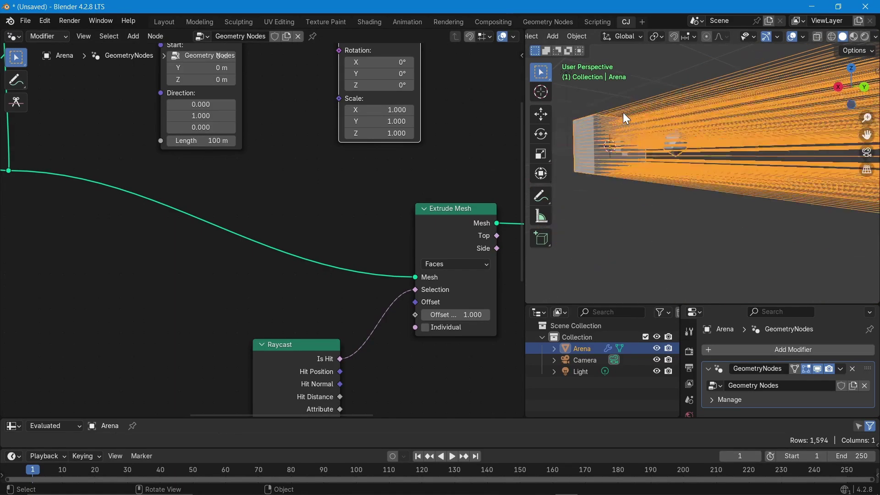
Set the Raycast node's Ray Length to 20 m.
scroll(639, 192, down, 4)
middle_drag(352, 240, 286, 133)
click(241, 392)
text(20)
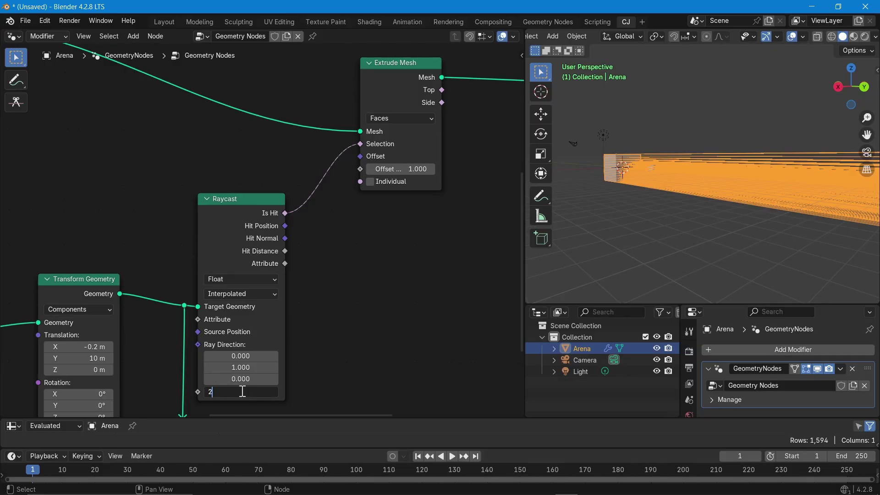
key(Return)
Set the Curve Line length to 20 m and examine how far the lines reach past the Ico Sphere.
scroll(247, 385, up, 8)
scroll(248, 385, left, 4)
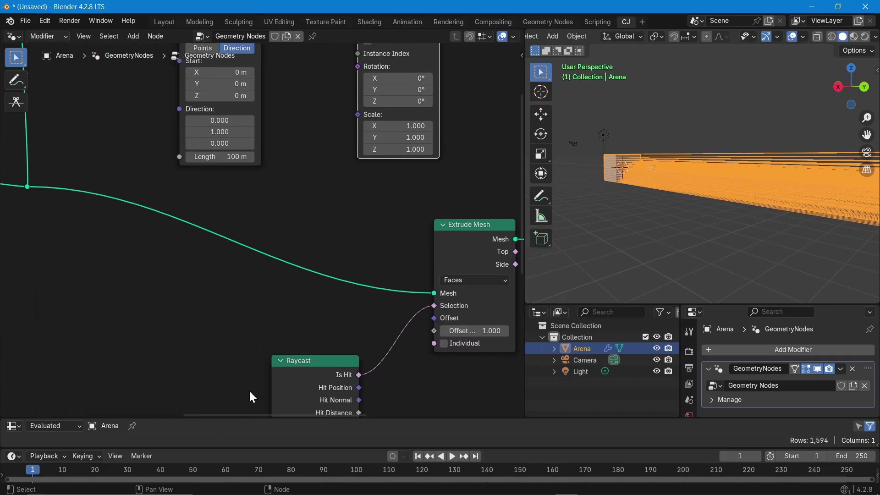
click(228, 157)
text(20)
key(Return)
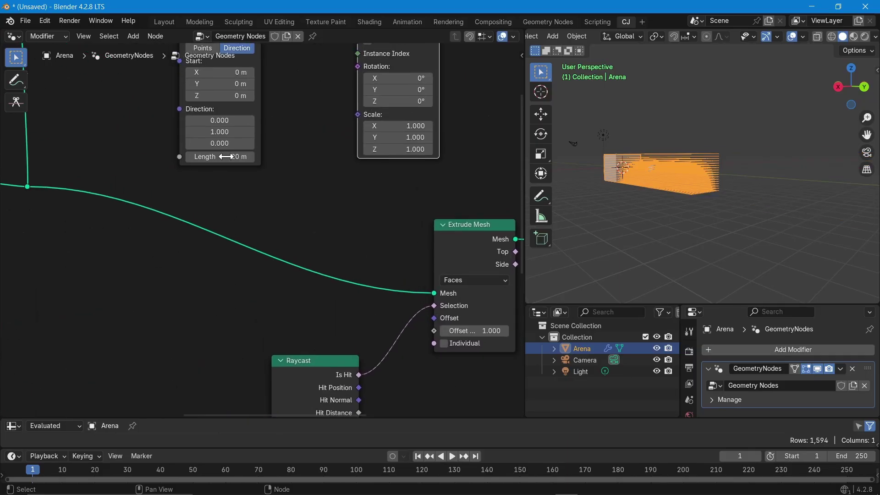
middle_drag(635, 209, 633, 227)
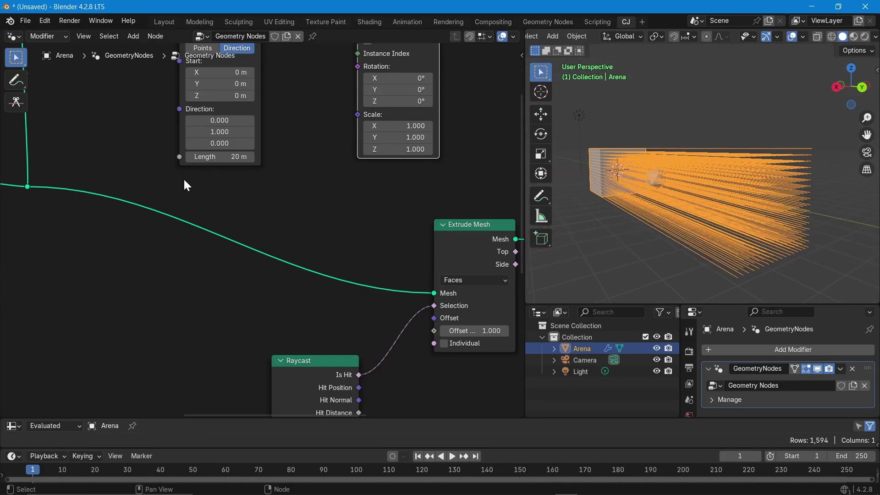
Shorten the Curve Line length to 10 m.
double_click(209, 156)
text(10)
key(Return)
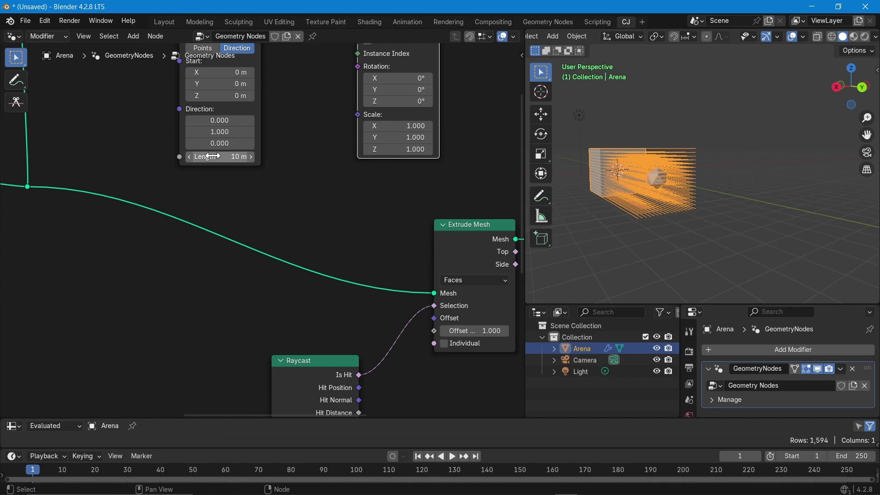
Set the Raycast node's Ray Length to 10 m and inspect the cube and Ico Sphere from several angles.
middle_drag(215, 234, 176, 72)
double_click(291, 393)
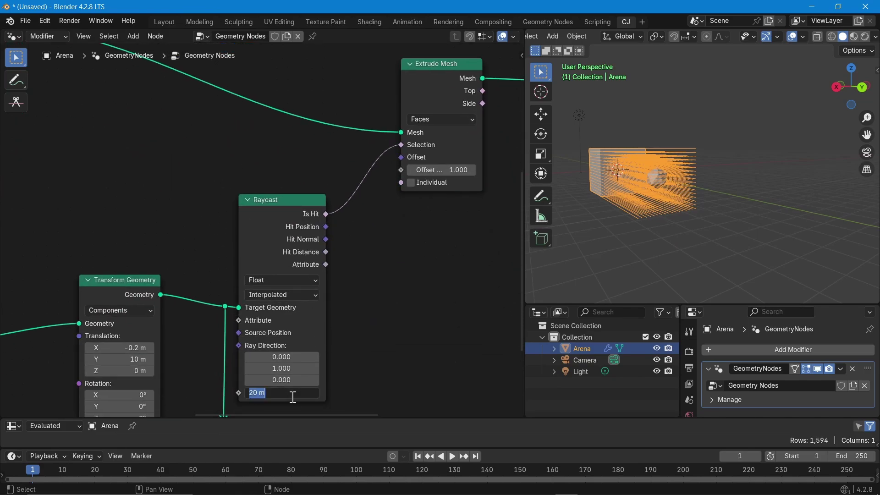
text(10)
key(Return)
middle_drag(798, 265, 636, 203)
scroll(668, 183, up, 6)
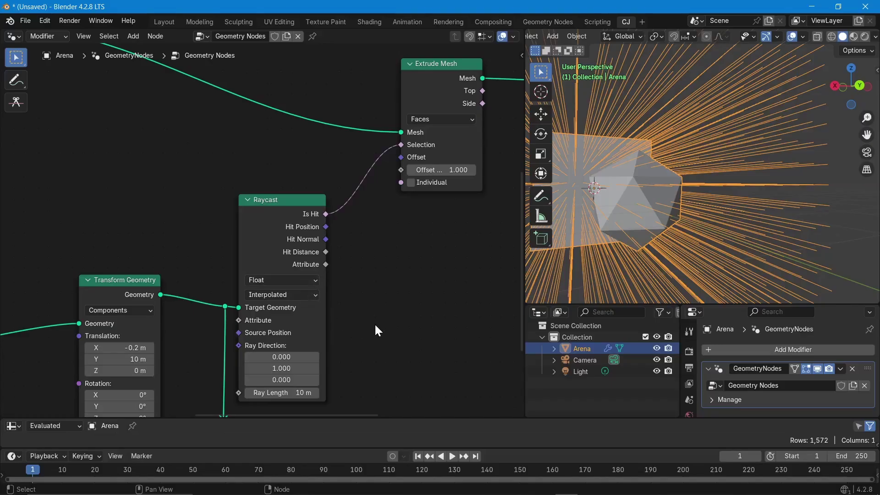
middle_drag(747, 230, 640, 191)
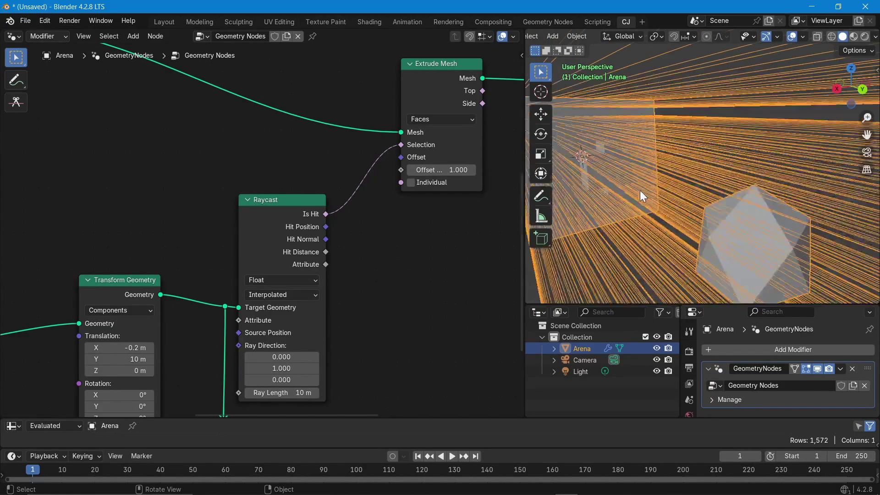
Set the Subdivide Mesh level to 0 and view the lines at the cube's corners.
middle_drag(182, 201, 252, 320)
middle_drag(211, 213, 264, 266)
scroll(264, 284, down, 5)
scroll(259, 301, up, 1)
middle_drag(288, 351, 268, 219)
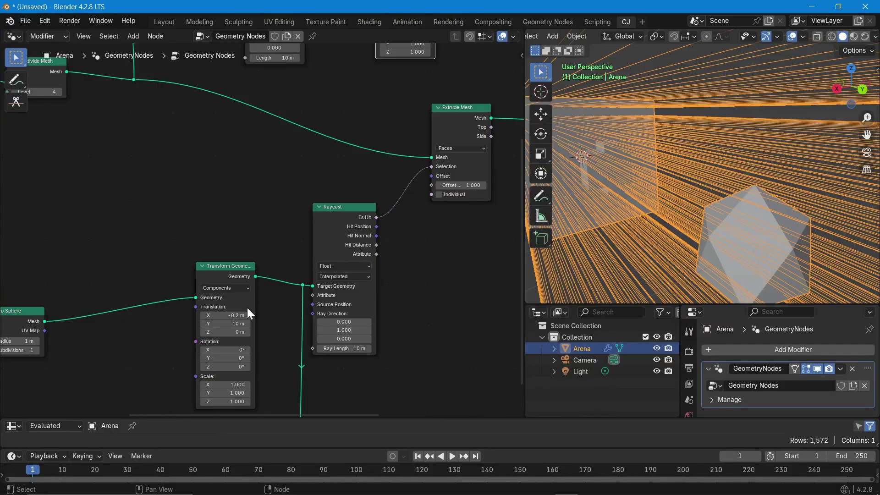
middle_drag(291, 178, 335, 335)
middle_drag(148, 278, 309, 253)
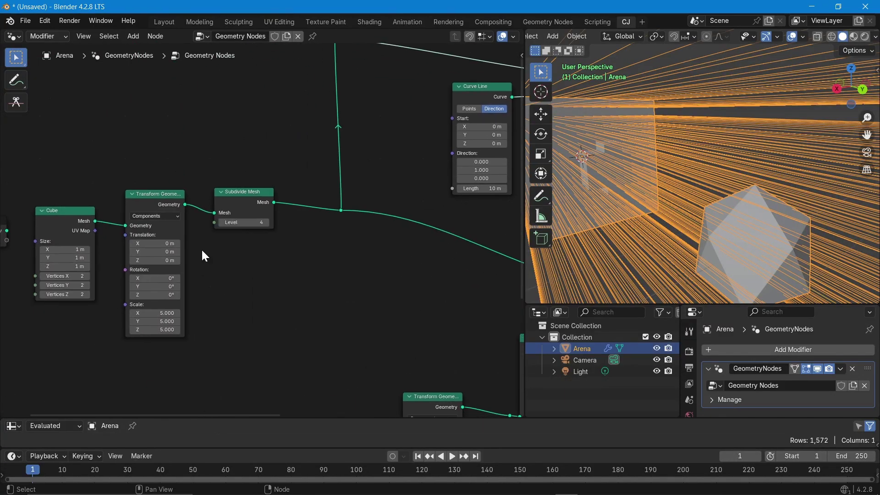
click(229, 223)
text(0)
key(Return)
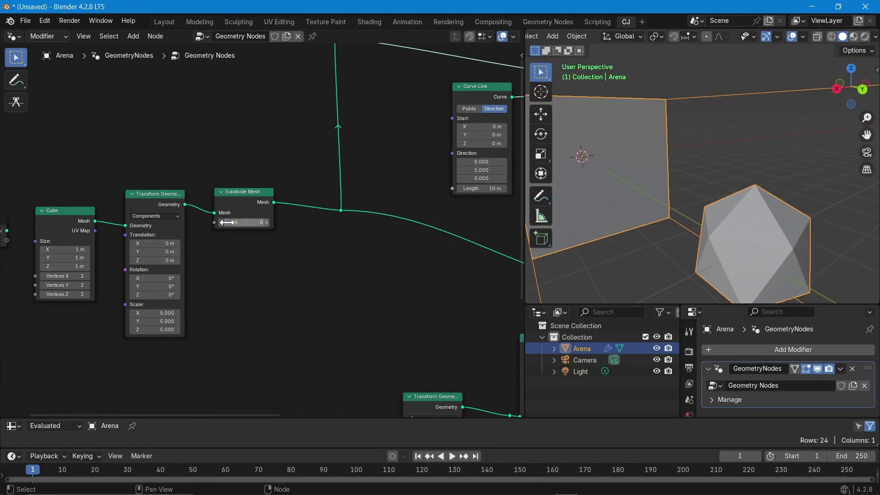
scroll(653, 193, down, 6)
middle_drag(653, 193, 641, 158)
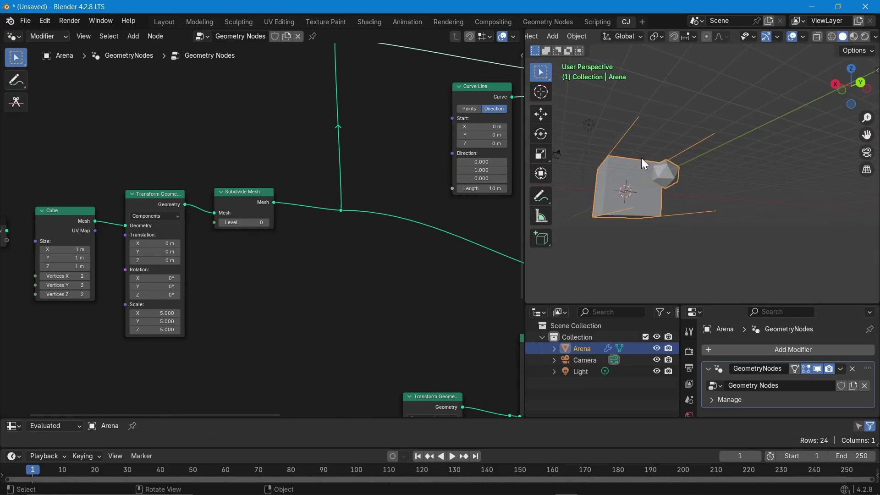
Raise the Subdivide Mesh level to 1 and view the instanced lines around the cube.
click(266, 223)
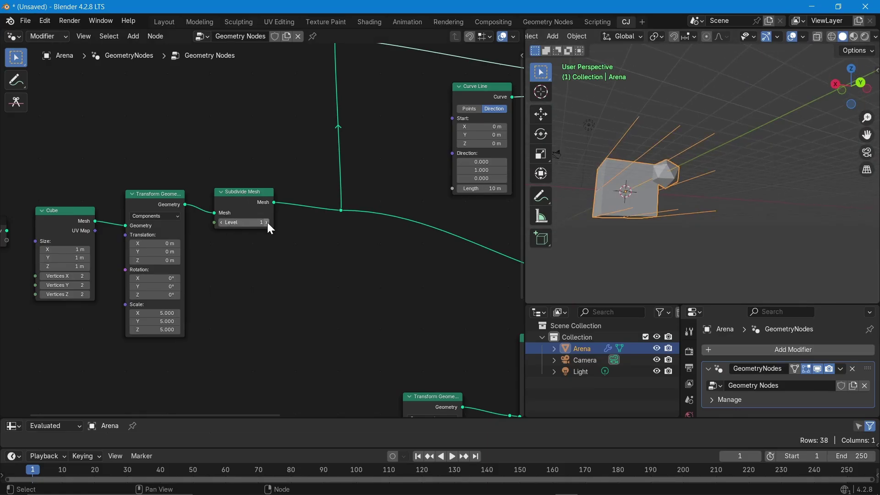
mouse_move(574, 162)
middle_down()
mouse_move(547, 186)
mouse_move(665, 205)
mouse_move(705, 193)
mouse_move(637, 198)
mouse_move(658, 202)
mouse_move(558, 184)
mouse_move(627, 194)
mouse_move(601, 195)
mouse_move(572, 156)
middle_up()
middle_drag(389, 238, 337, 205)
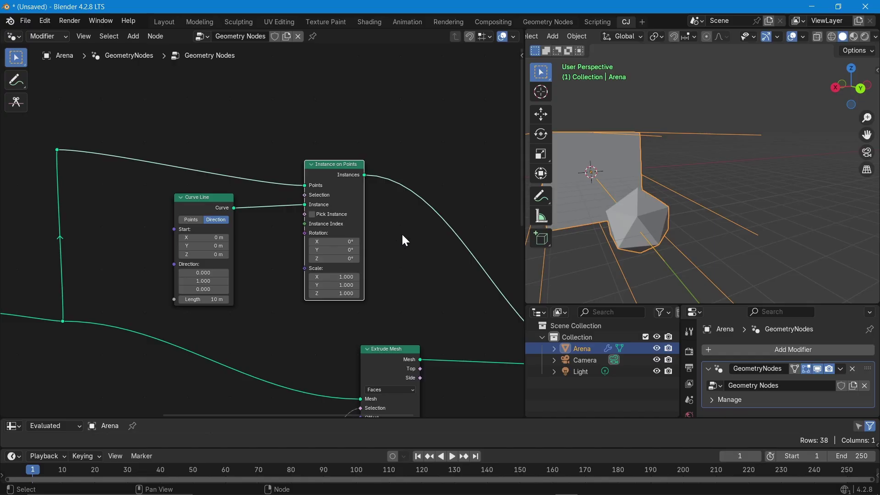
Switch the Extrude Mesh mode to Vertices and view the extrusion among the lines.
middle_drag(402, 233, 256, 186)
middle_drag(287, 293, 315, 229)
click(260, 256)
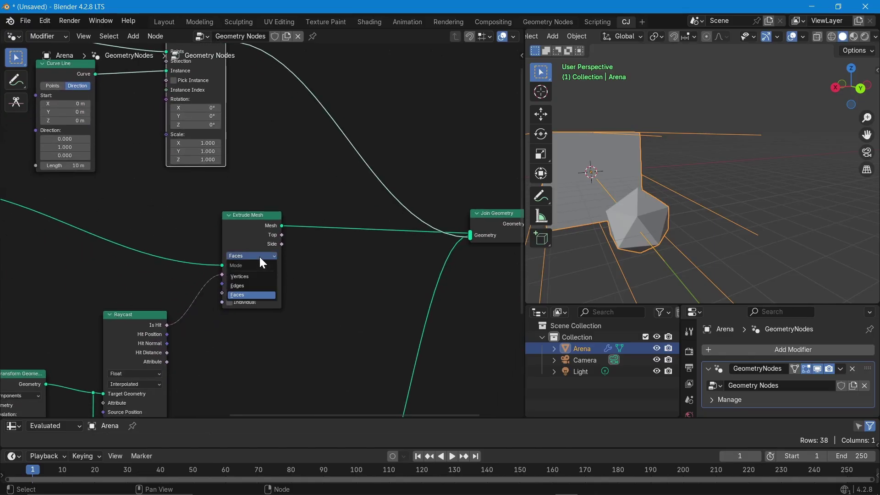
click(240, 276)
middle_drag(392, 136, 351, 191)
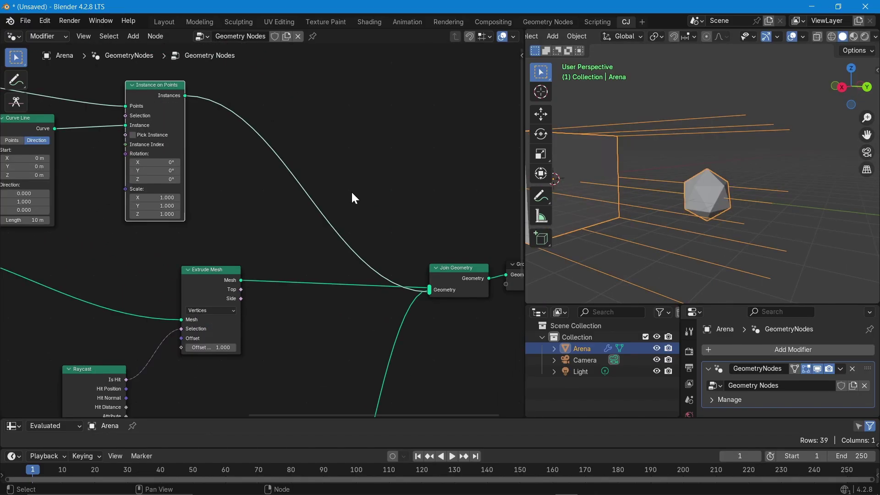
Mute the link from Instance on Points to Join Geometry and set the Extrude Mesh Offset Scale to 5.
ctrl+alt+right_drag(353, 199, 291, 232)
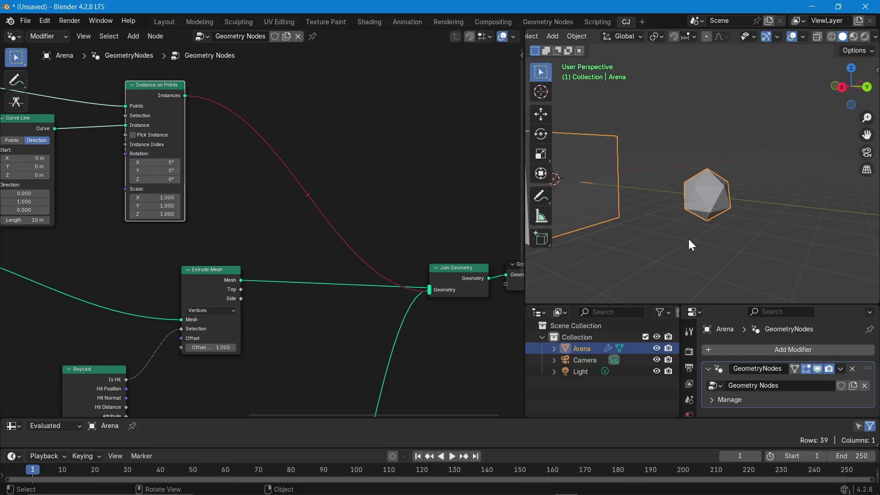
mouse_move(689, 243)
middle_down()
mouse_move(745, 185)
mouse_move(722, 236)
mouse_move(706, 243)
middle_up()
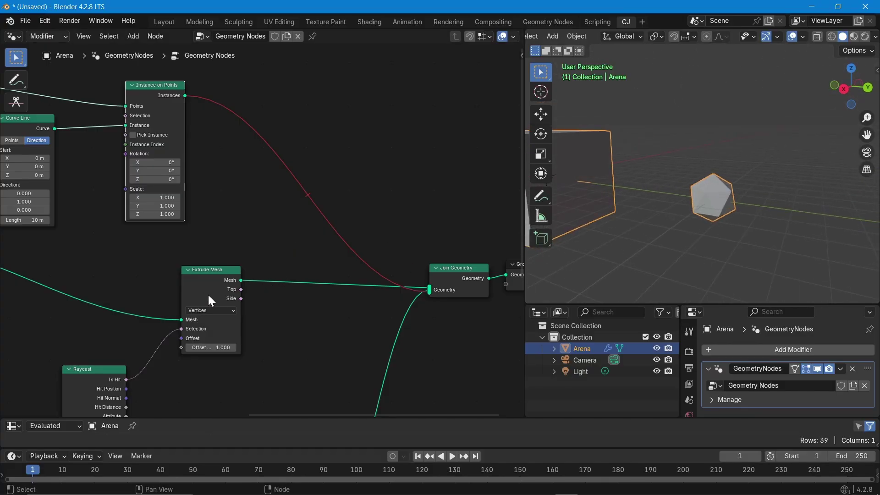
click(218, 347)
key(Return)
Move the Ico Sphere with its Transform Geometry translation to X 0.4 m, Y 10.7 m and Z 0.6 m.
middle_drag(166, 393, 286, 232)
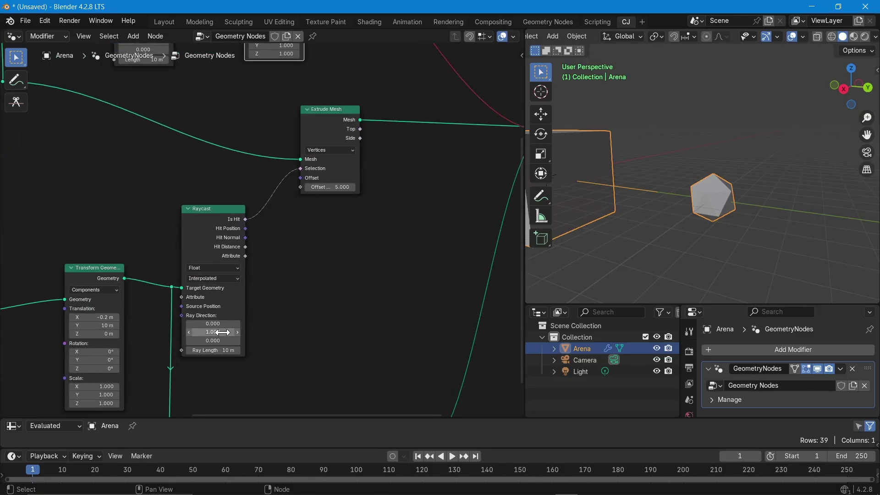
middle_drag(223, 332, 315, 245)
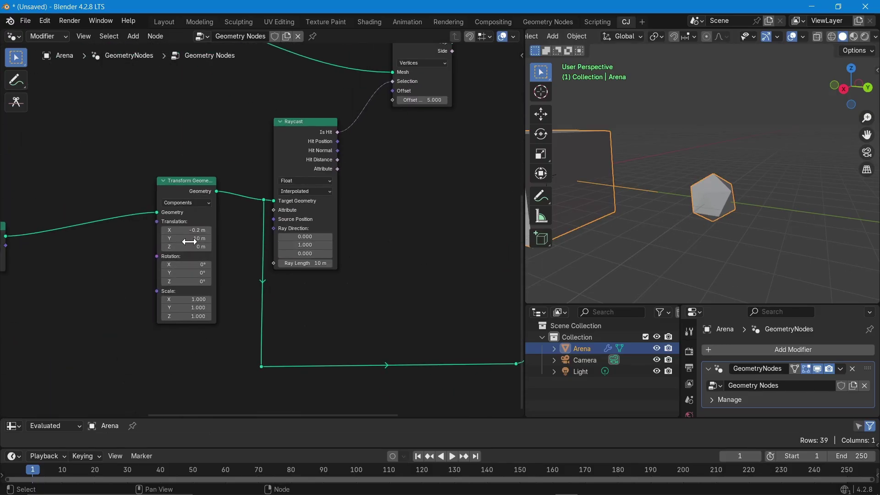
mouse_move(188, 238)
mouse_down()
mouse_move(217, 247)
mouse_move(187, 249)
mouse_move(176, 231)
mouse_move(191, 230)
mouse_up()
Increase the Subdivide Mesh level of the cube to 3.
middle_drag(242, 145, 314, 155)
click(160, 232)
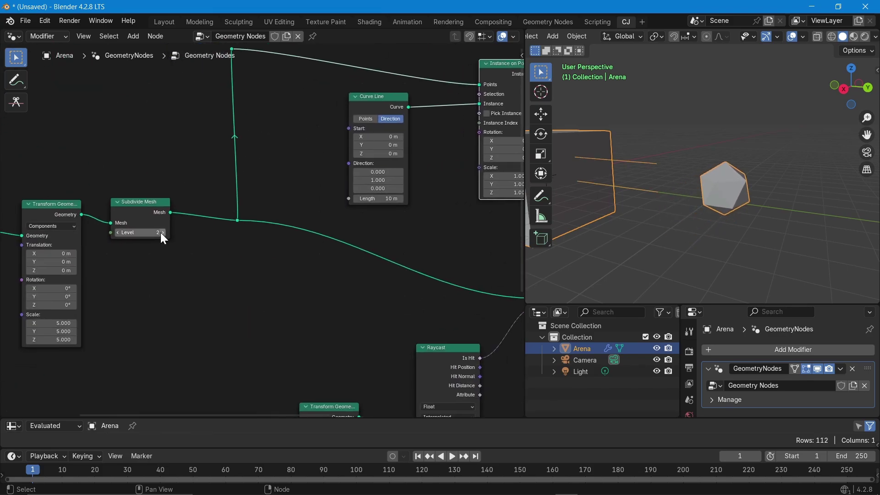
click(160, 232)
Raise the Ico Sphere by setting its Transform Geometry Z translation to 1.4 m.
middle_drag(275, 345, 234, 102)
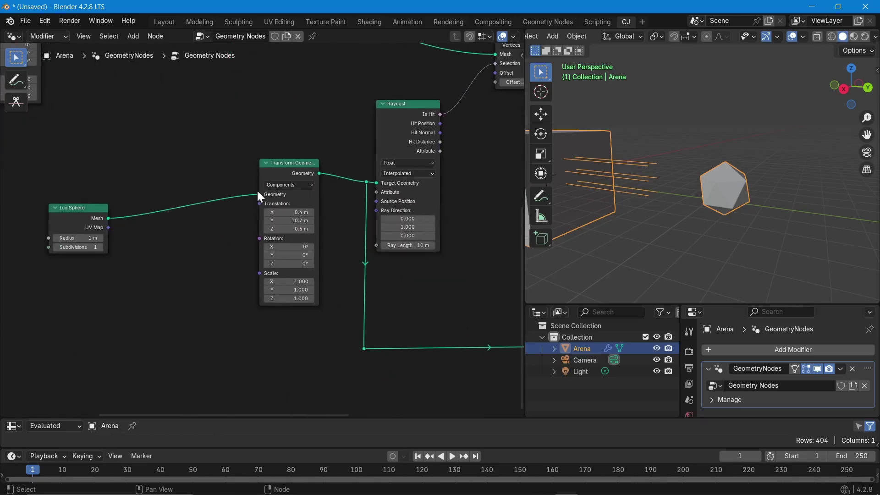
middle_drag(415, 263, 308, 268)
click(178, 234)
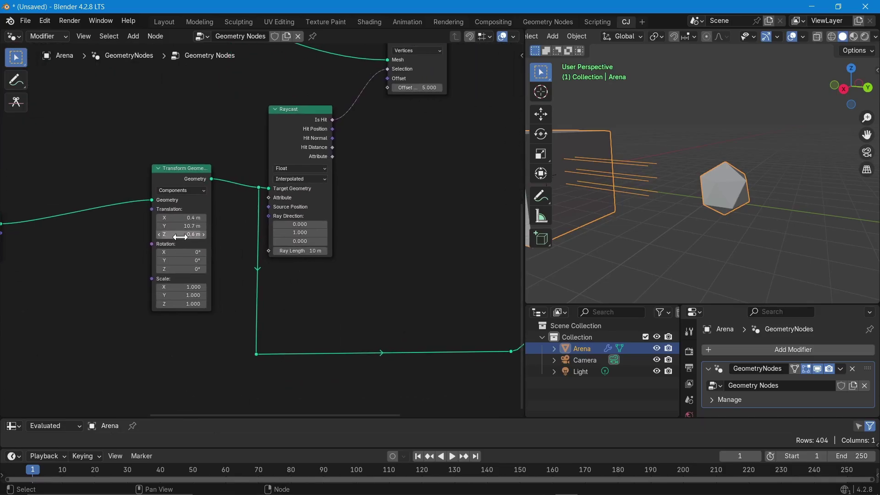
text(2)
key(Return)
mouse_move(178, 234)
mouse_down()
mouse_move(109, 235)
mouse_move(192, 235)
mouse_move(163, 234)
mouse_up()
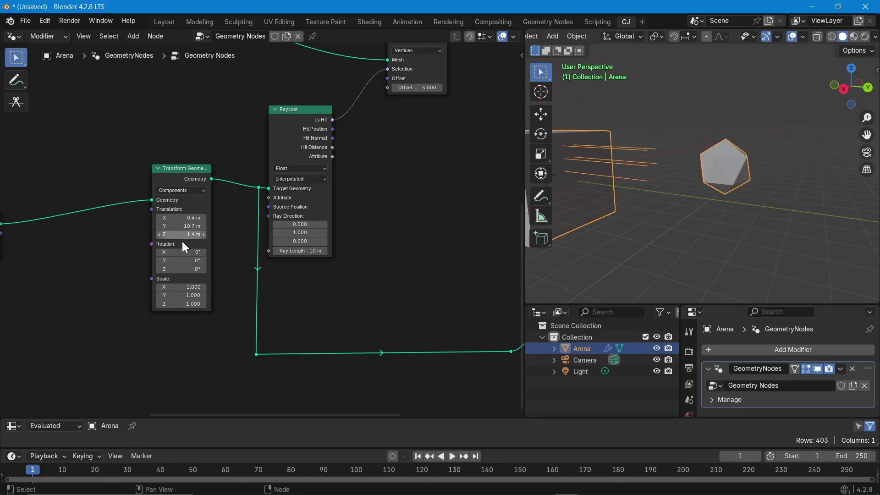
Switch the Extrude Mesh mode to Edges.
middle_drag(405, 198, 358, 327)
middle_drag(368, 192, 313, 305)
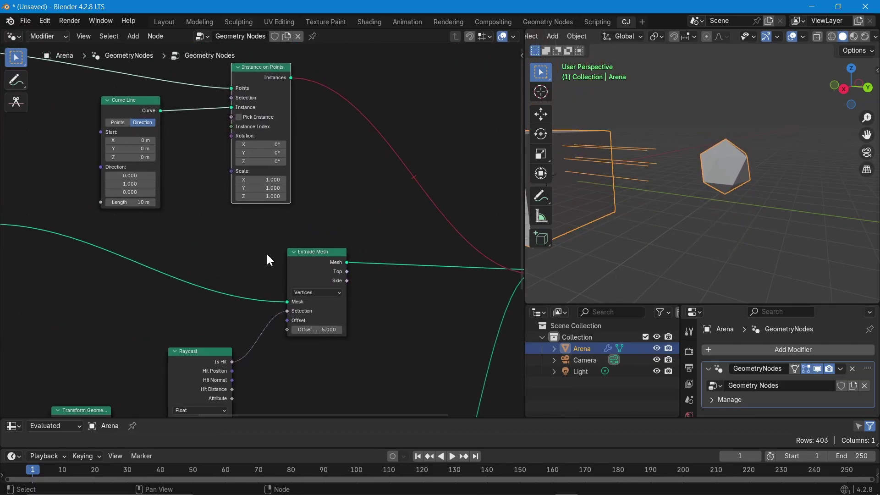
click(316, 294)
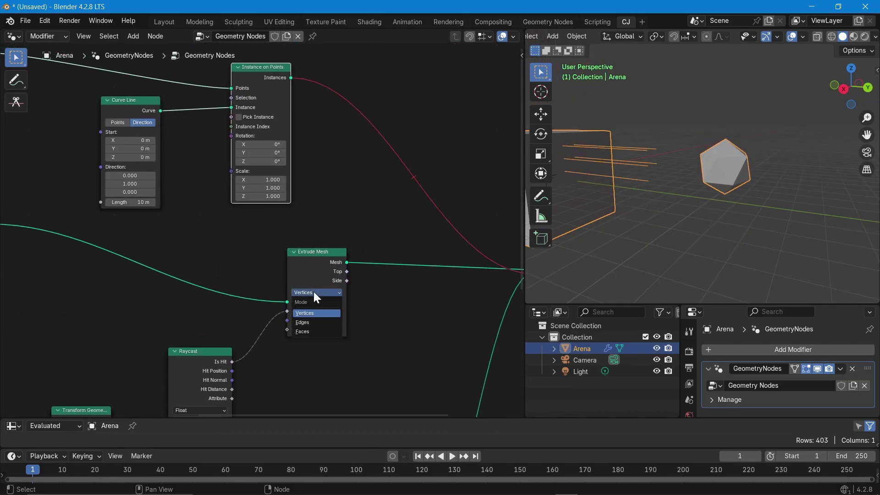
click(312, 324)
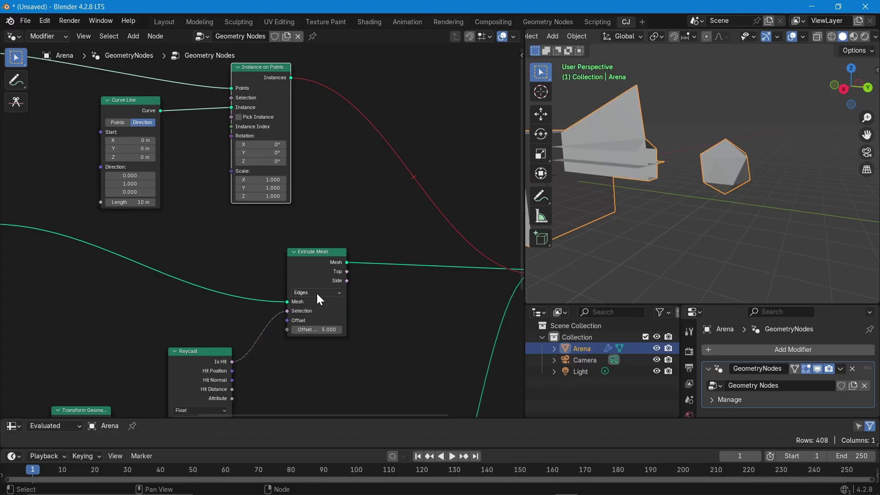
Set the Extrude Mesh mode to Faces and view the extruded cube faces beside the Ico Sphere.
click(317, 294)
click(309, 331)
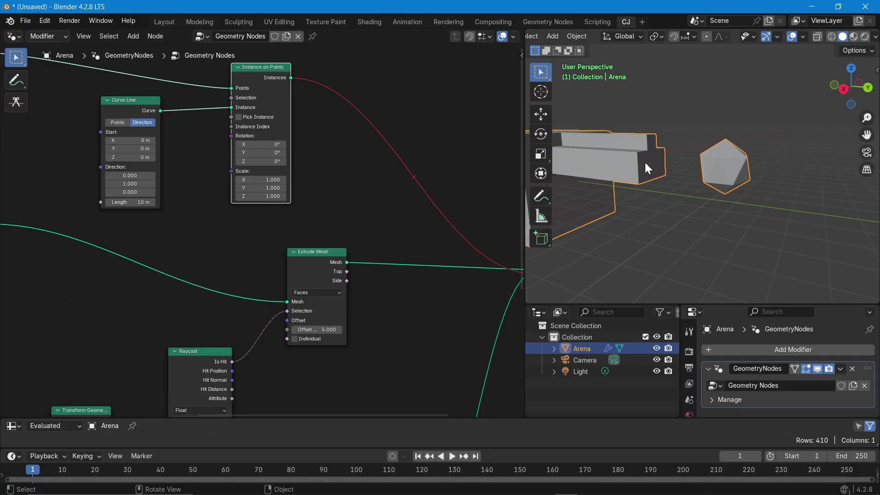
middle_drag(759, 216, 699, 224)
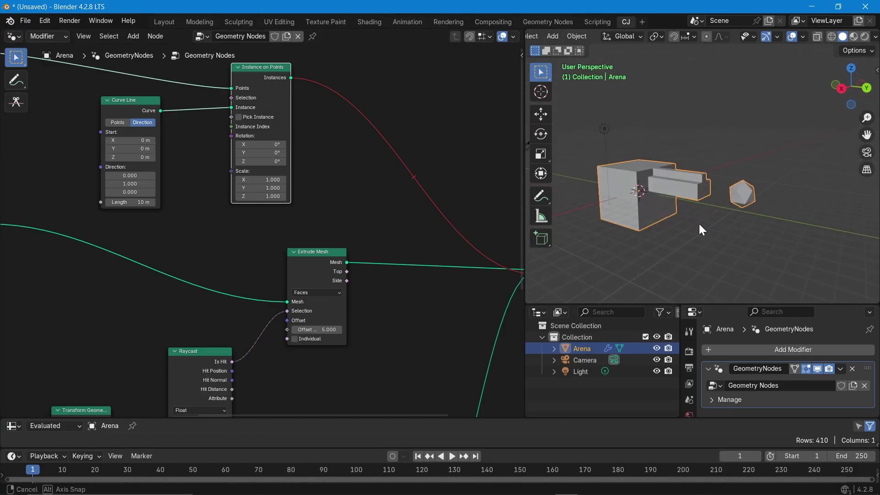
scroll(154, 285, down, 1)
Select the Cube, Transform Geometry and Subdivide Mesh nodes and examine the cube they produce in the viewport.
middle_drag(158, 293, 370, 240)
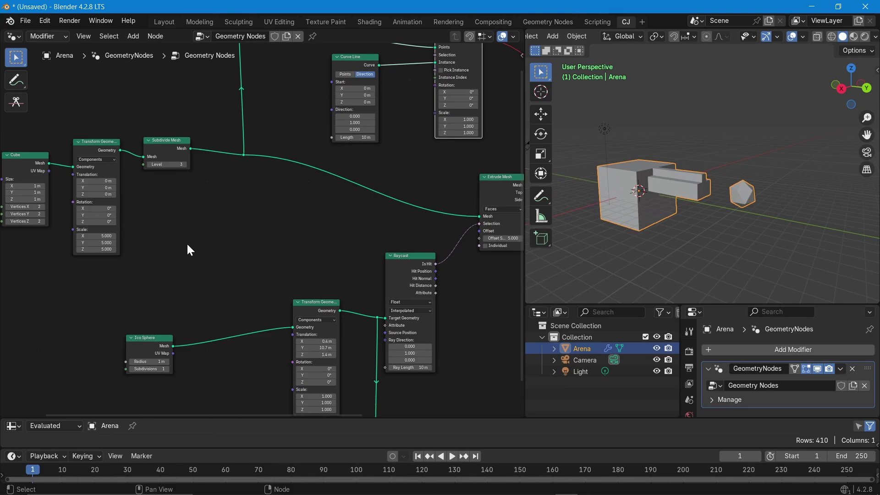
scroll(190, 250, down, 1)
middle_drag(190, 249, 260, 239)
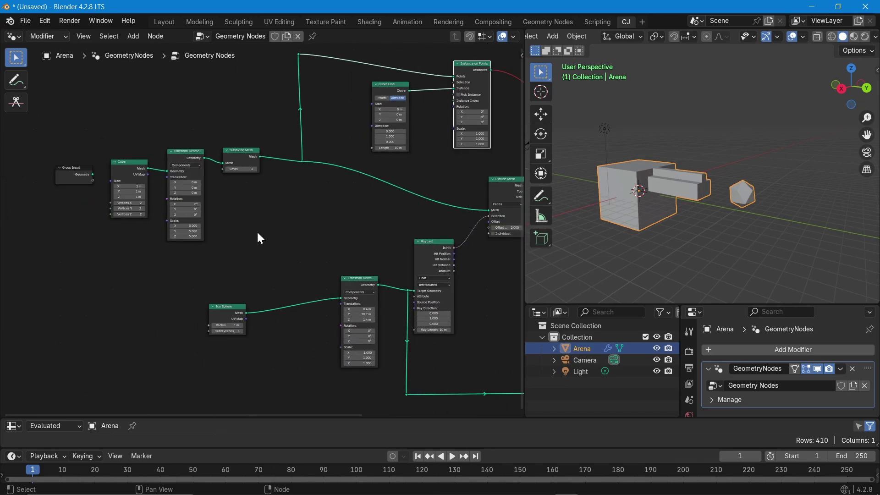
scroll(113, 210, up, 2)
drag(110, 106, 341, 216)
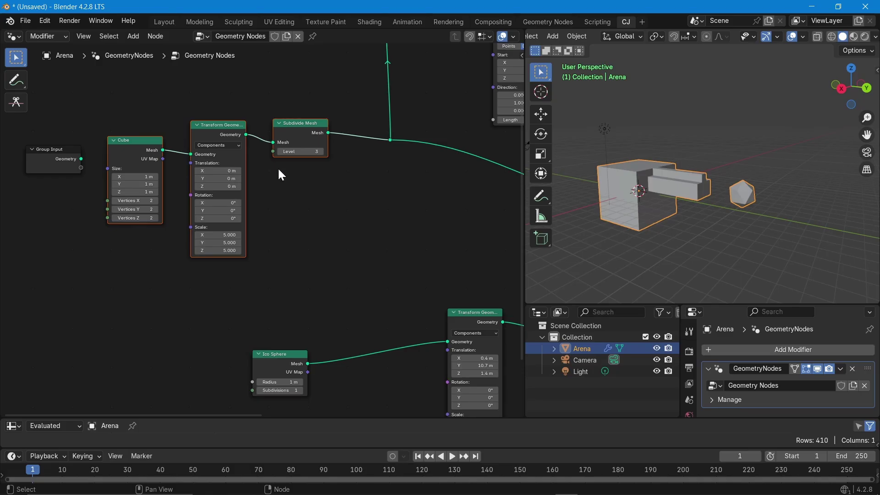
middle_drag(722, 189, 654, 188)
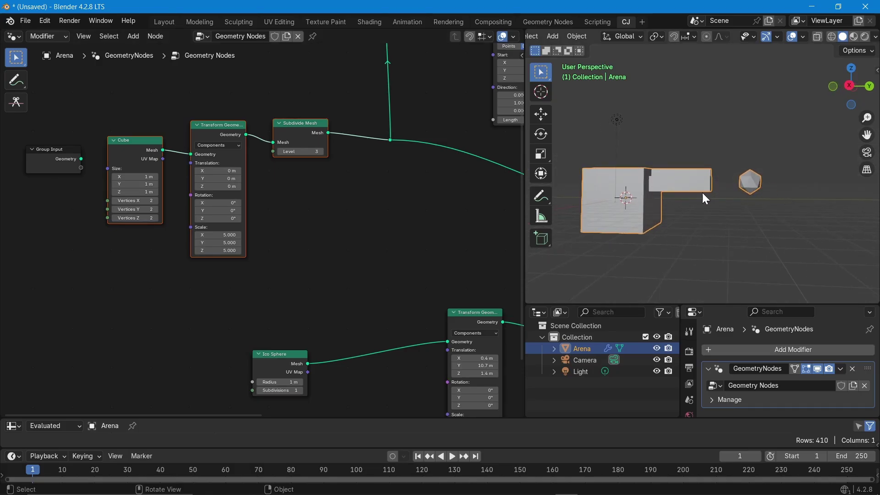
Examine the Ico Sphere branch and how its Transform Geometry feeds the Raycast node, selecting the nodes involved.
middle_drag(294, 371, 219, 291)
click(203, 280)
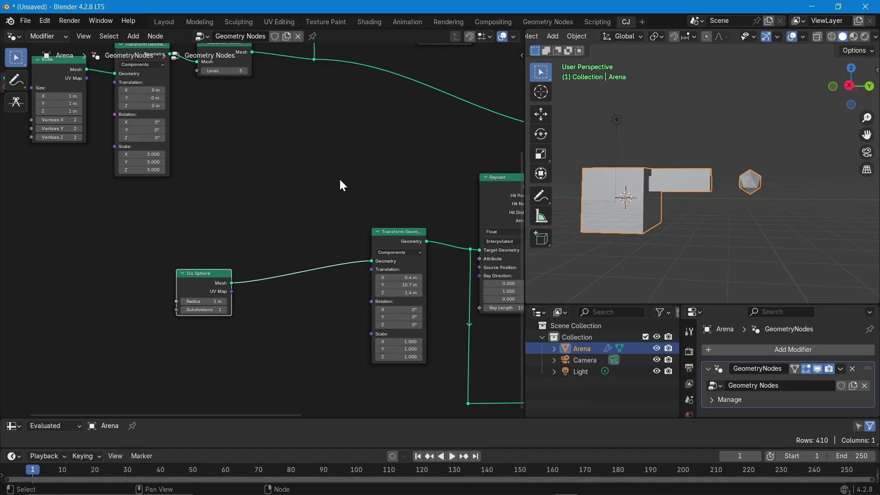
scroll(197, 316, down, 3)
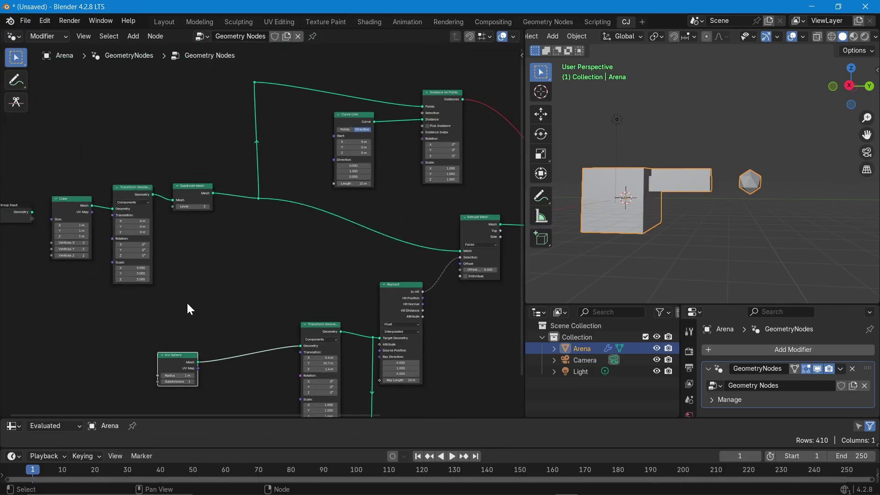
drag(38, 184, 224, 243)
click(259, 283)
drag(63, 173, 241, 278)
middle_drag(240, 278, 175, 229)
drag(68, 242, 325, 363)
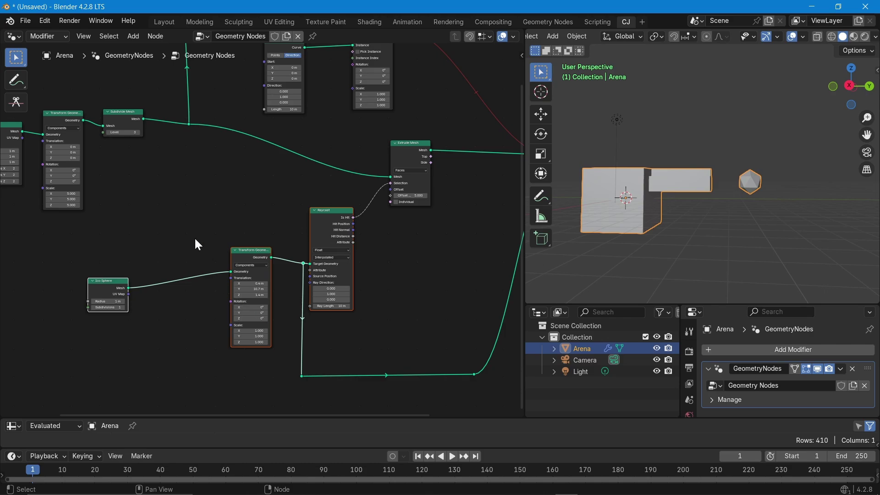
Compare the cube and Ico Sphere node branches, select the Raycast node, and review the connections through Extrude Mesh to Join Geometry.
middle_drag(161, 220, 266, 229)
drag(43, 147, 5, 156)
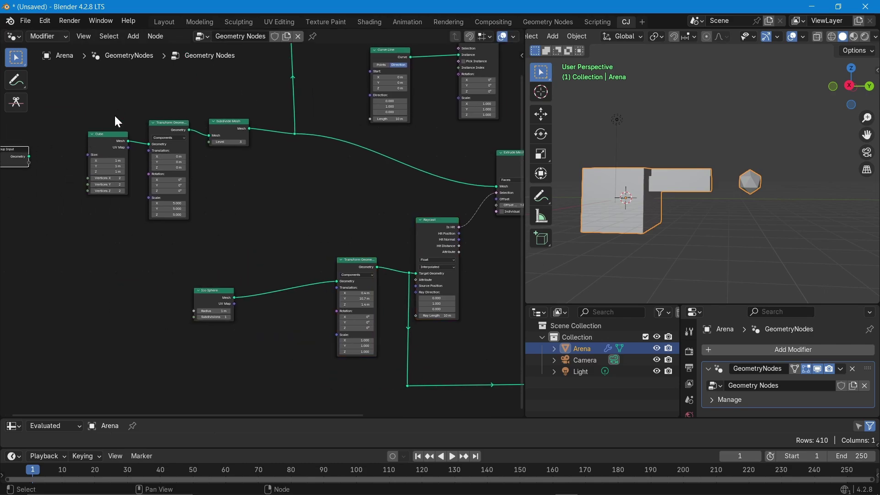
drag(84, 95, 247, 206)
drag(192, 242, 496, 332)
middle_drag(473, 331, 284, 336)
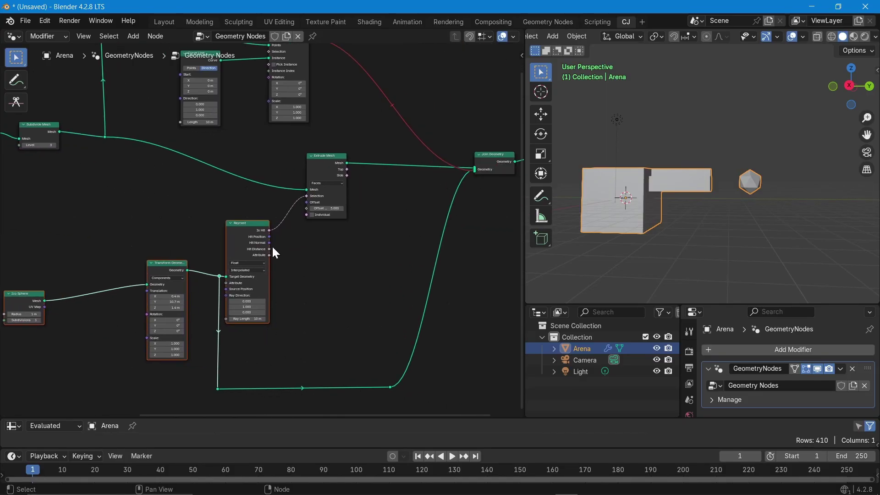
click(254, 224)
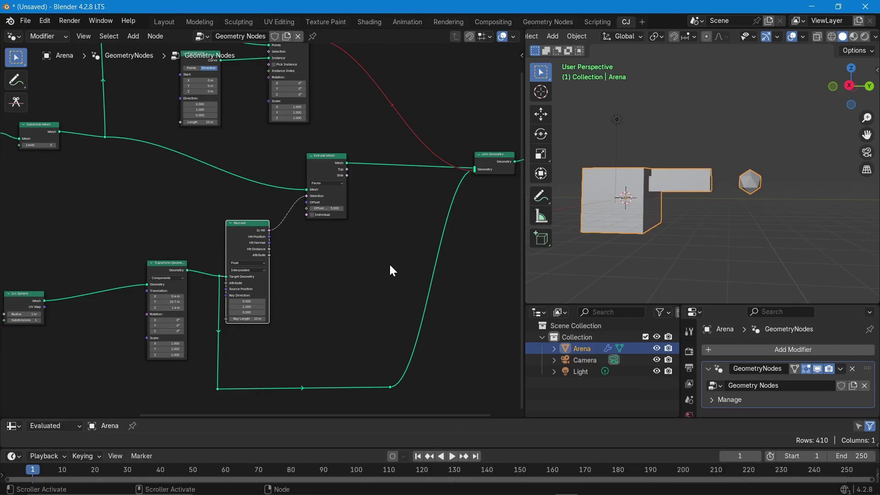
middle_drag(375, 251, 352, 318)
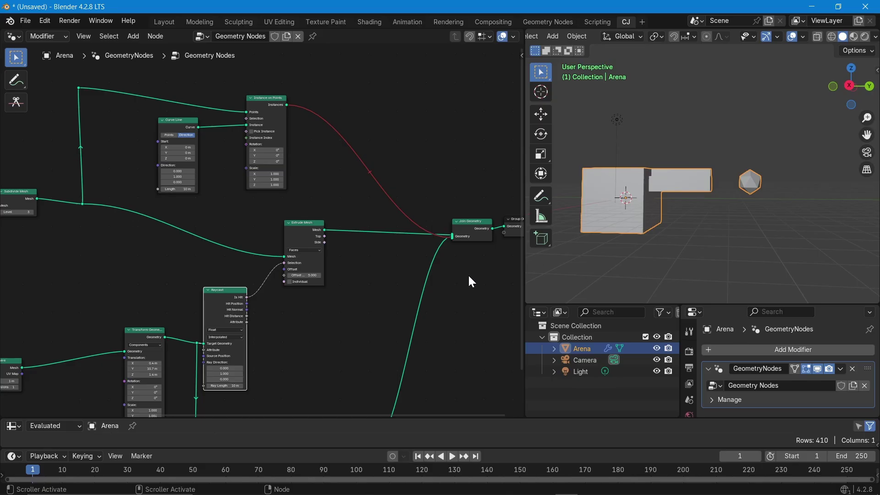
Disconnect the Cube and Ico Sphere nodes from their Transform Geometry nodes and move both, with the Group Input node, out of the way.
mouse_move(693, 250)
middle_down()
mouse_move(715, 255)
mouse_move(694, 250)
middle_up()
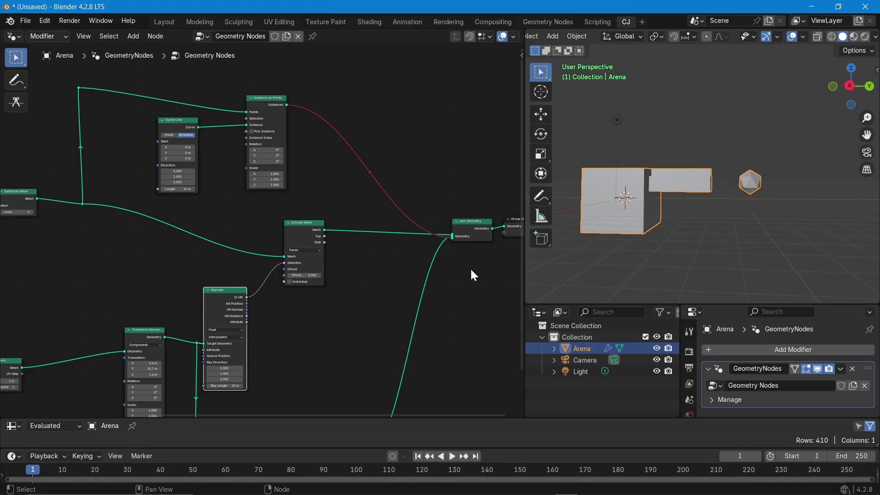
middle_drag(224, 340, 363, 283)
middle_drag(148, 280, 354, 273)
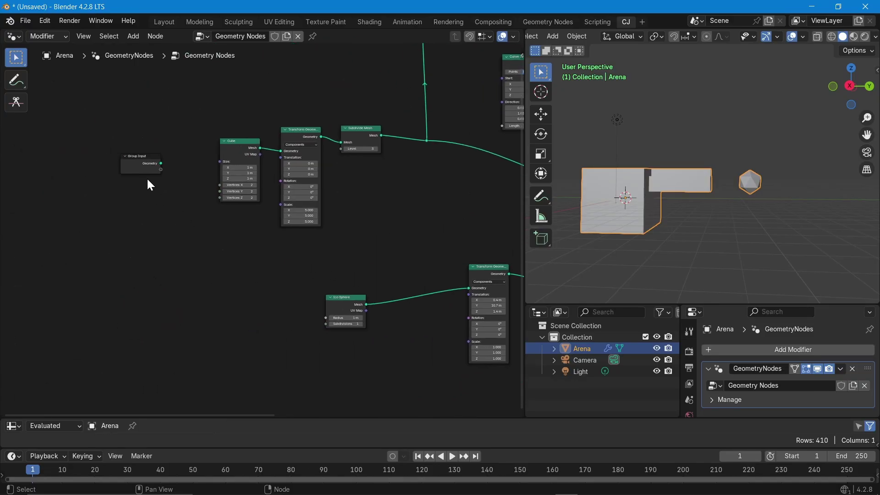
drag(145, 168, 21, 183)
middle_drag(256, 228, 283, 237)
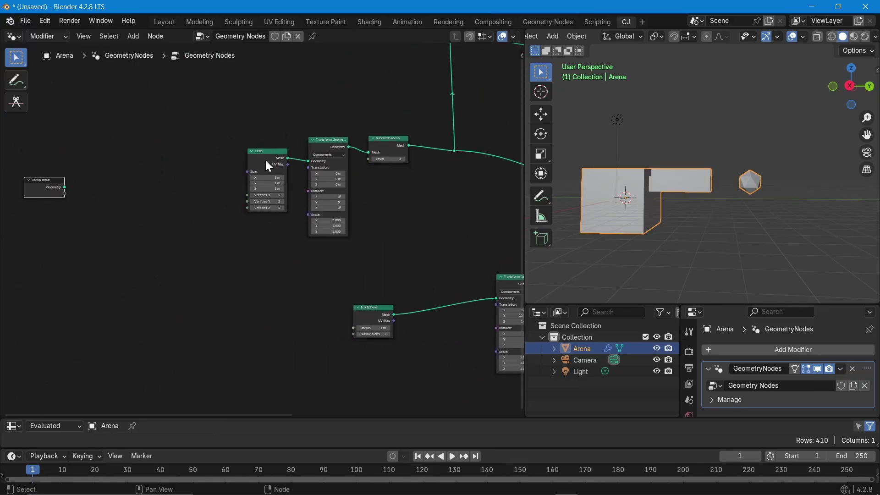
drag(266, 162, 186, 143)
ctrl+right_drag(240, 107, 410, 328)
drag(366, 307, 98, 315)
drag(179, 133, 54, 192)
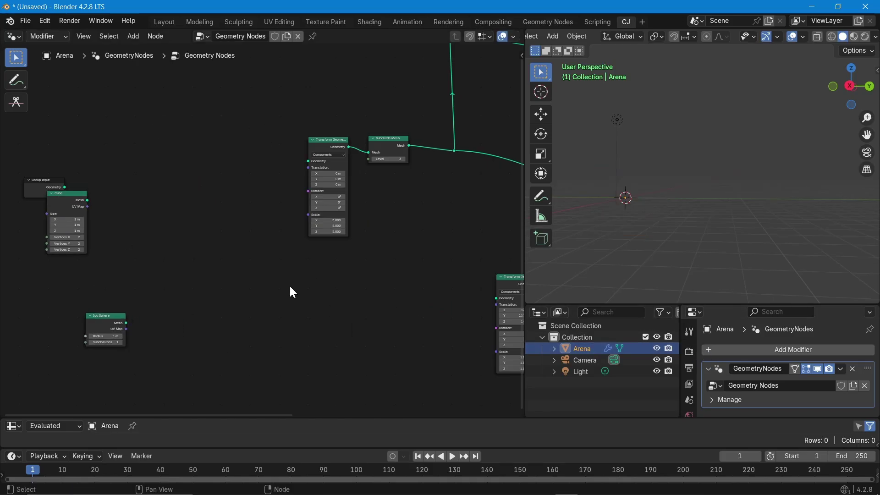
key(shift+a)
text(suza)
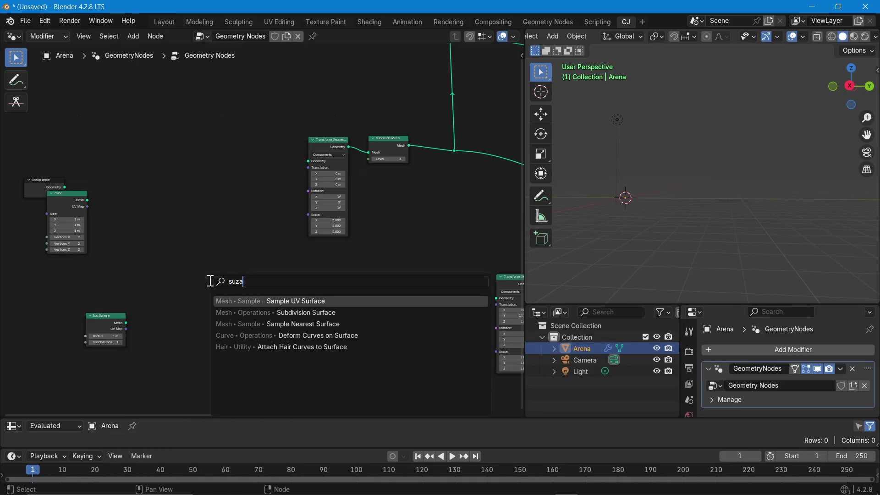
key(BackSpace)
key(BackSpace)
key(BackSpace)
key(BackSpace)
text(monk)
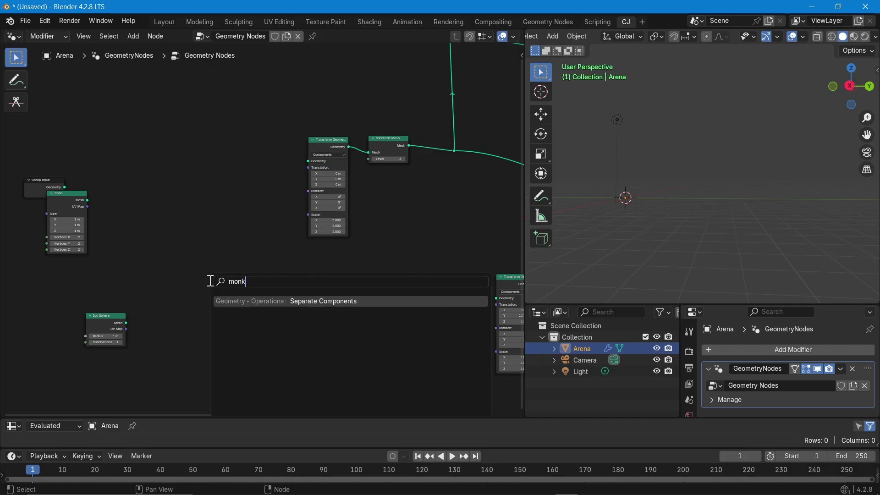
key(BackSpace)
key(BackSpace)
key(BackSpace)
key(BackSpace)
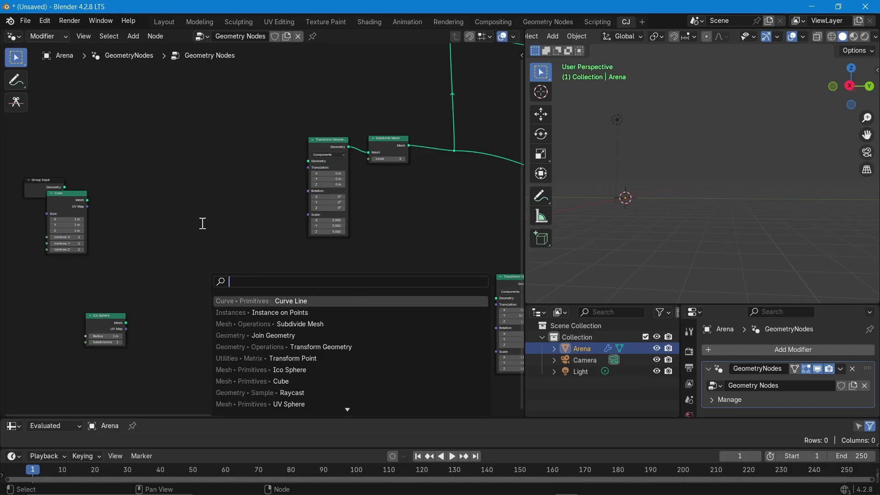
key(Escape)
Add a Monkey mesh object to the scene and reselect the Arena object to bring back its node tree.
click(621, 108)
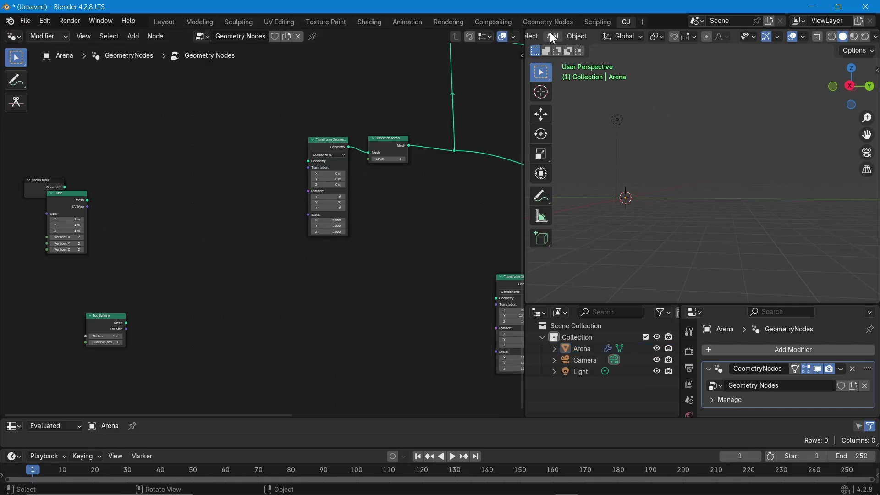
click(550, 33)
mouse_move(578, 37)
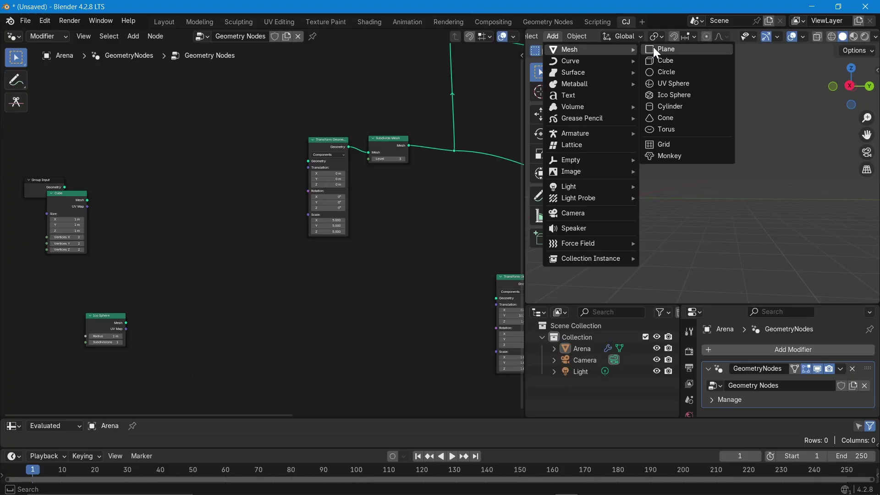
click(672, 153)
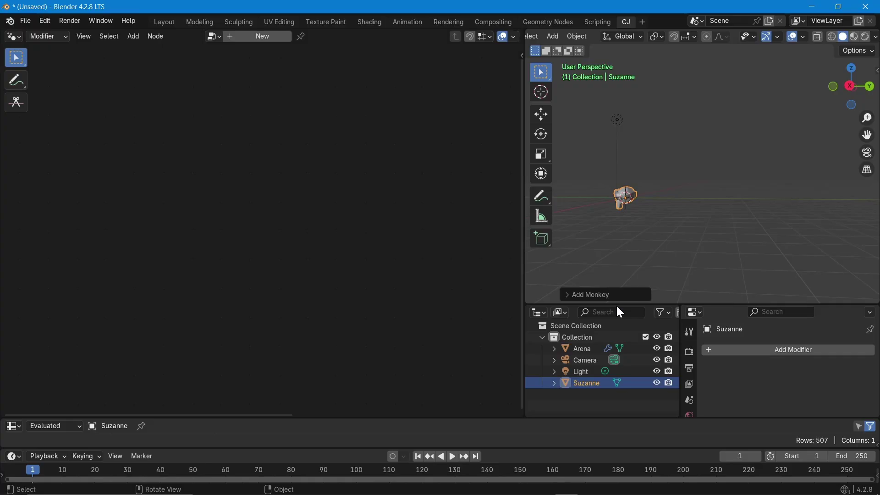
click(591, 349)
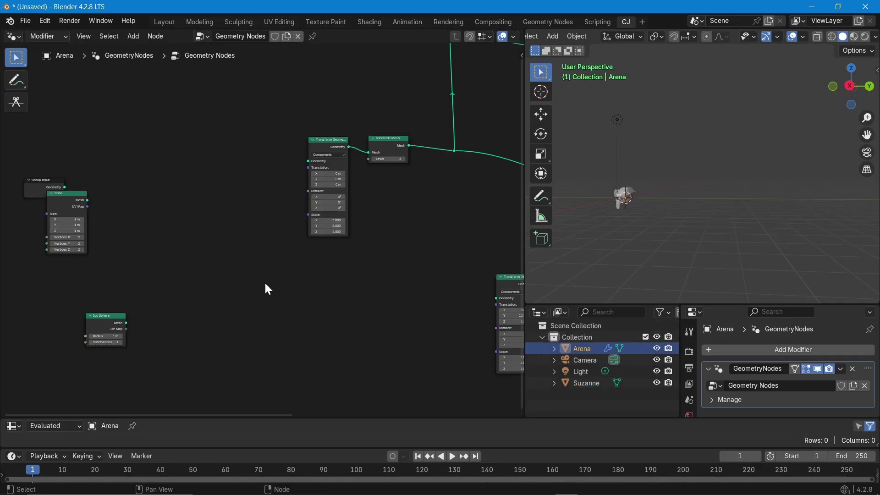
Bring the Suzanne object into the Arena node tree as an Object Info node, placed before the second Transform Geometry node.
middle_drag(143, 267, 275, 275)
middle_drag(349, 267, 49, 202)
scroll(52, 210, down, 1)
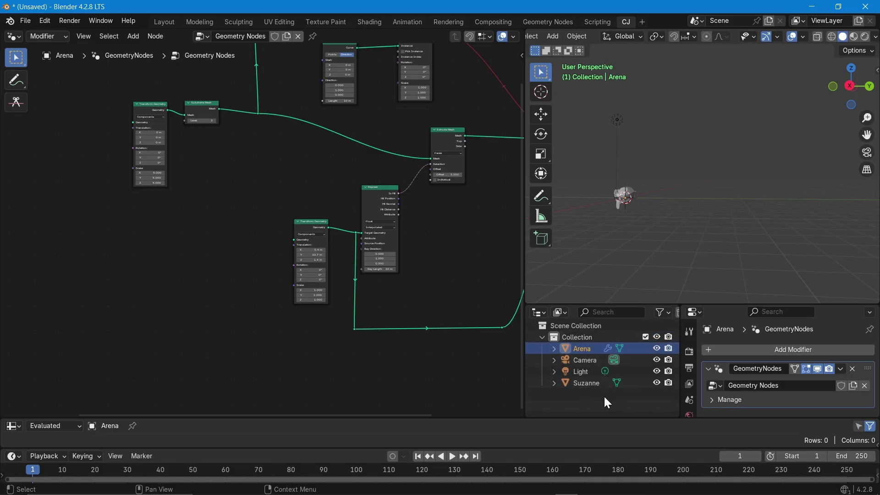
drag(582, 384, 120, 284)
scroll(133, 326, up, 2)
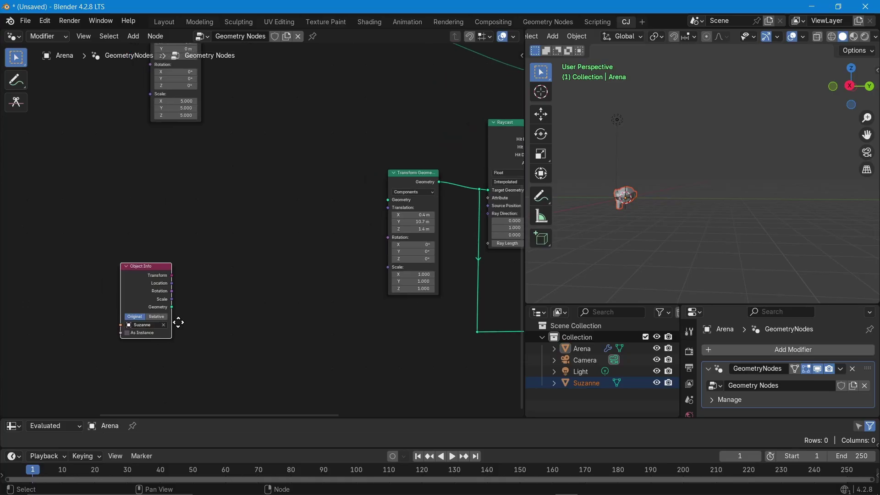
scroll(178, 322, up, 2)
scroll(220, 302, down, 2)
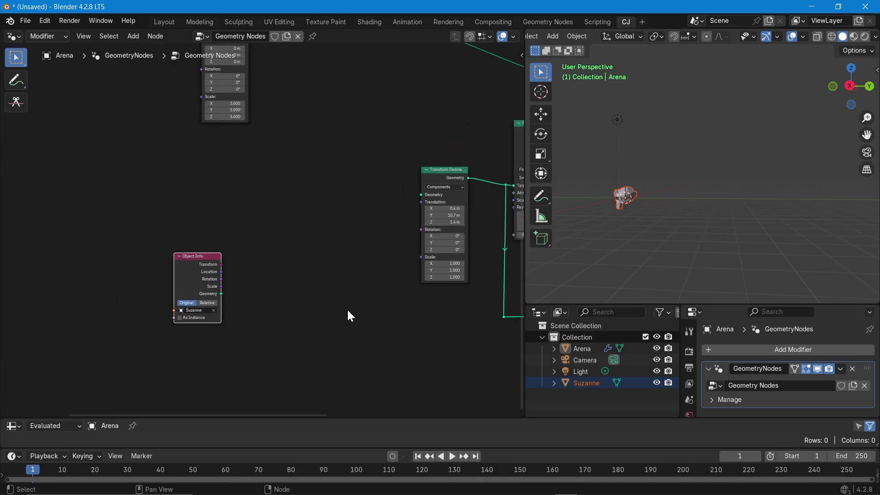
Feed the Object Info node's Geometry, set to Relative, into the Raycast branch's Transform Geometry node and hide the original Suzanne object.
drag(192, 255, 187, 210)
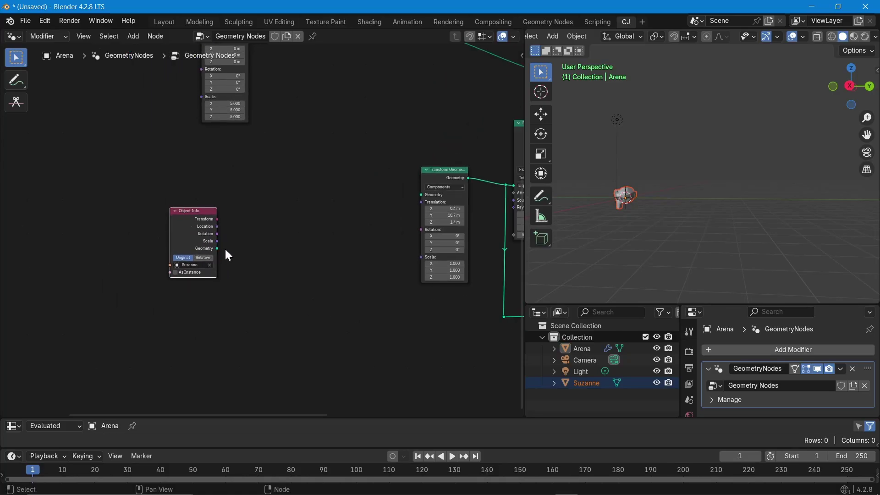
drag(218, 249, 423, 196)
middle_drag(654, 209, 664, 186)
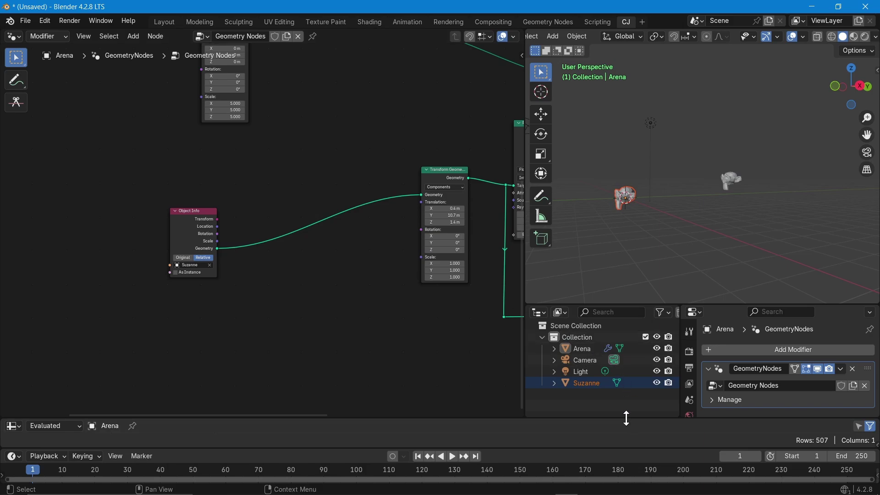
click(656, 383)
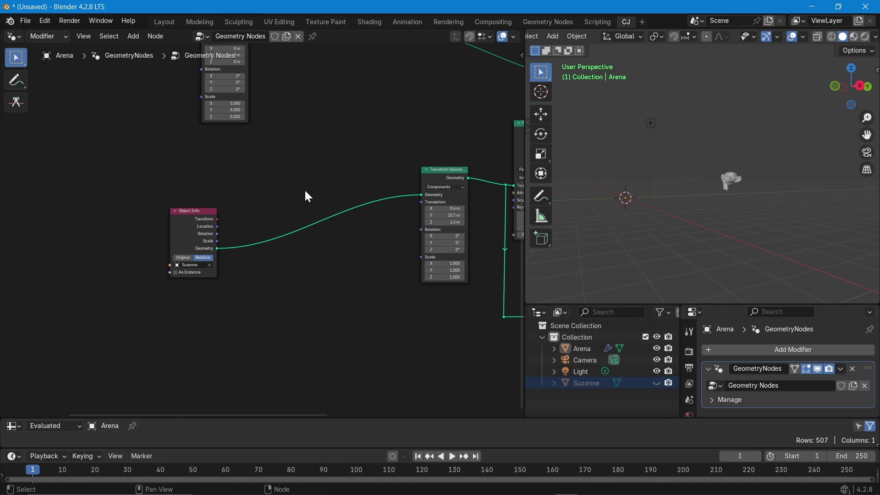
Add a UV Sphere node and connect its Mesh to the Transform Geometry node that precedes Subdivide Mesh.
middle_drag(308, 197, 346, 364)
scroll(257, 268, down, 2)
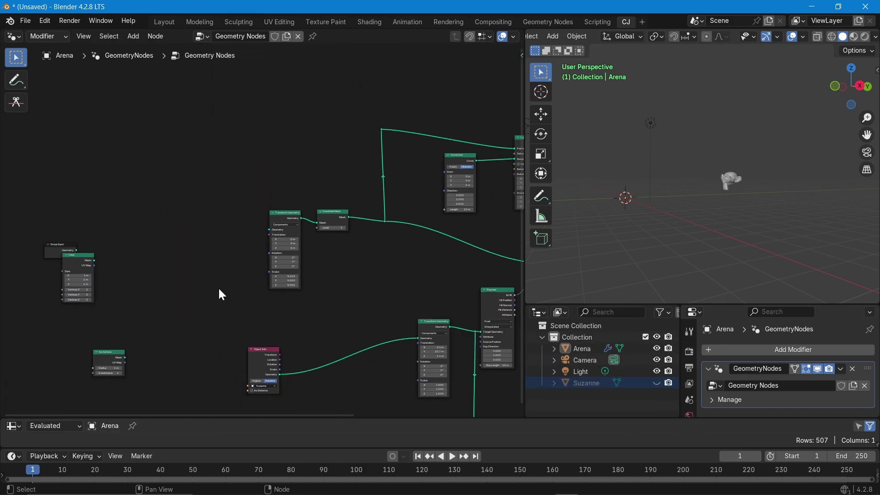
drag(116, 368, 38, 355)
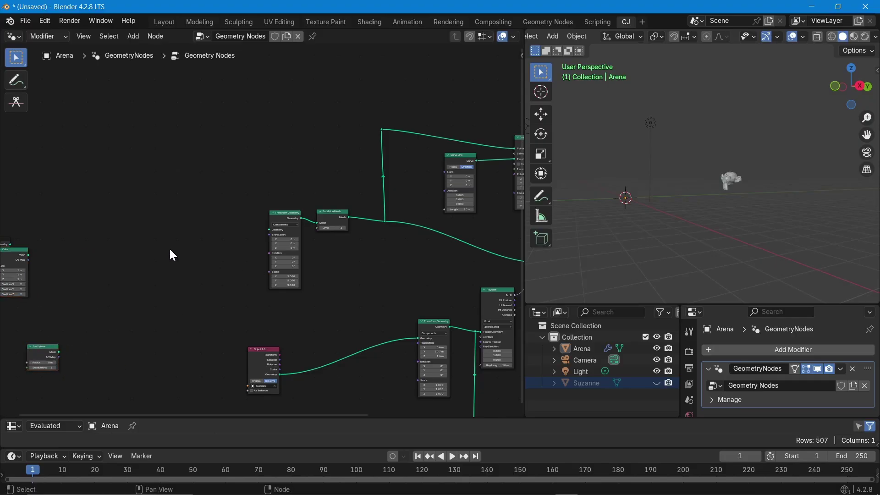
key(shift+a)
text(uv s)
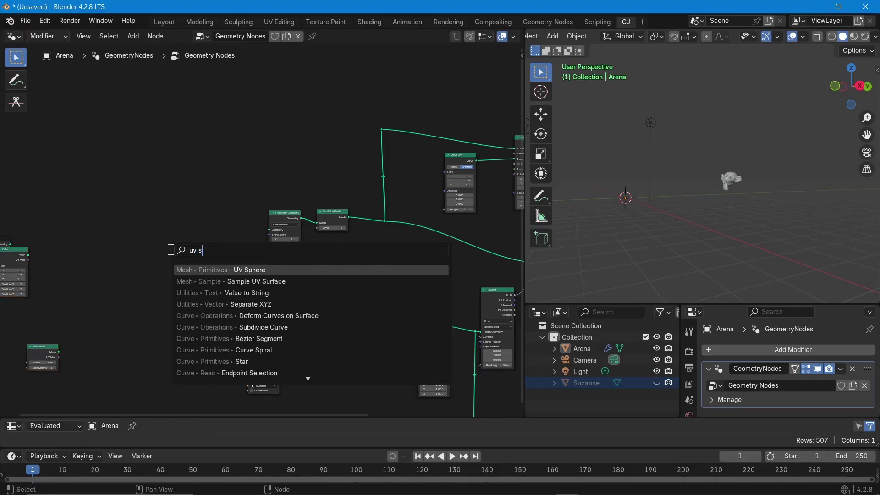
click(252, 269)
click(150, 226)
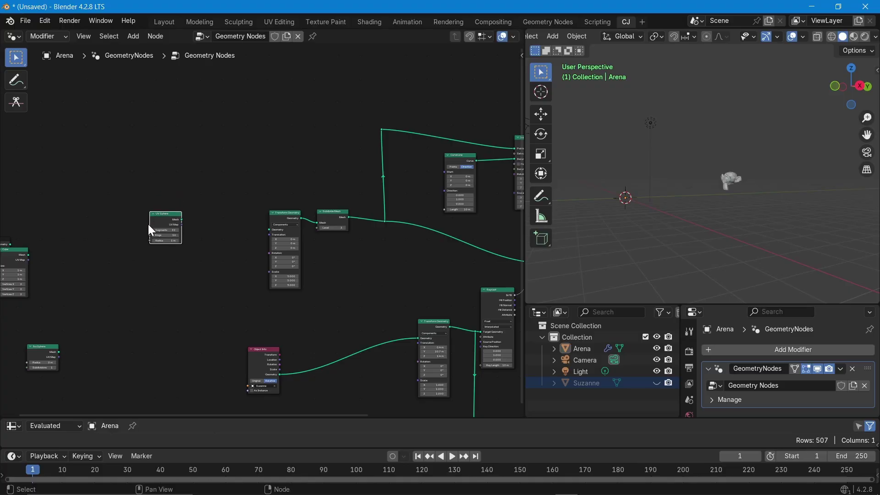
scroll(261, 232, up, 2)
drag(144, 213, 262, 233)
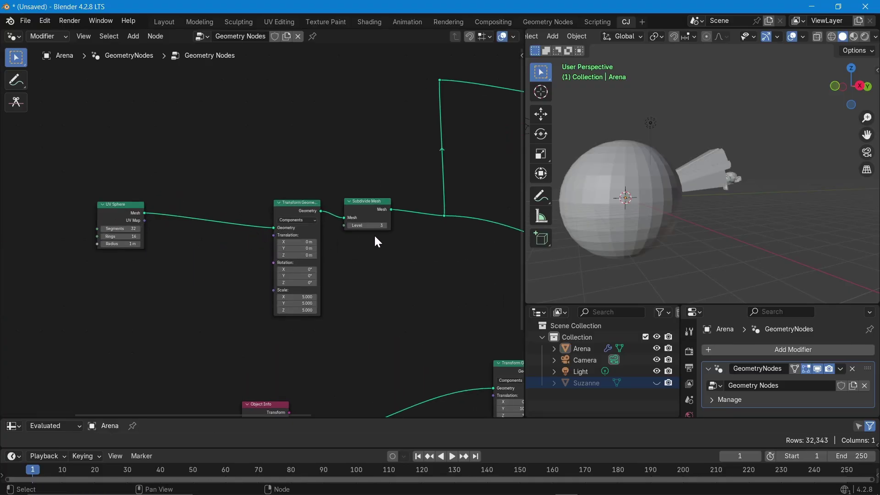
Examine the sphere's extruded faces facing the monkey from several angles and review the UV Sphere and Transform Geometry values.
middle_drag(554, 216, 848, 212)
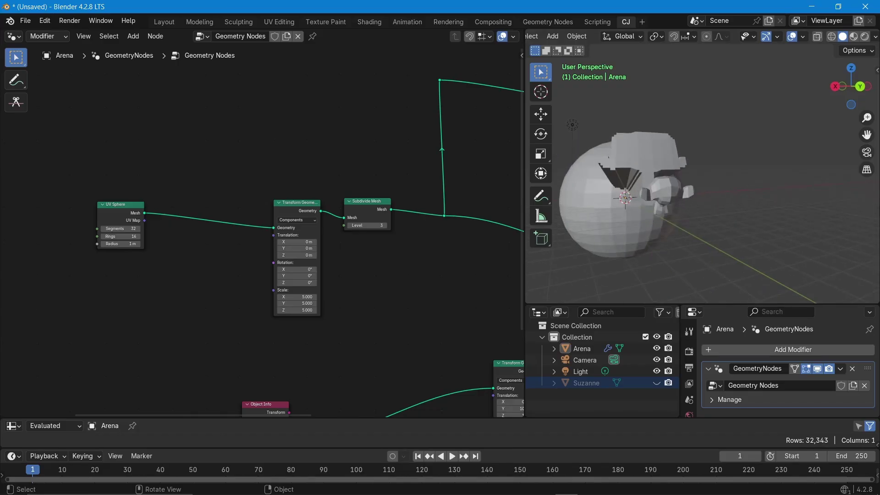
middle_drag(638, 165, 734, 232)
middle_drag(293, 257, 170, 152)
scroll(193, 209, up, 4)
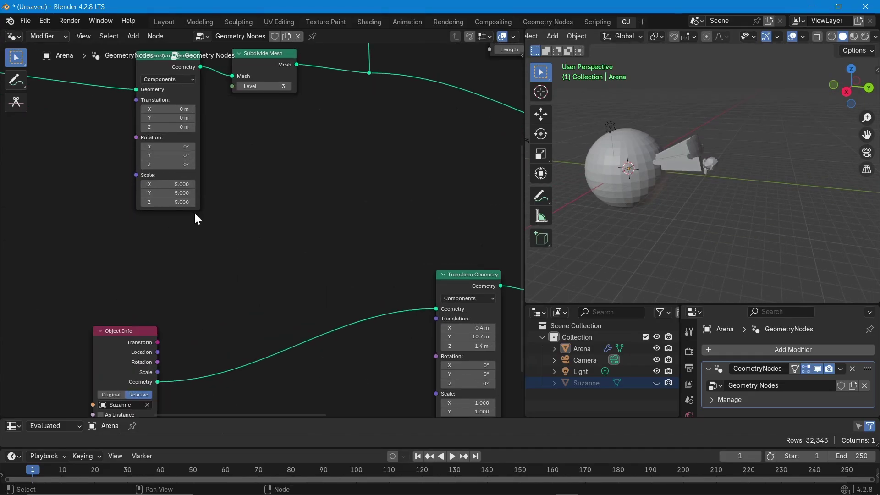
scroll(195, 211, down, 3)
scroll(194, 210, down, 3)
middle_drag(195, 210, 347, 216)
scroll(164, 87, up, 4)
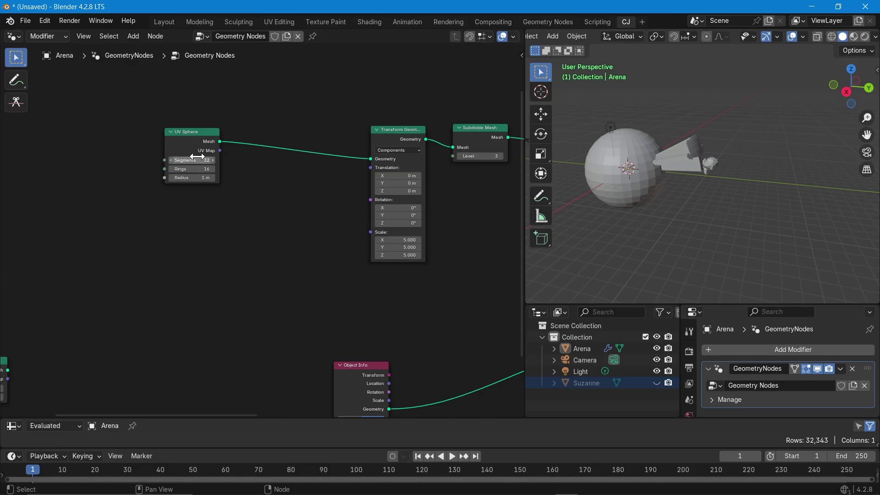
middle_drag(394, 190, 273, 179)
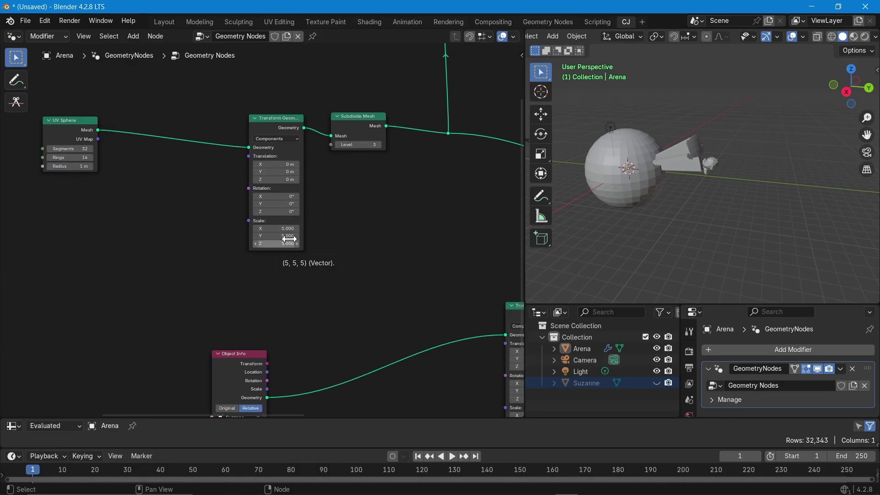
Set the Subdivide Mesh level to 2.
middle_drag(366, 200, 230, 184)
click(200, 130)
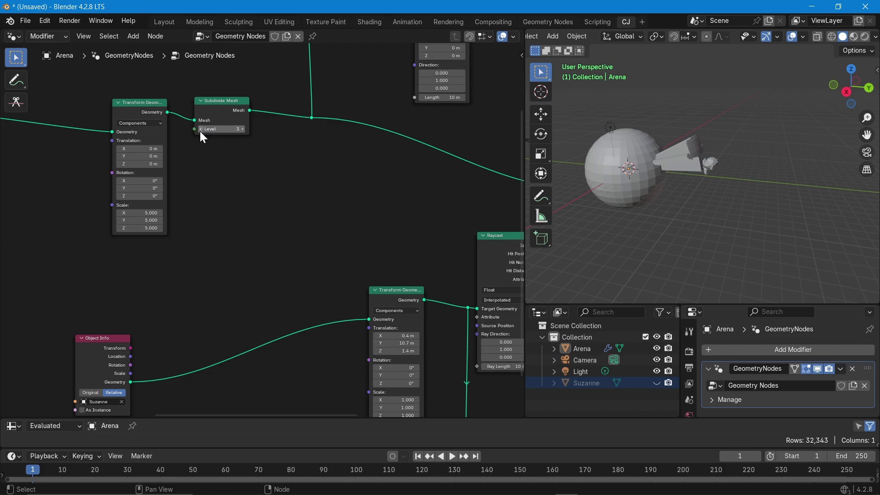
middle_drag(330, 174, 215, 198)
scroll(91, 175, up, 2)
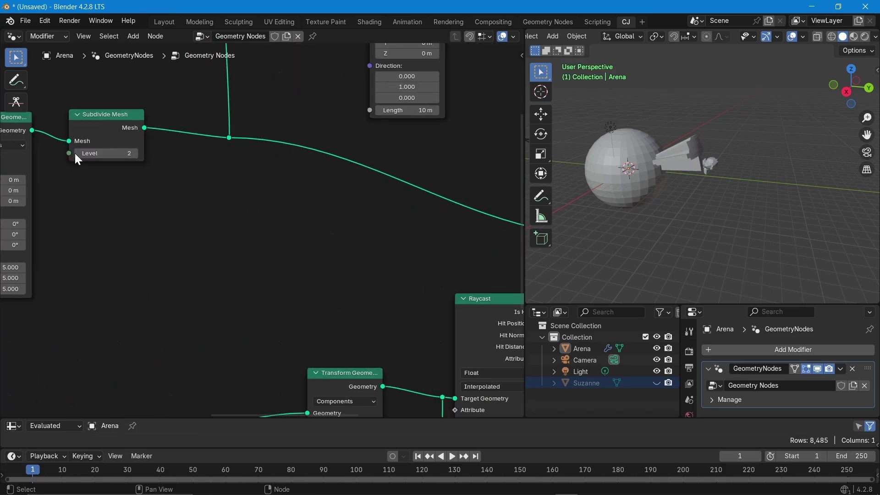
Unmute the link from Instance on Points to Join Geometry to inspect the curve lines around the sphere, and mute it again.
middle_drag(365, 198, 221, 213)
scroll(165, 190, down, 3)
scroll(369, 205, down, 2)
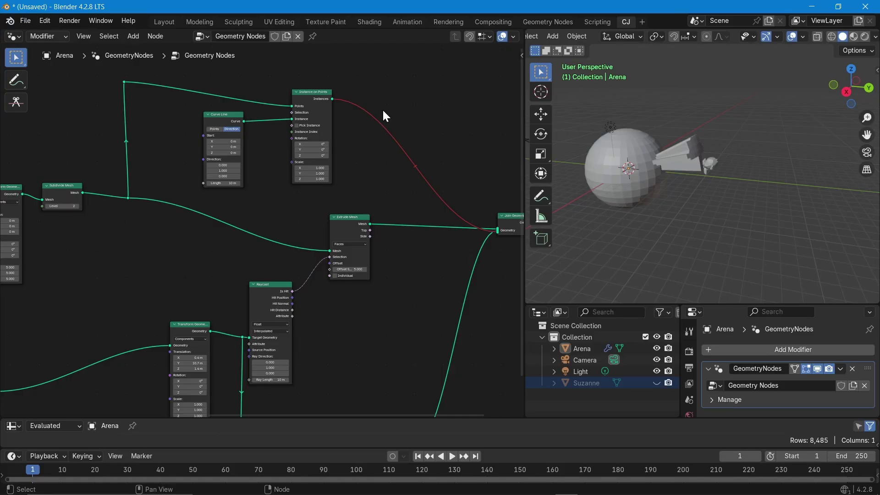
mouse_move(395, 94)
ctrl+alt+right_down()
mouse_move(378, 176)
mouse_move(380, 169)
ctrl+alt+right_up()
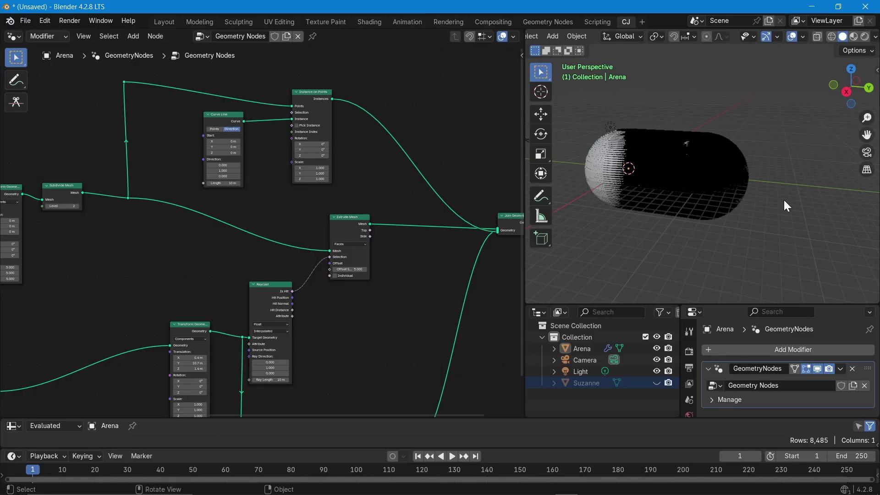
middle_drag(686, 196, 663, 164)
mouse_move(428, 114)
ctrl+alt+right_down()
mouse_move(385, 186)
mouse_move(389, 194)
ctrl+alt+right_up()
middle_drag(398, 232, 405, 135)
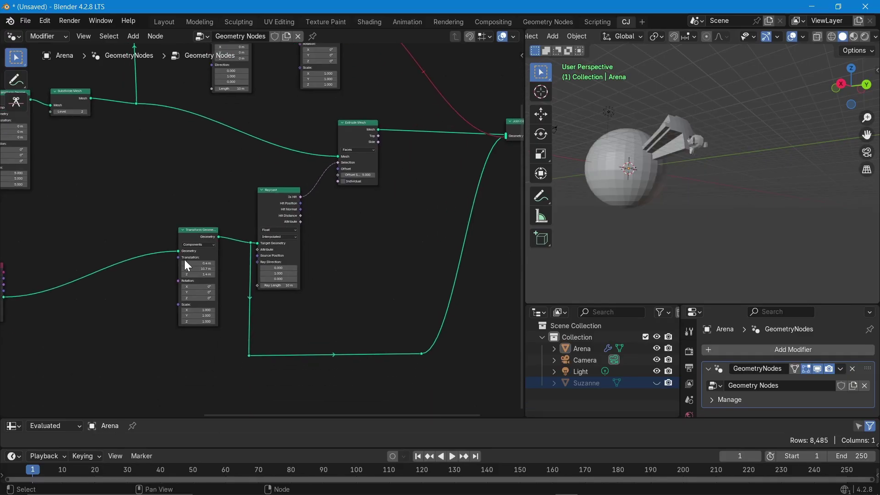
Examine the extruded faces beside the monkey up close and follow the Object Info branch through Transform Geometry to Raycast.
middle_drag(184, 260, 358, 251)
scroll(250, 227, down, 2)
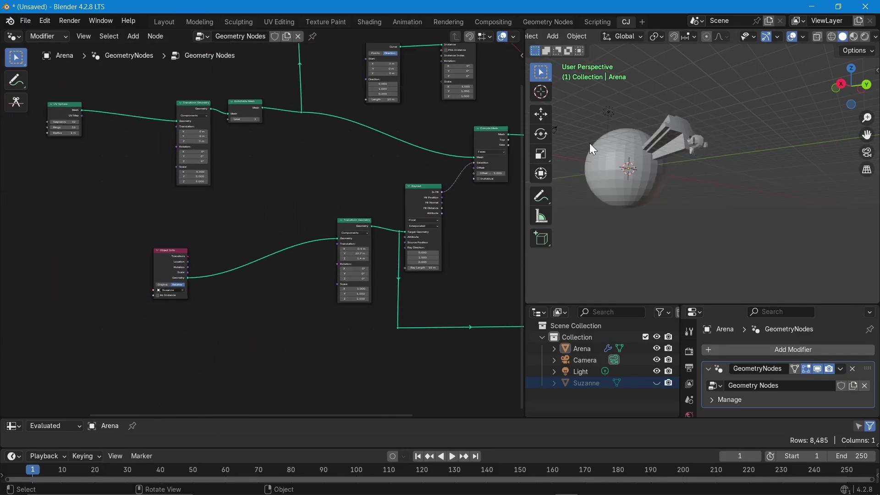
middle_drag(651, 163, 711, 161)
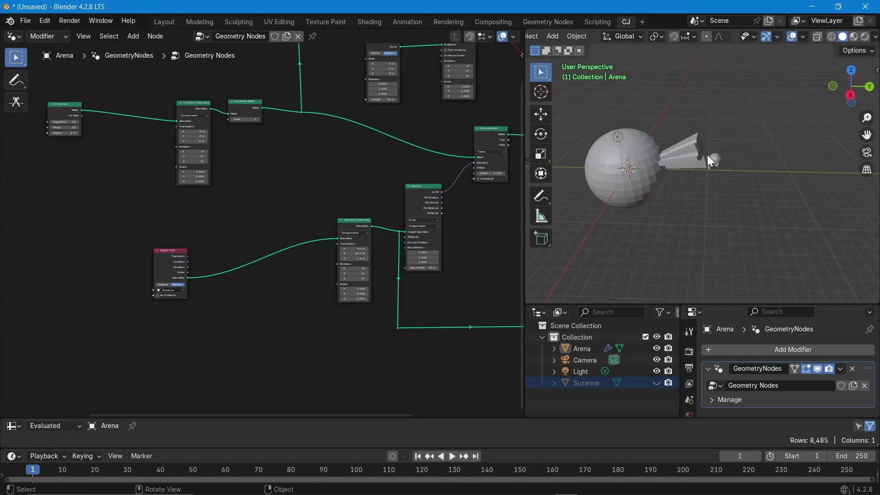
scroll(714, 162, up, 4)
scroll(179, 273, up, 4)
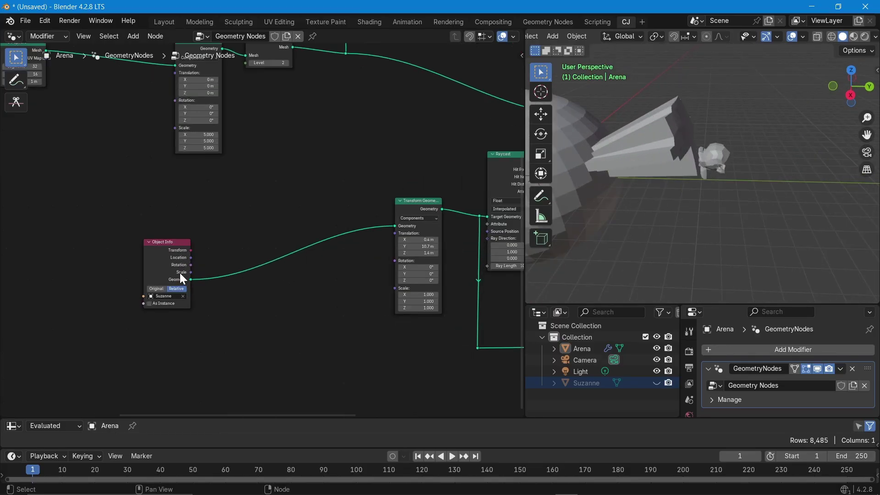
middle_drag(175, 306, 197, 290)
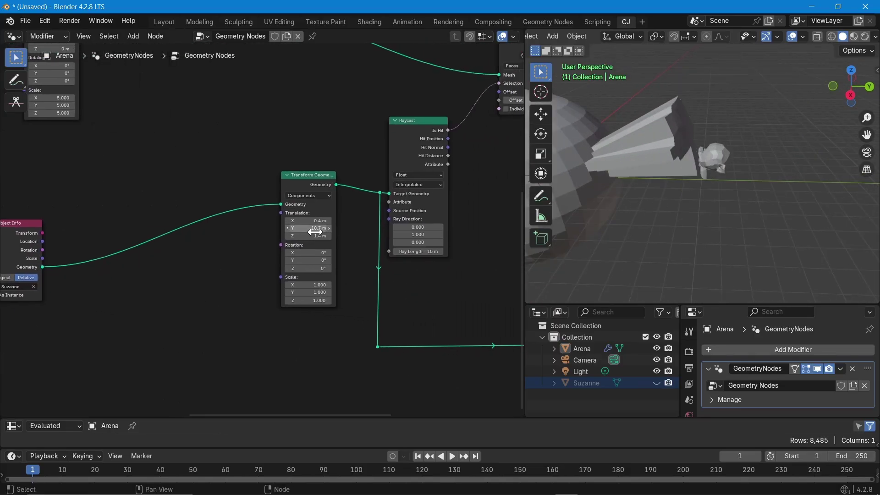
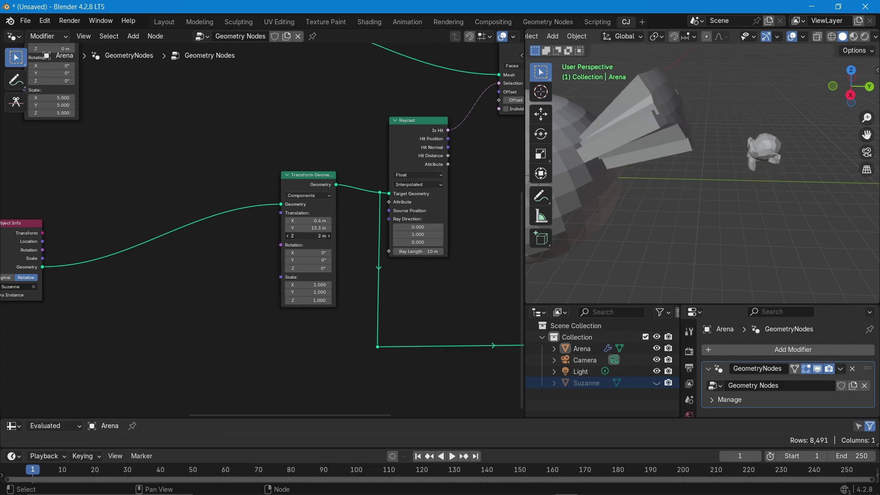
Set the monkey's Transform Geometry Z translation to 0.6 m and the Extrude Mesh offset scale to 0.700.
middle_drag(706, 229, 670, 218)
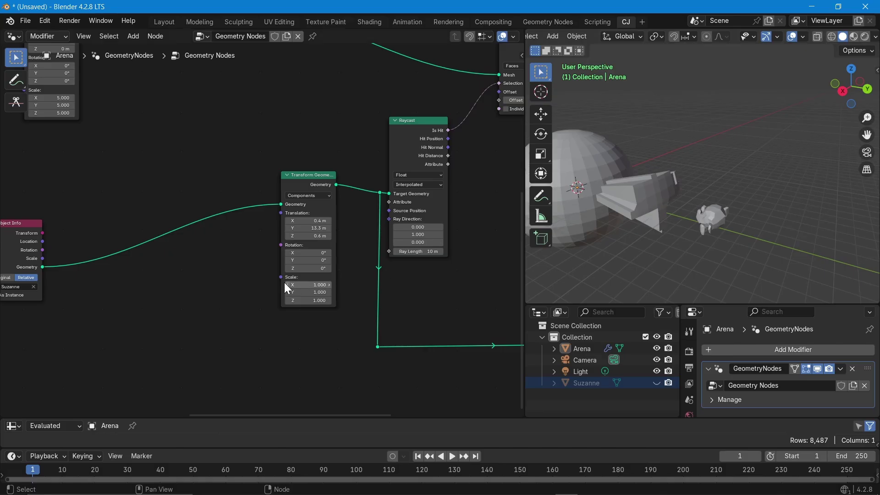
middle_drag(398, 297, 253, 374)
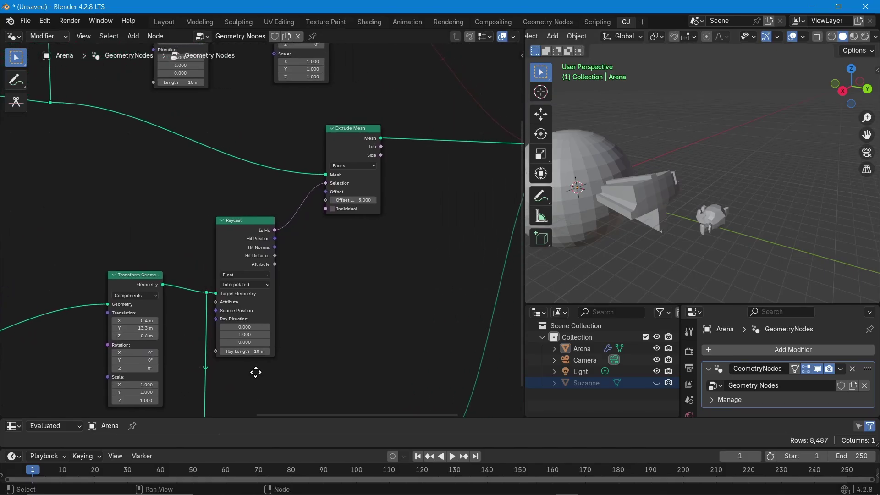
drag(365, 200, 321, 201)
middle_drag(673, 231, 695, 190)
middle_drag(145, 243, 223, 404)
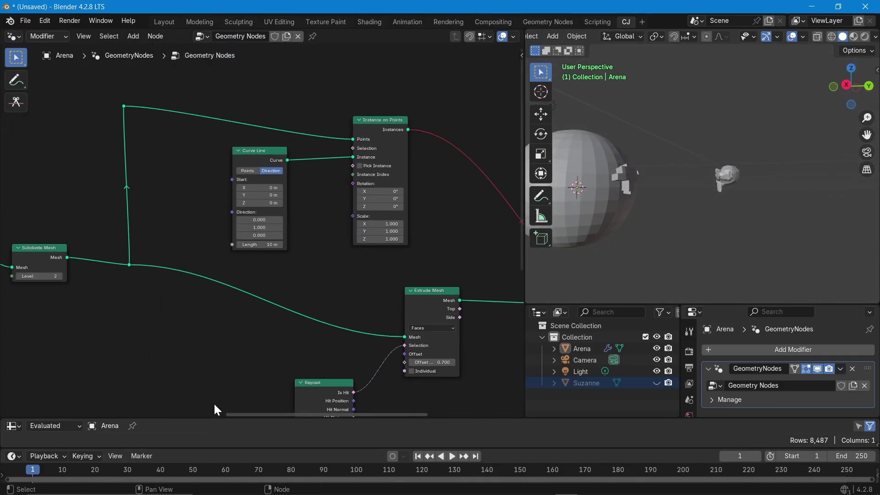
Set the Subdivide Mesh level to 4 and inspect the extruded faces on the sphere.
middle_drag(51, 270, 154, 235)
click(161, 240)
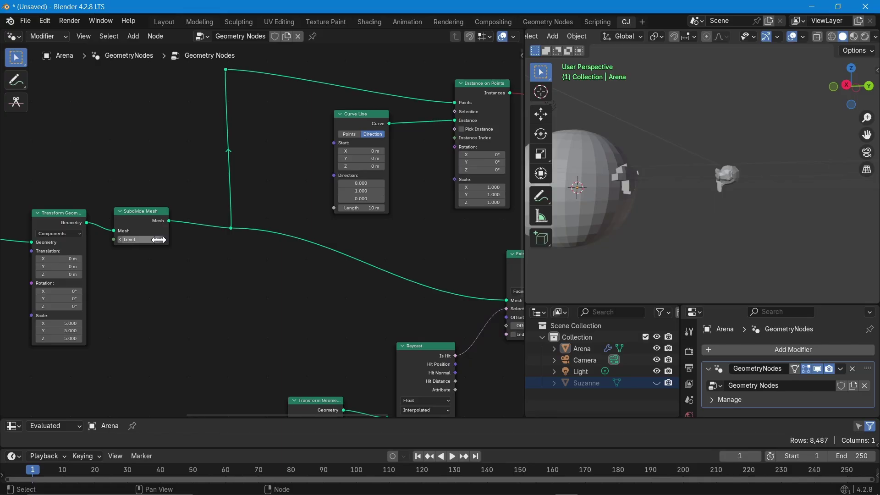
middle_drag(596, 220, 578, 184)
scroll(578, 185, up, 4)
middle_drag(631, 194, 683, 248)
scroll(683, 170, down, 3)
scroll(589, 229, up, 3)
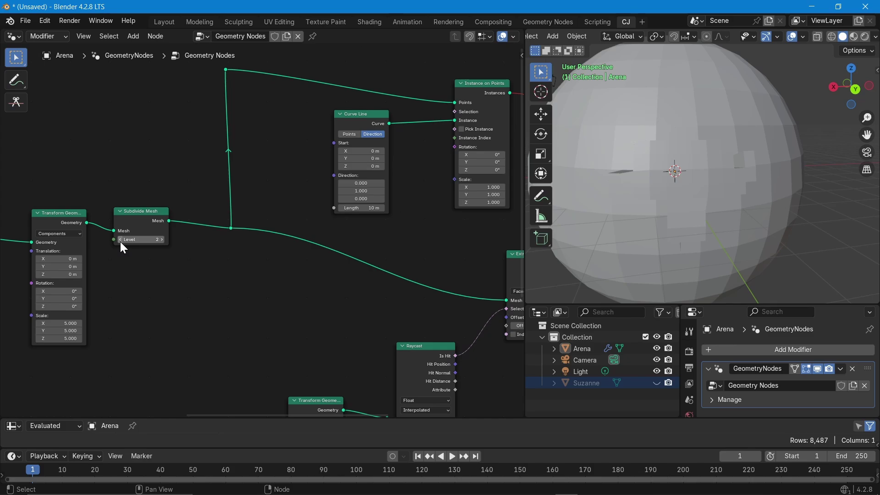
click(160, 241)
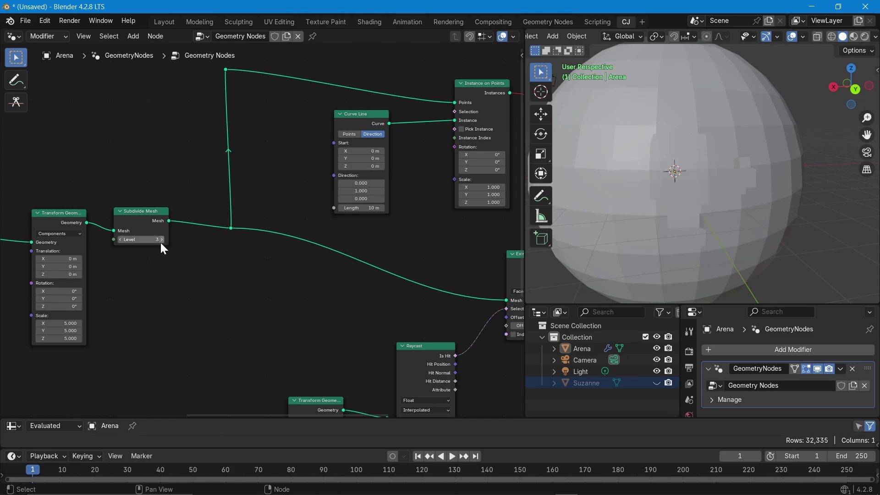
click(160, 241)
middle_drag(596, 252, 672, 225)
scroll(672, 225, down, 5)
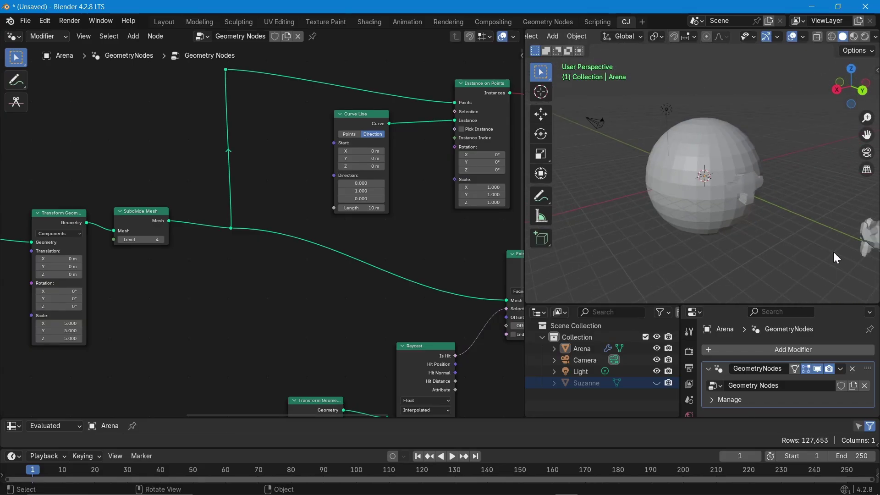
Examine the Object Info branch through Transform Geometry and Raycast to the Extrude Mesh selection.
middle_drag(389, 116, 314, 290)
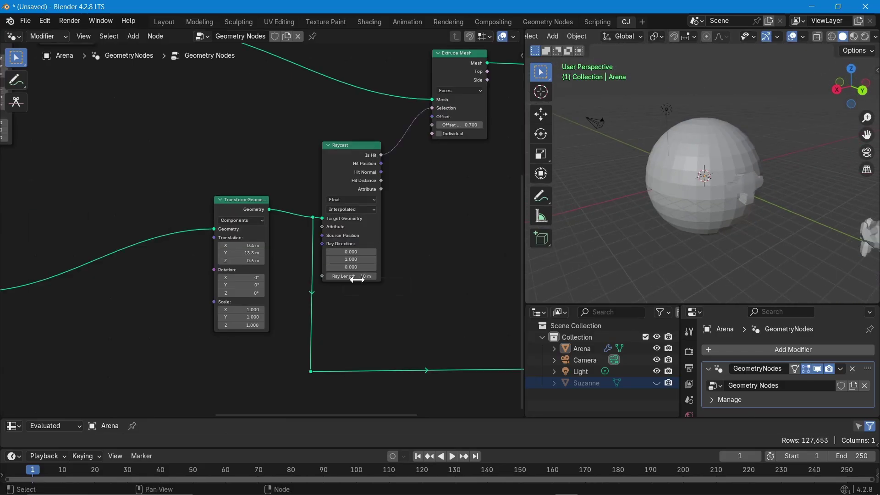
scroll(188, 160, down, 2)
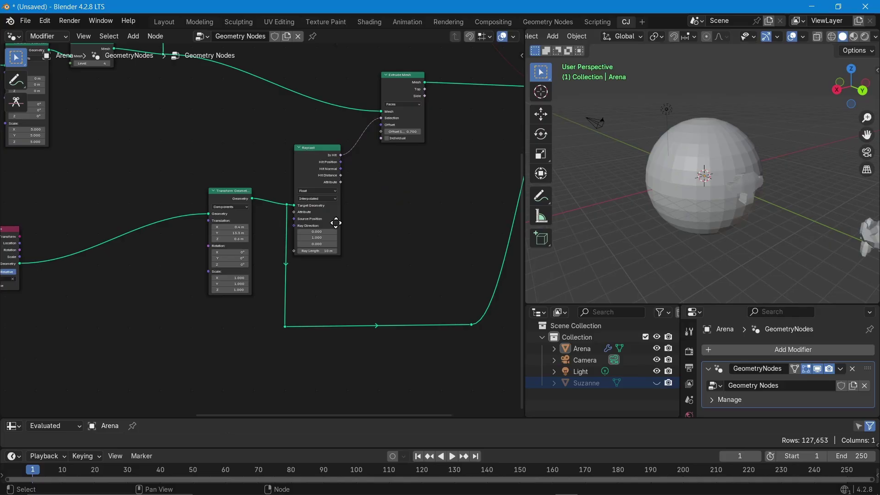
middle_drag(334, 222, 218, 300)
middle_drag(304, 234, 421, 238)
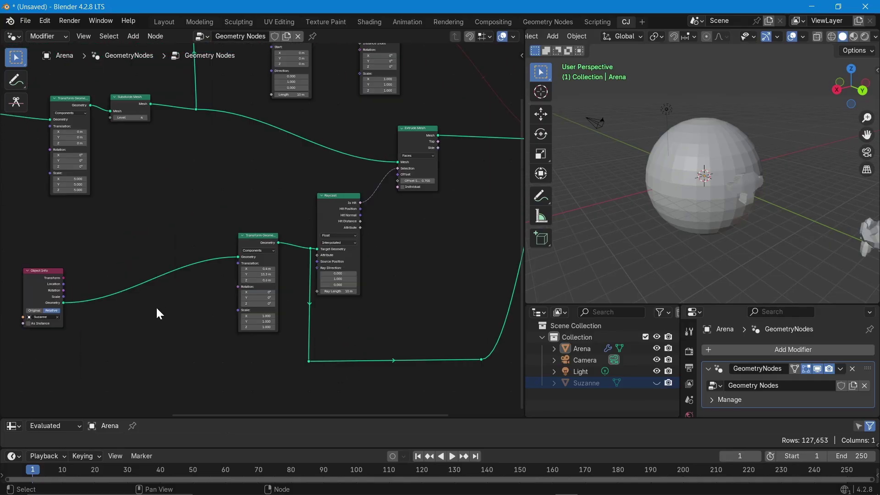
middle_drag(157, 308, 323, 311)
scroll(472, 276, up, 6)
middle_drag(487, 276, 318, 253)
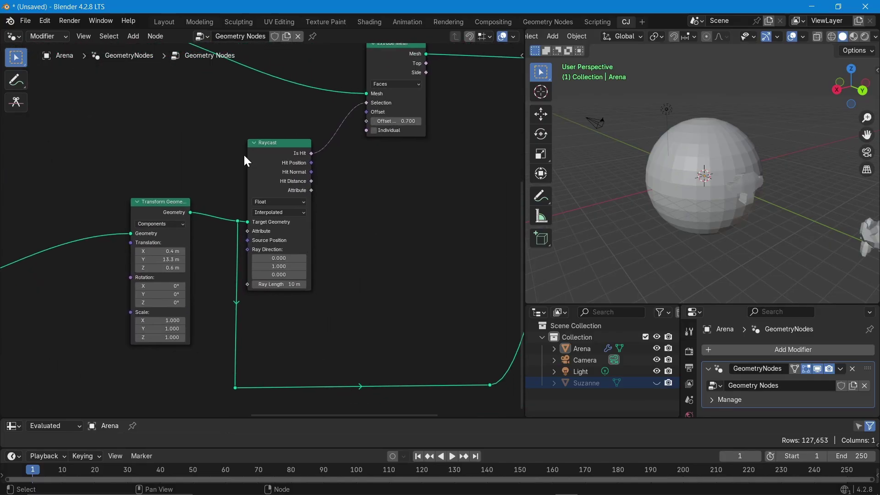
middle_drag(166, 135, 115, 252)
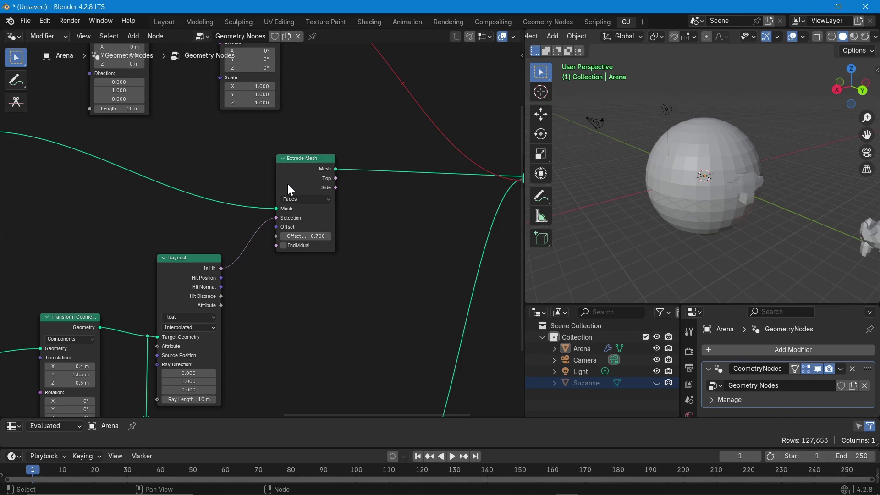
Dissolve the Extrude Mesh node, keeping the subdivided sphere linked directly to Join Geometry.
middle_drag(287, 184, 292, 215)
drag(327, 163, 307, 300)
drag(302, 202, 304, 202)
key(ctrl+x)
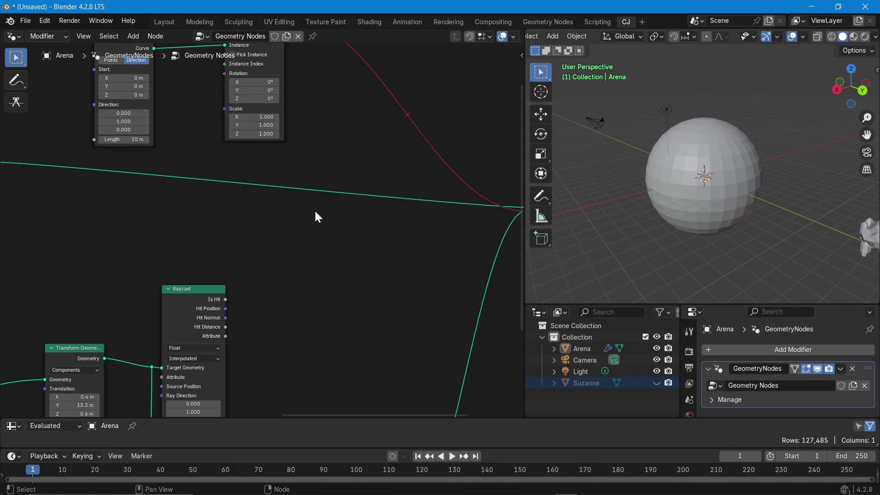
Insert a Delete Geometry node on the sphere's link to Join Geometry and connect Raycast's Is Hit to its Selection.
key(shift+a)
text(dele)
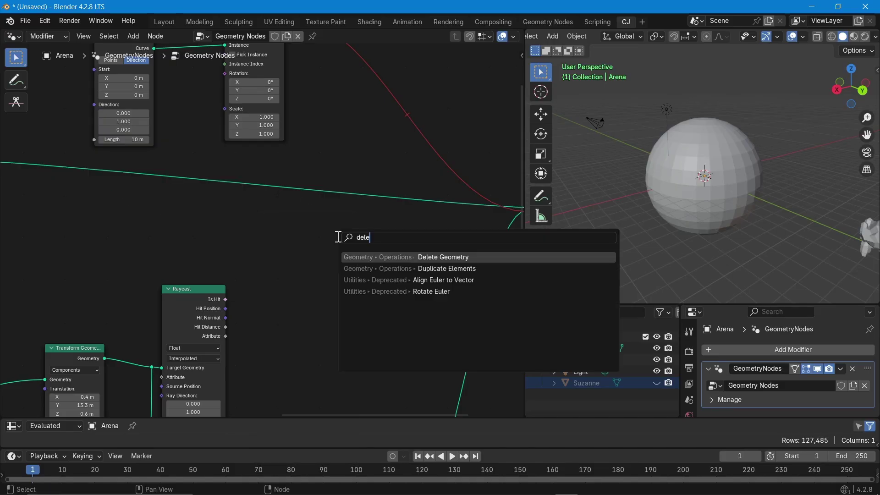
key(Return)
click(292, 182)
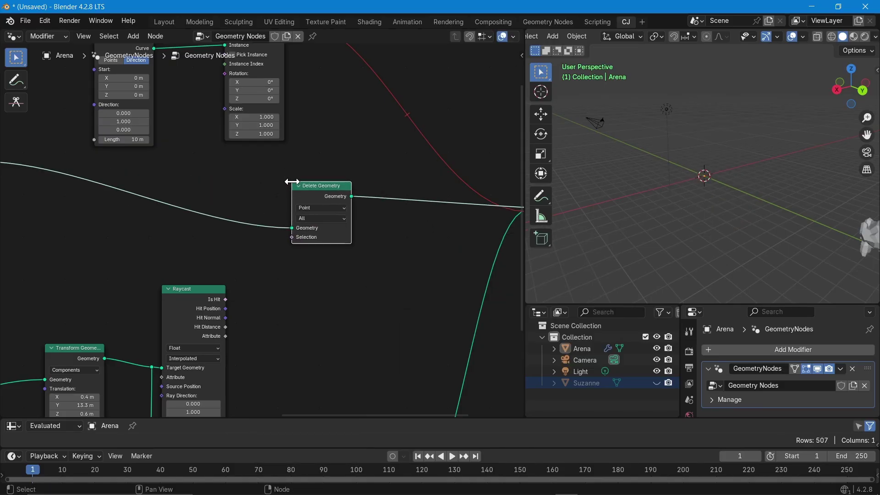
drag(225, 299, 292, 237)
middle_drag(707, 214, 636, 196)
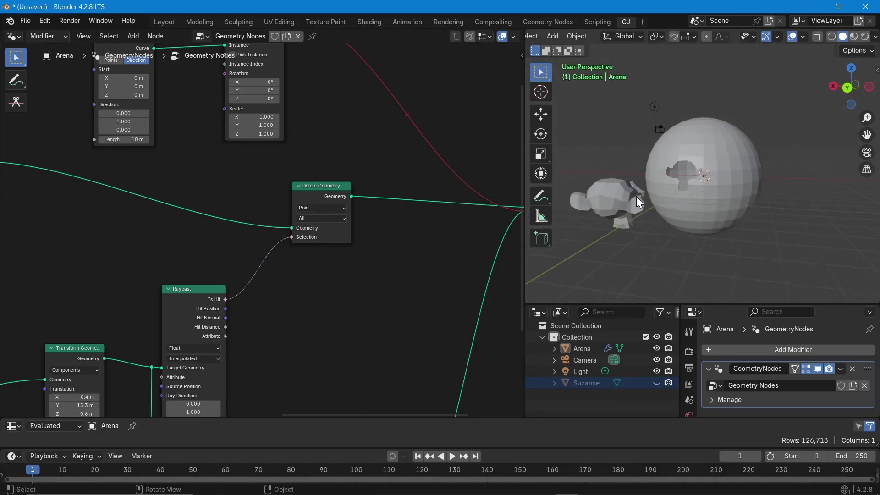
shift+scroll(275, 167, down, 8)
scroll(137, 273, up, 2)
Set the Raycast node's Ray Length to 19.2 m and inspect the hole on the sphere's far side.
click(213, 253)
text(100)
key(Return)
middle_drag(579, 230, 811, 249)
scroll(418, 254, down, 4)
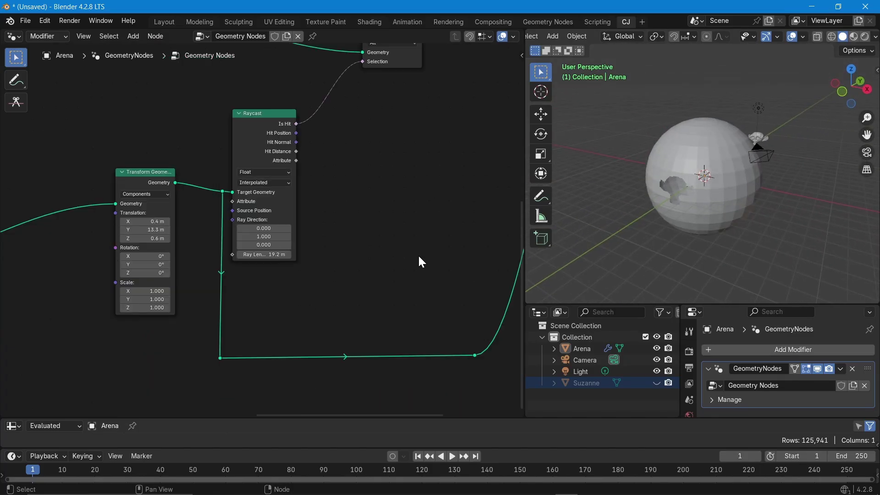
scroll(422, 263, up, 2)
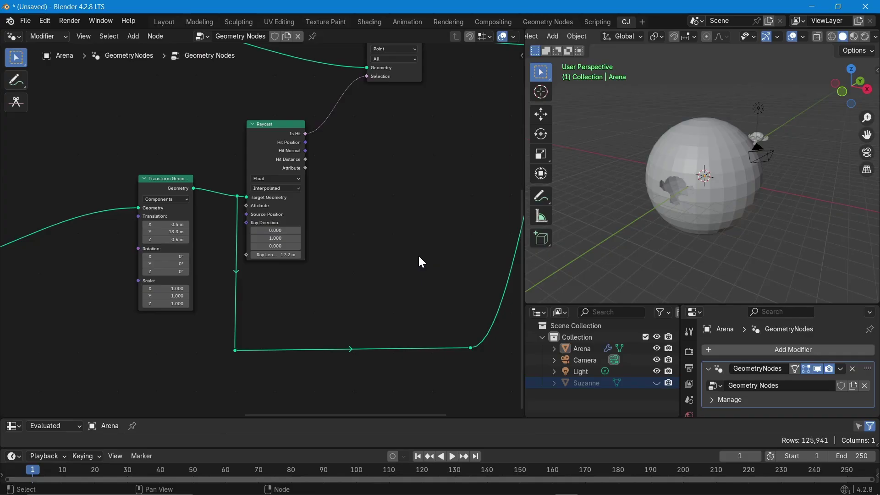
scroll(386, 239, down, 2)
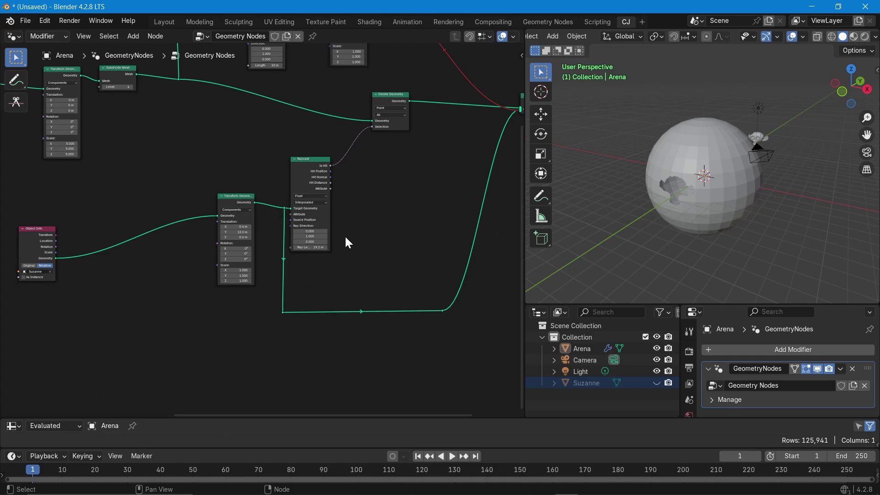
Delete the Curve Line and Instance on Points nodes together with their muted link to Join Geometry.
middle_drag(284, 194, 270, 285)
scroll(270, 286, up, 2)
click(299, 271)
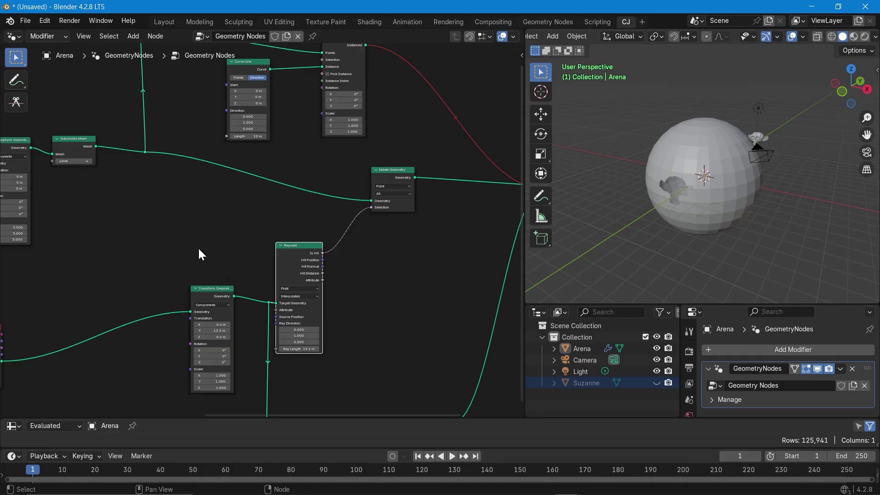
middle_drag(363, 303, 412, 213)
scroll(412, 218, down, 4)
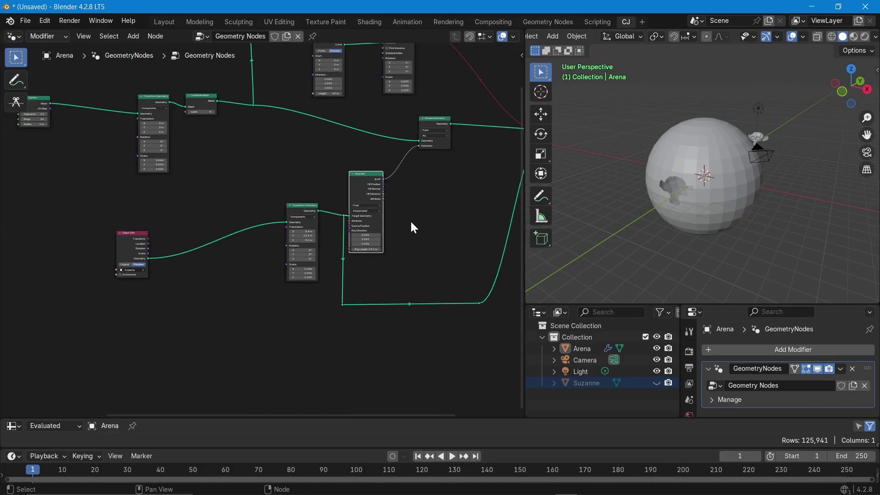
drag(60, 83, 300, 177)
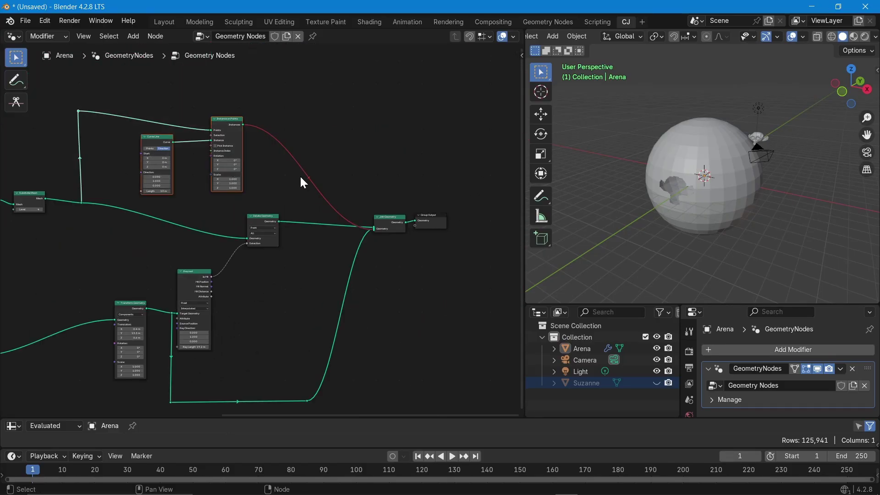
key(x)
Join the UV Sphere, Transform Geometry and Subdivide Mesh nodes in a new frame labelled "Source".
ctrl+scroll(173, 157, left, 5)
drag(125, 102, 372, 227)
key(ctrl+j)
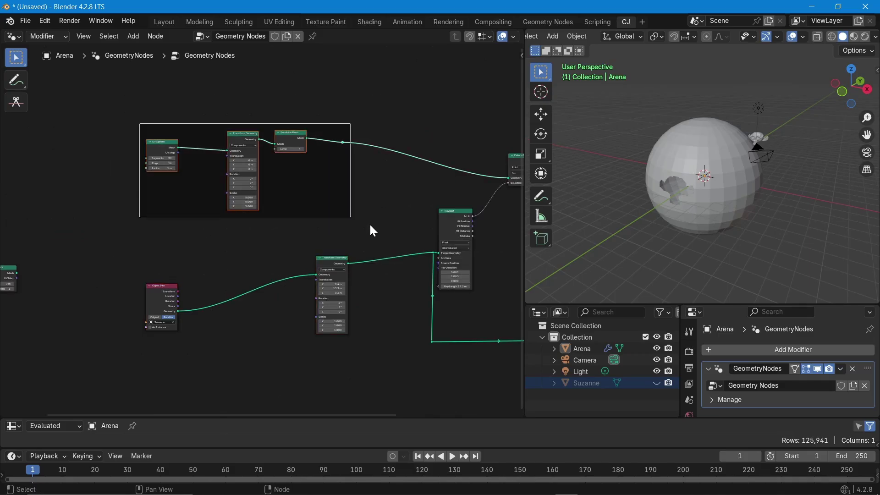
right_click(178, 216)
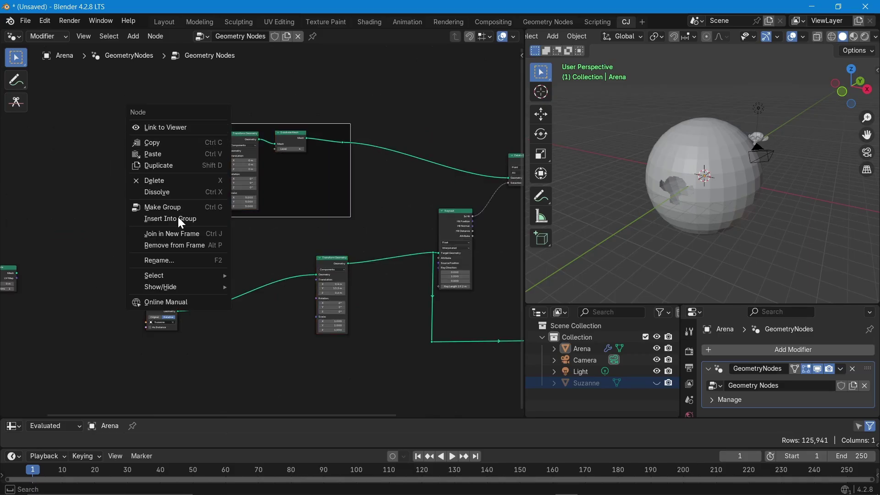
click(183, 261)
text(Source)
key(Return)
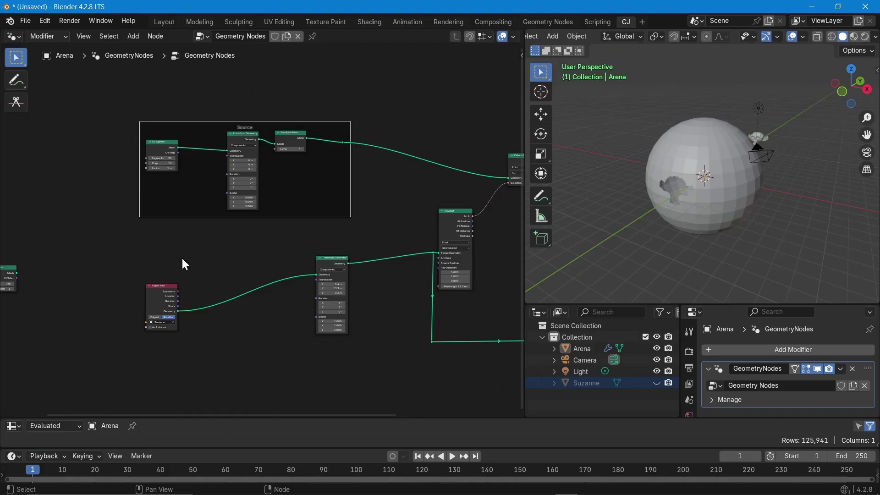
Move Object Info closer to its Transform Geometry node and join both in a new frame labelled "Target".
drag(170, 299, 231, 288)
drag(193, 246, 381, 358)
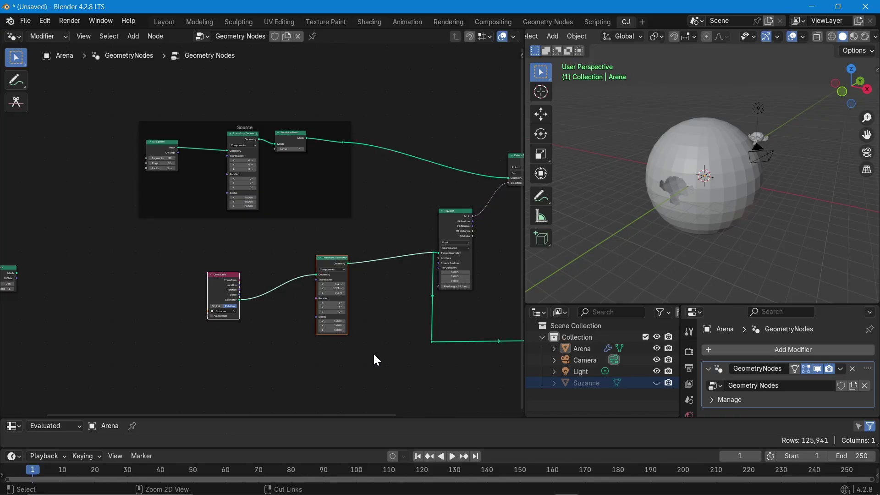
key(ctrl+j)
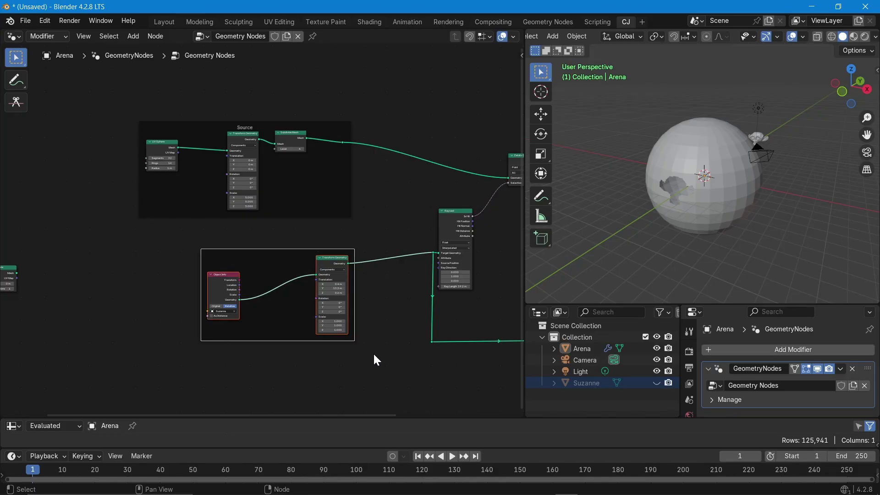
key(F2)
text(Target)
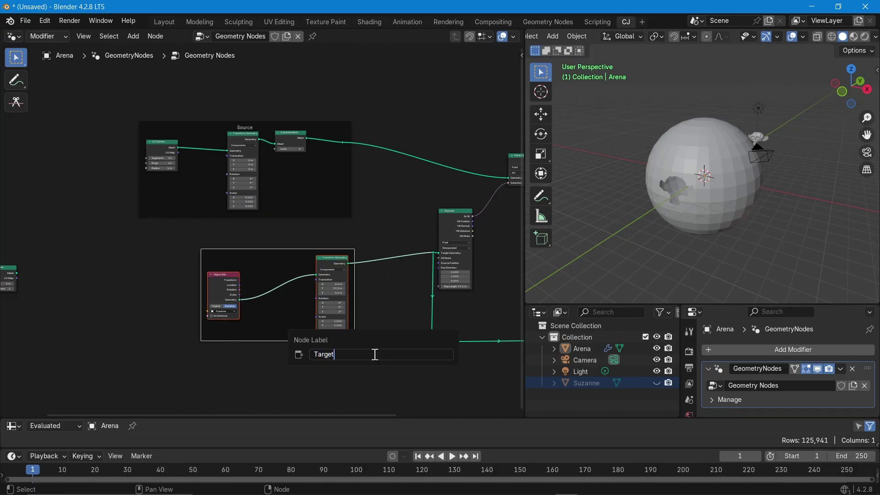
key(Return)
Move the Delete Geometry and Raycast nodes slightly upward in the space before Join Geometry.
middle_drag(336, 355, 177, 368)
drag(345, 179, 355, 152)
drag(282, 227, 303, 192)
middle_drag(375, 256, 346, 251)
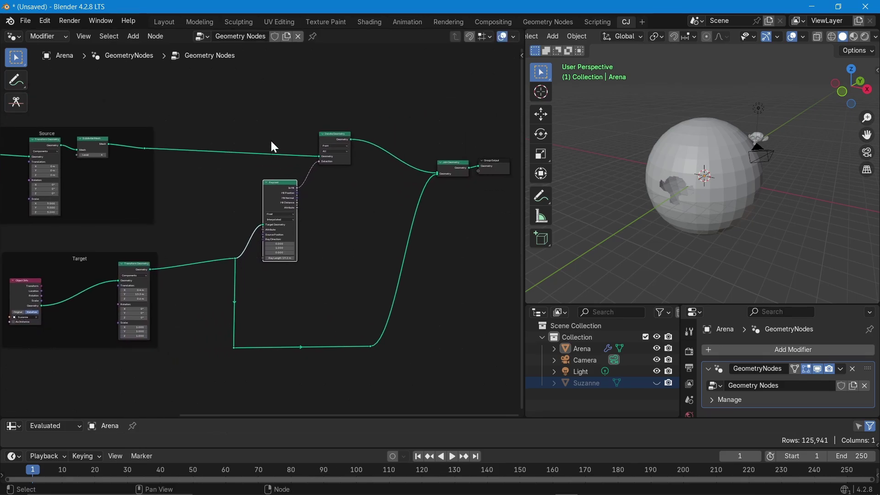
Join the Raycast and Delete Geometry nodes in a new frame labelled "Casting Ray & effect".
drag(239, 98, 369, 270)
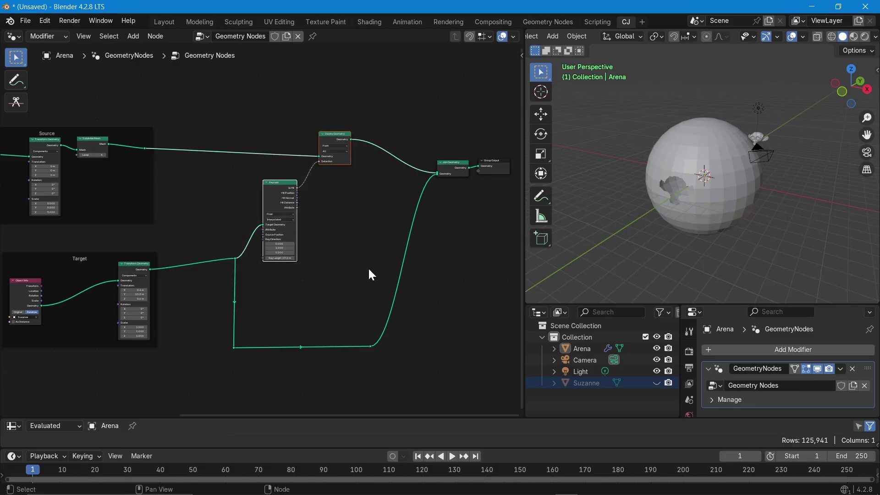
key(ctrl+j)
key(F2)
text(Cas)
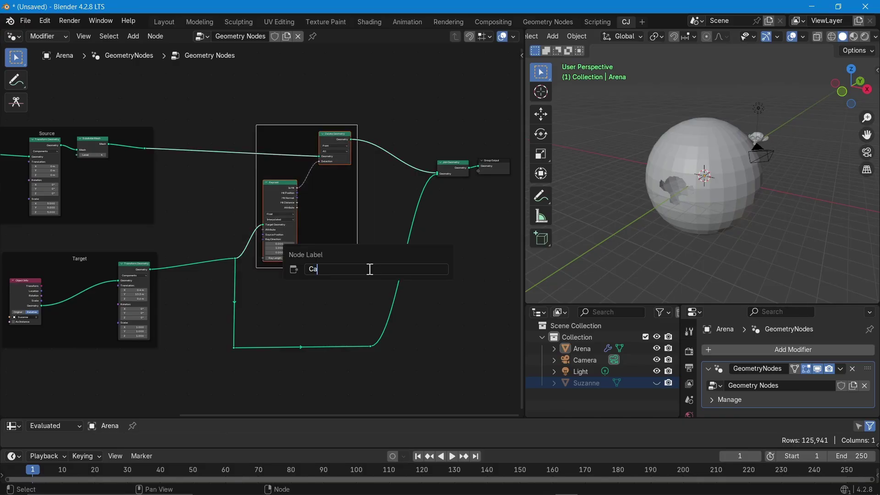
key(BackSpace)
key(BackSpace)
text(asting Ray & effect)
key(Return)
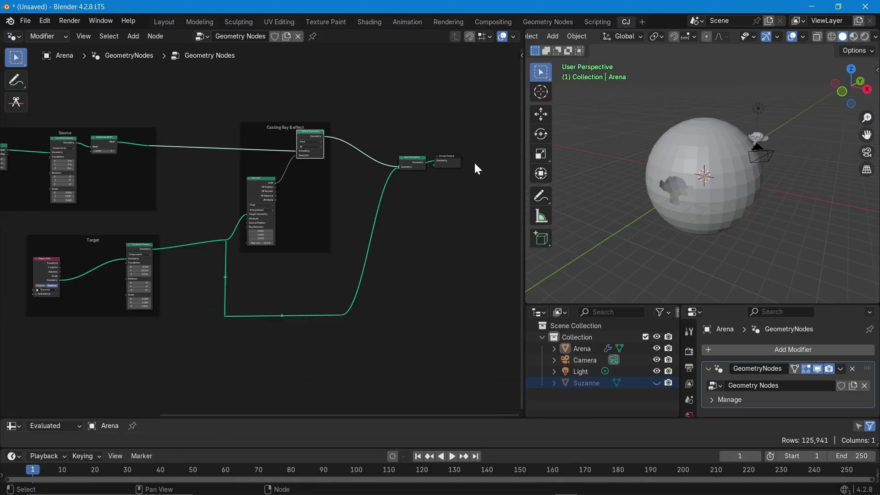
Move the Group Output node farther from Join Geometry and review the three labelled frames.
drag(446, 163, 468, 165)
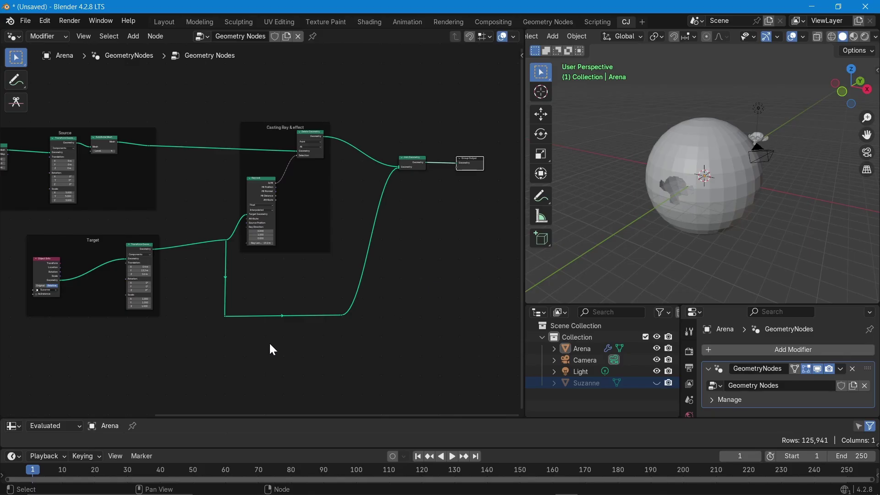
middle_drag(47, 354, 188, 334)
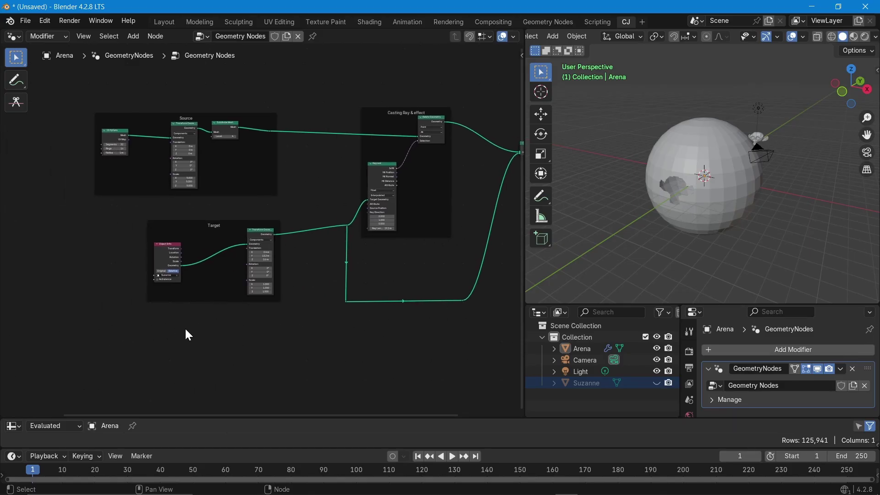
scroll(400, 156, up, 3)
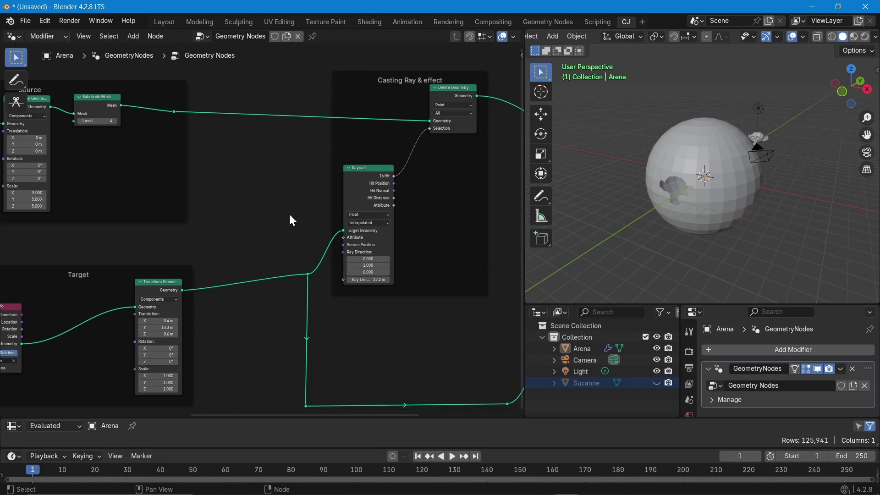
Move the two reroute points on the target geometry's link closer to the Target frame, leaving more space before the Raycast node.
middle_drag(297, 254, 193, 194)
scroll(195, 197, down, 2)
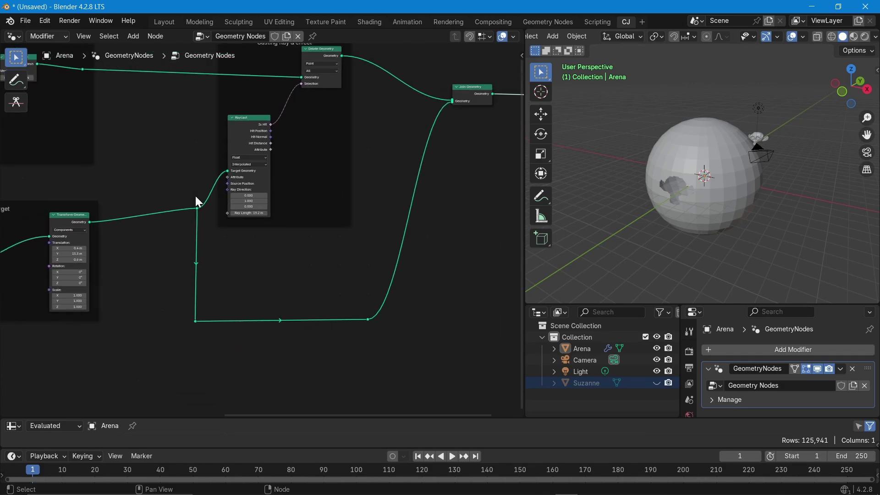
middle_drag(159, 270, 210, 284)
scroll(286, 204, up, 8)
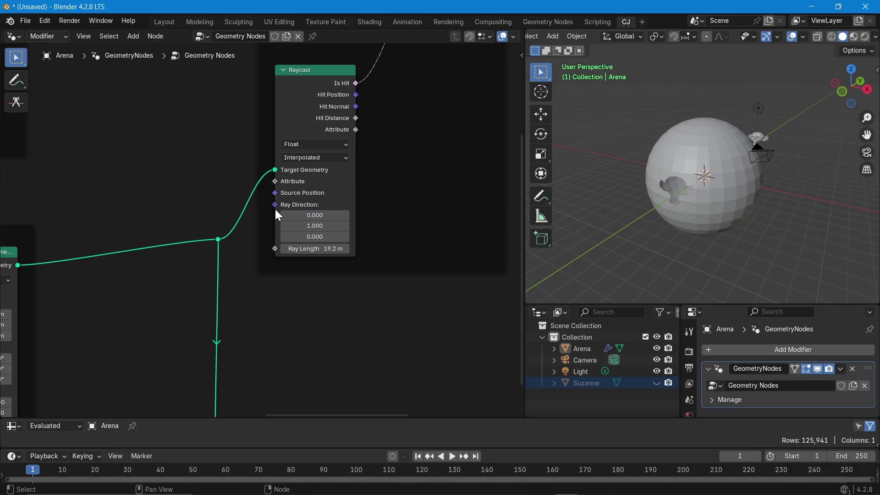
middle_drag(273, 209, 384, 235)
click(371, 179)
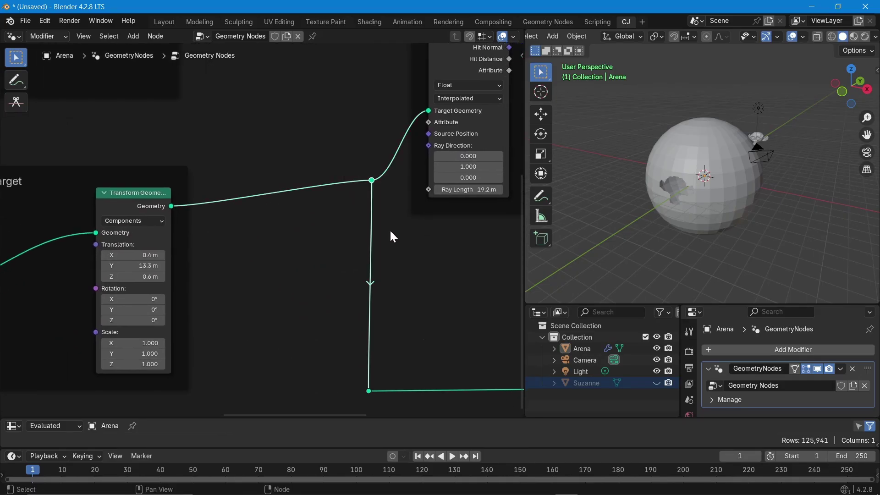
key(g)
click(320, 240)
drag(321, 353, 419, 420)
key(g)
click(231, 371)
Add a Position node and place it in the space between the target link's vertical segment and the Raycast node.
click(349, 321)
key(shift+a)
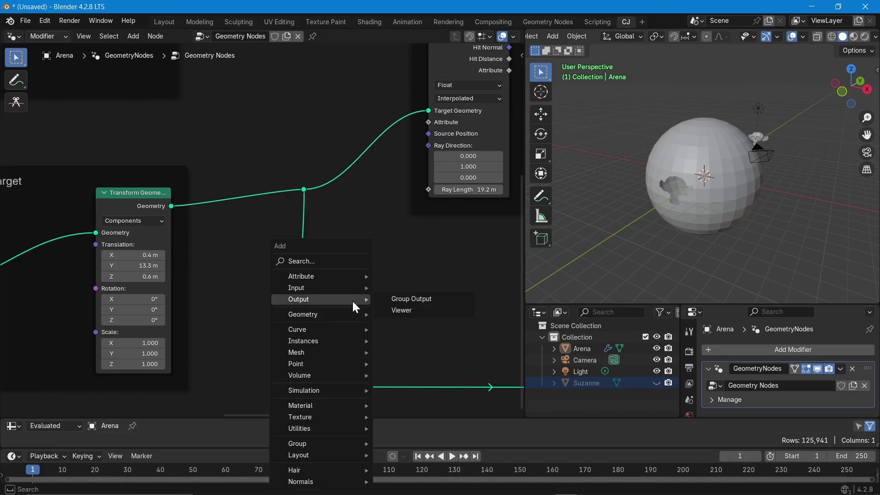
text(pos)
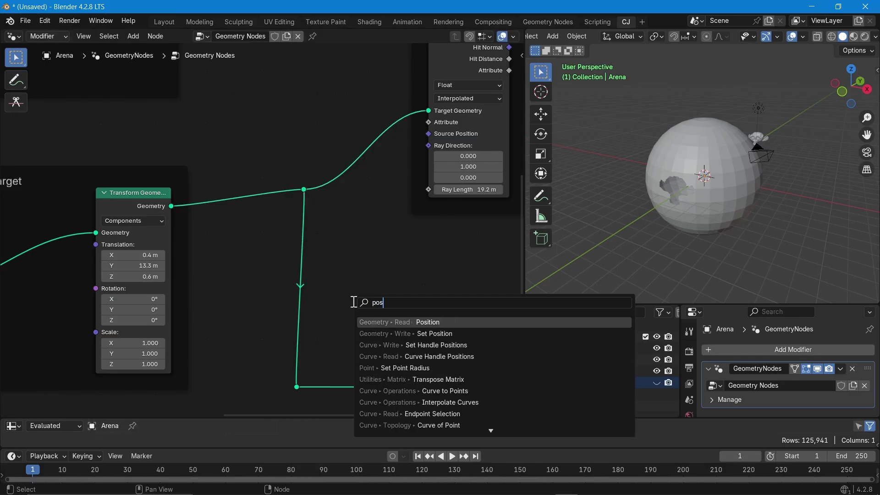
click(404, 322)
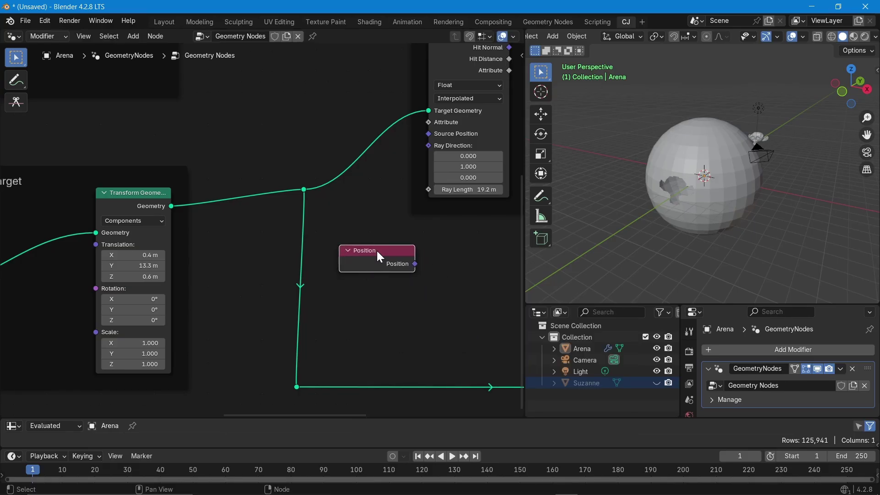
scroll(378, 253, down, 3)
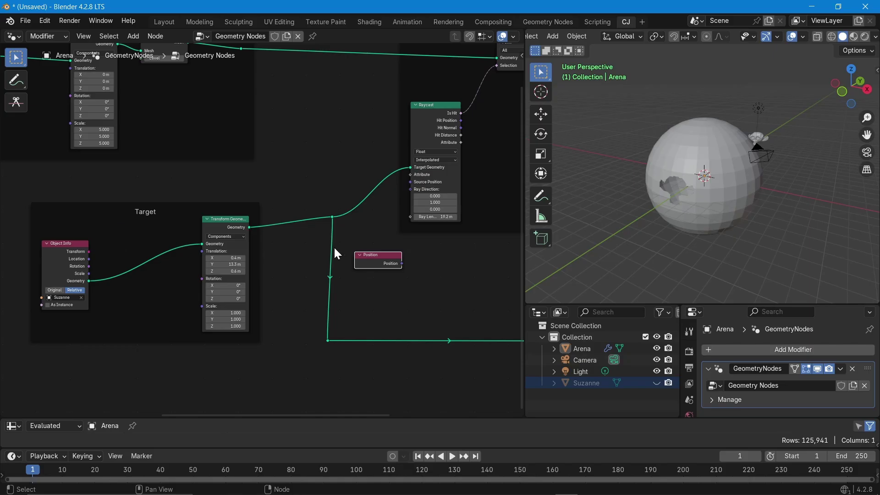
drag(367, 250, 359, 240)
click(359, 274)
key(shift+a)
text(po)
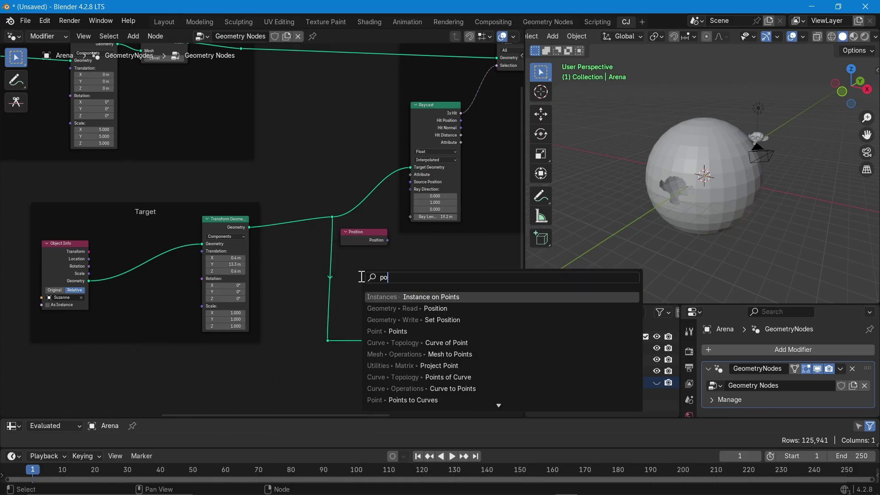
text(s)
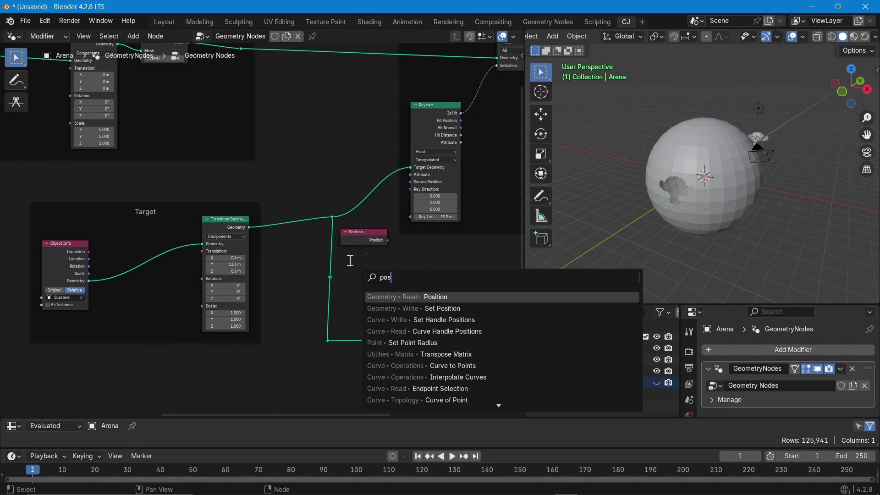
key(Escape)
Connect the Position output to the Raycast node's Ray Direction and view the sphere and monkey from another side.
drag(387, 240, 407, 188)
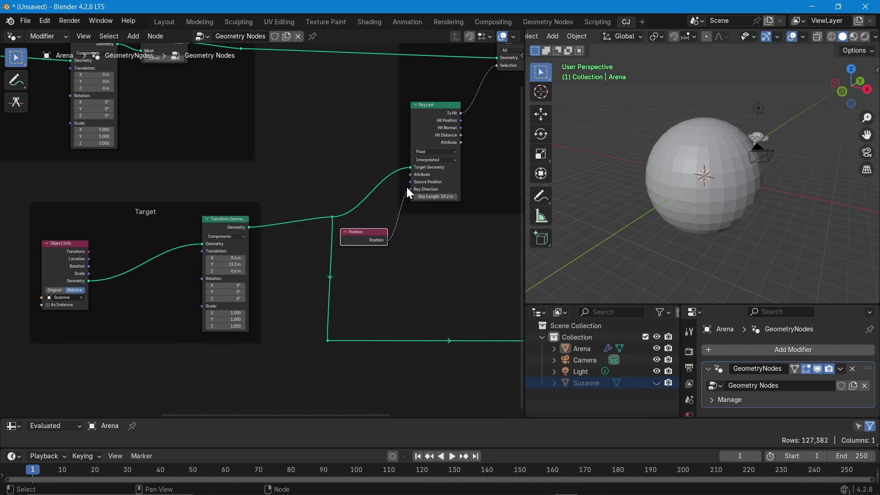
middle_drag(718, 235, 82, 230)
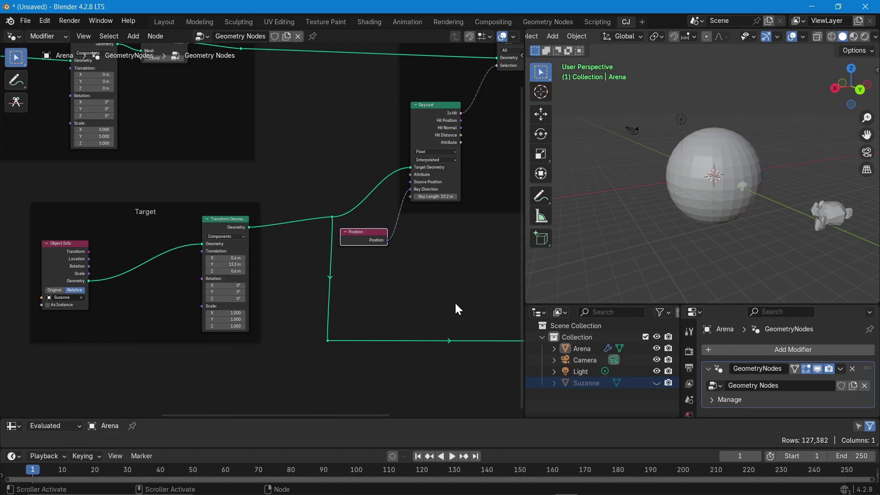
scroll(222, 277, up, 2)
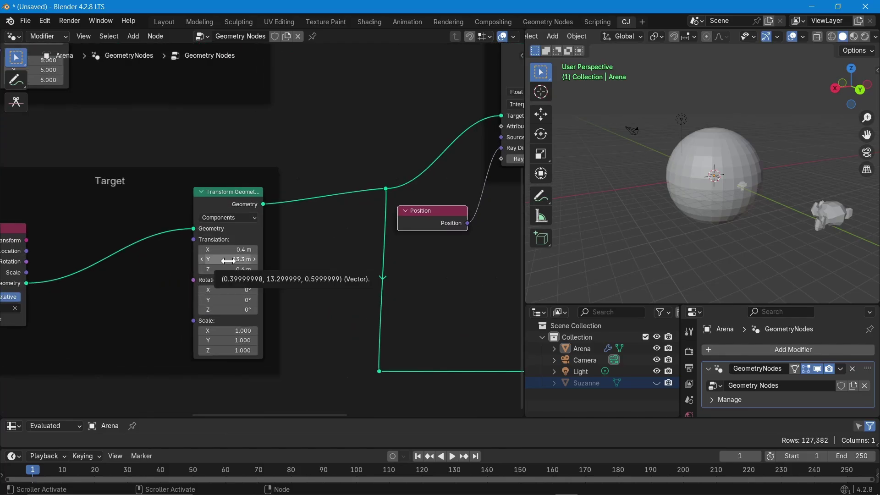
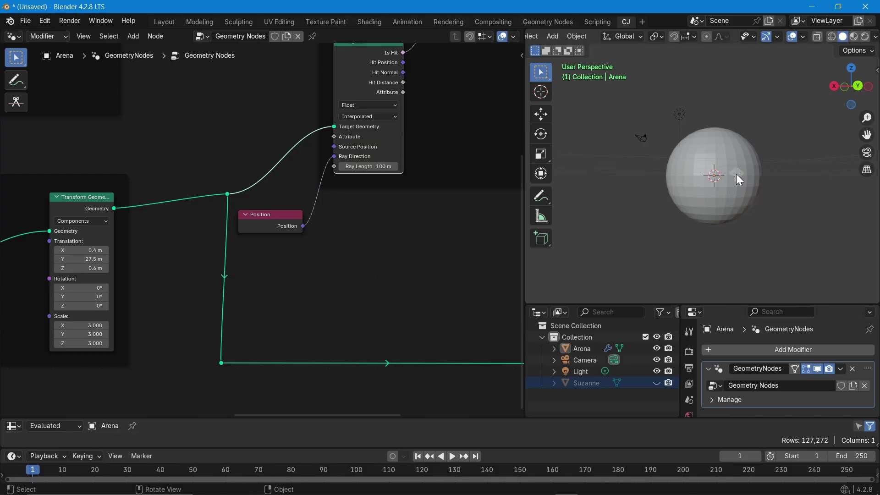
Select the Arena object and set the target Transform Geometry's Y translation to 6.6 m, viewing the sphere and monkey from the side.
click(736, 172)
scroll(719, 165, up, 5)
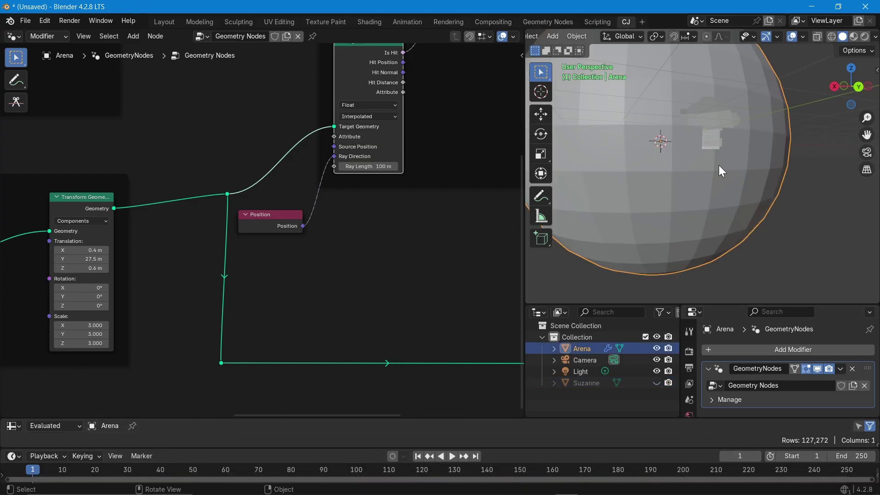
scroll(706, 124, down, 5)
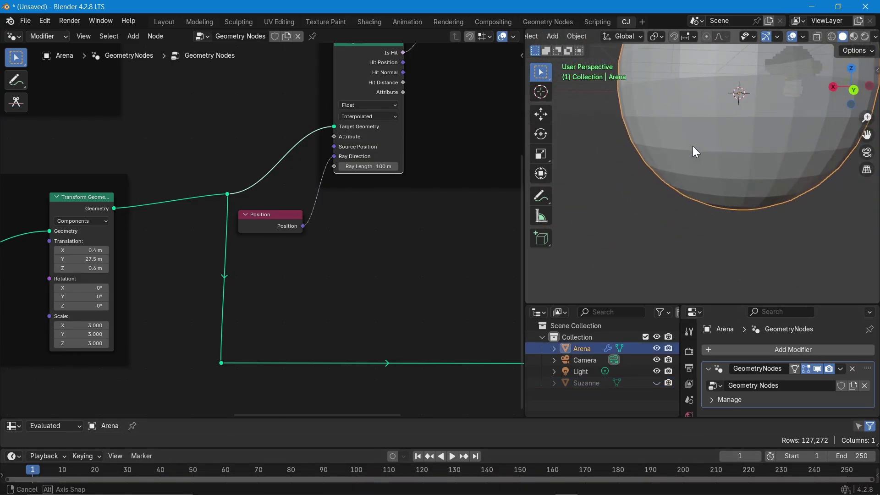
drag(82, 259, 49, 259)
middle_drag(575, 198, 586, 255)
middle_drag(587, 255, 592, 253)
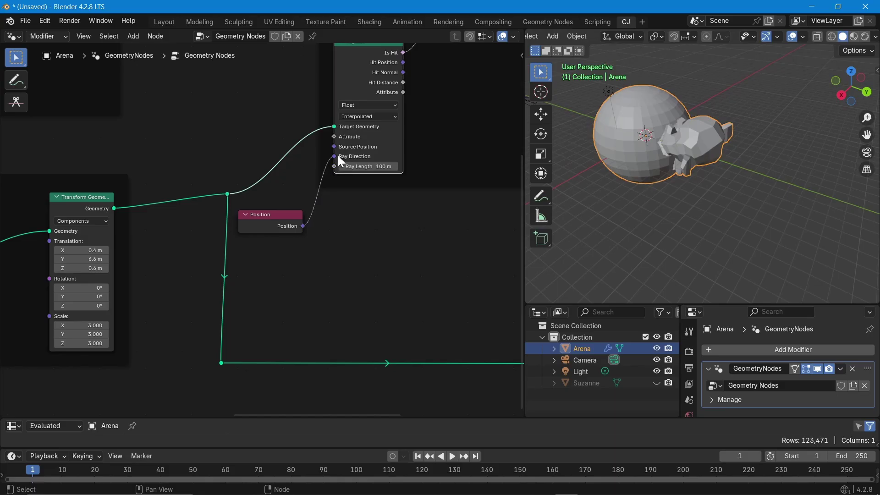
Disconnect the Position node from the Raycast's Ray Direction and set the target's Y translation to 13.8 m.
drag(338, 157, 313, 152)
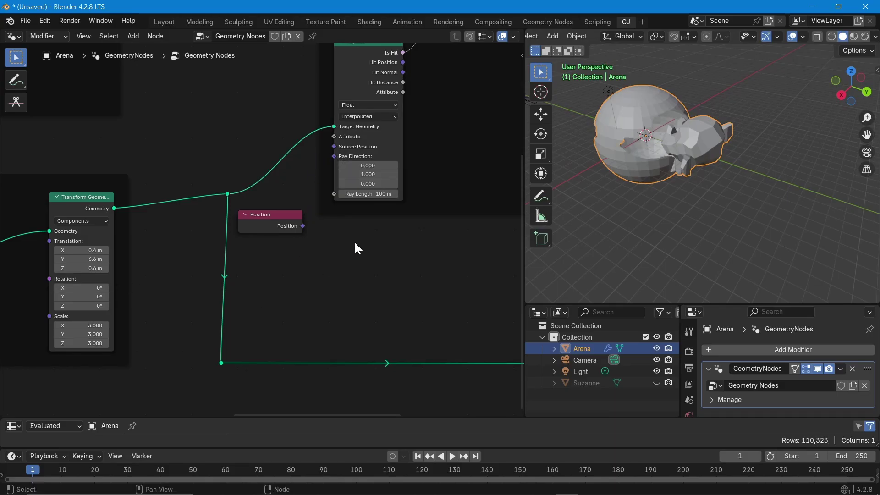
middle_drag(596, 183, 617, 138)
mouse_move(78, 259)
mouse_down()
mouse_move(128, 259)
mouse_move(94, 259)
mouse_up()
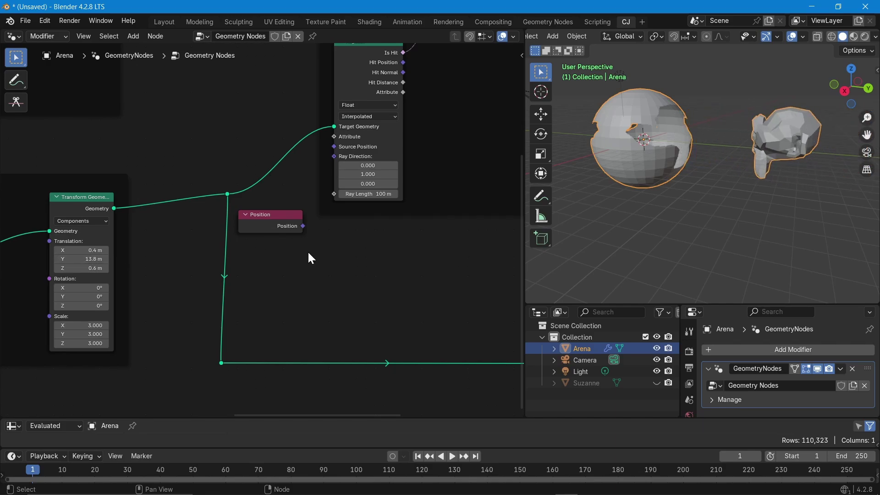
Reconnect the Position output to the Raycast's Ray Direction and set the target's Y translation to 11 m.
drag(303, 226, 328, 159)
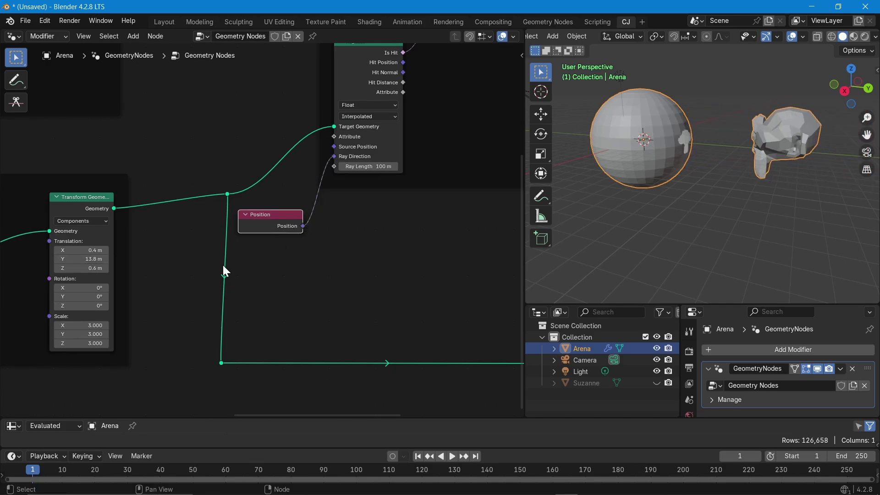
mouse_move(94, 259)
mouse_down()
mouse_move(106, 259)
mouse_move(77, 259)
mouse_move(108, 259)
mouse_move(76, 259)
mouse_move(86, 259)
mouse_up()
scroll(367, 273, down, 3)
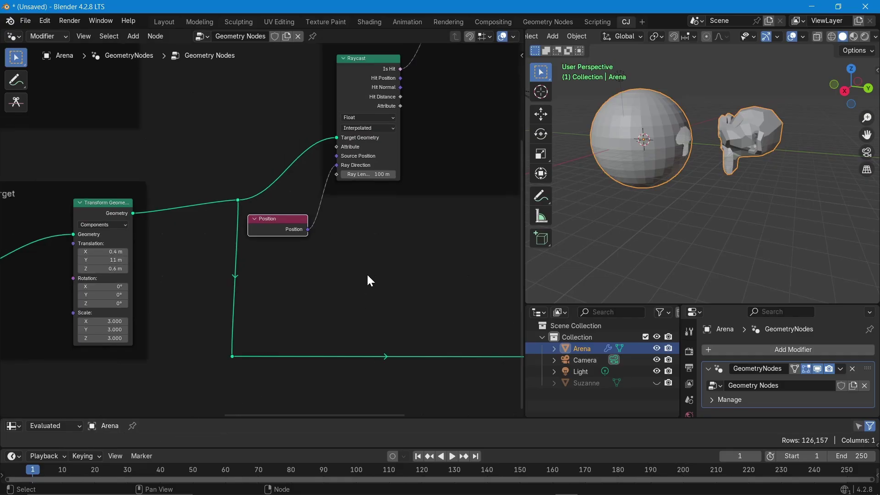
Examine the Raycast node's outputs and inputs, its Position and target links, and the sphere and monkey in the viewport.
scroll(371, 281, down, 1)
scroll(371, 281, up, 2)
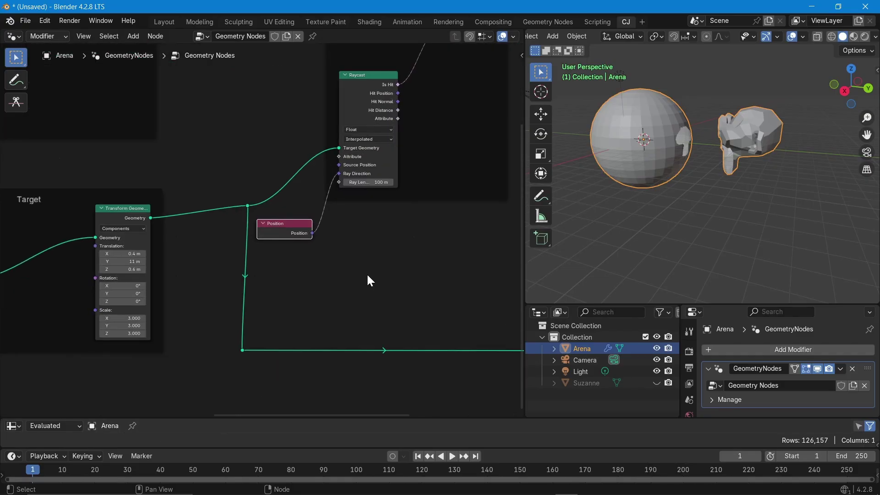
middle_drag(367, 279, 243, 357)
scroll(276, 164, up, 2)
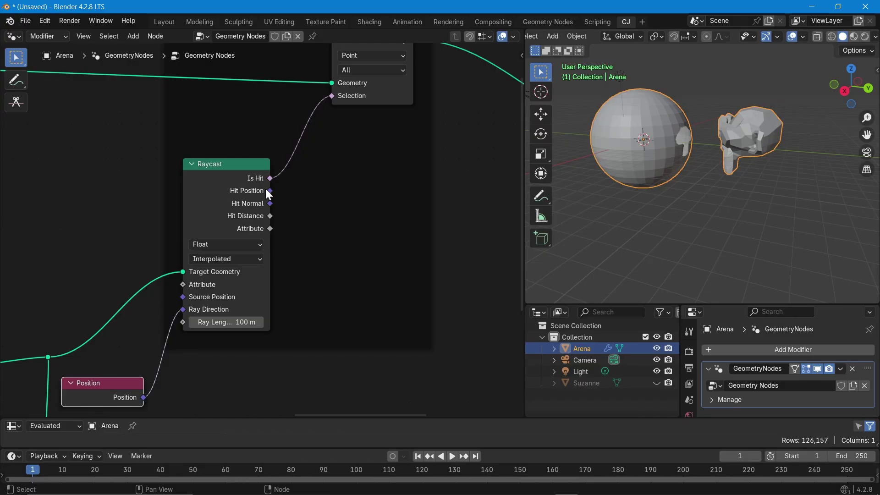
mouse_move(270, 191)
middle_drag(202, 378, 423, 212)
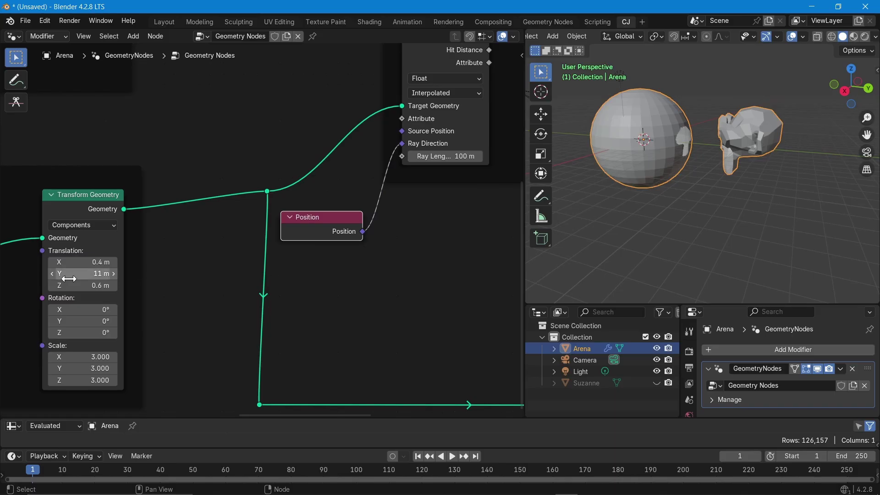
middle_drag(402, 181, 260, 225)
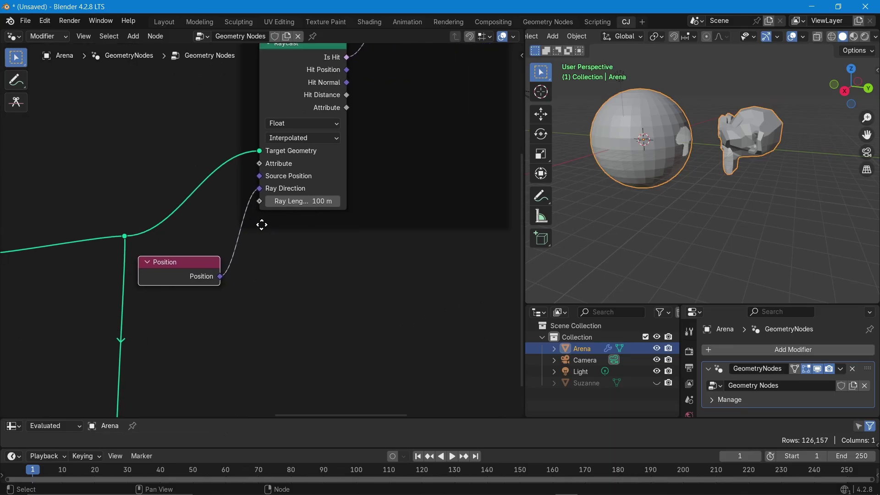
middle_drag(713, 165, 724, 131)
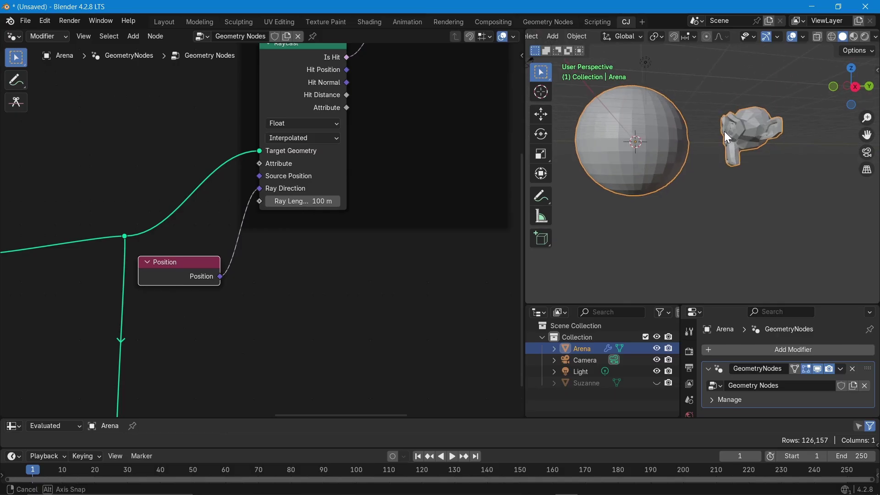
middle_drag(153, 278, 356, 237)
middle_drag(453, 197, 284, 320)
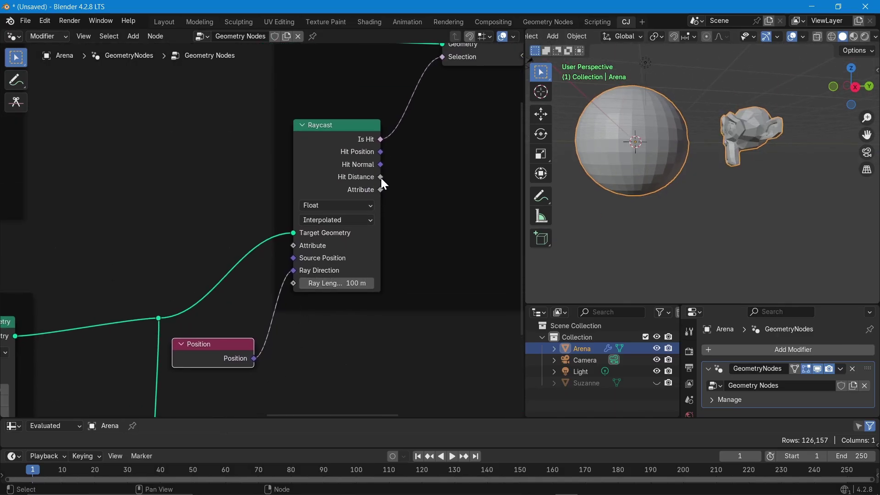
middle_drag(381, 178, 191, 225)
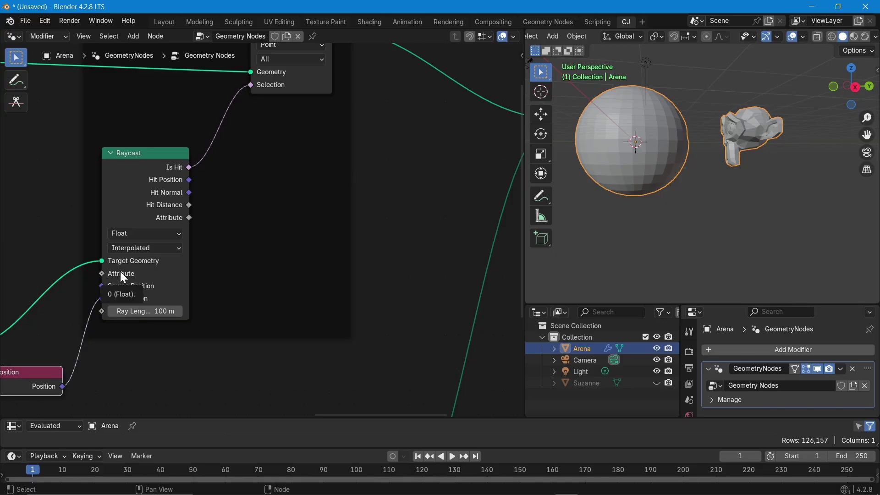
middle_drag(268, 261, 339, 218)
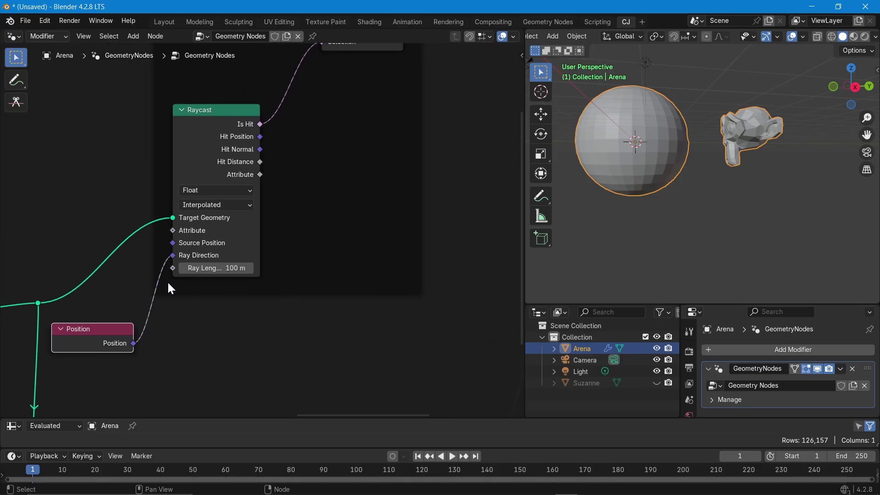
scroll(295, 260, down, 2)
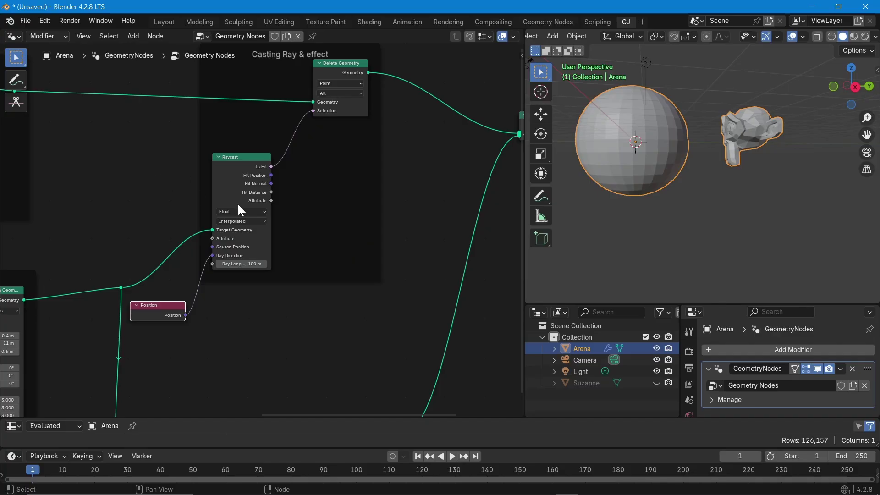
Review the whole node tree and set the target Transform Geometry's Z translation to -0.3 m.
key(Home)
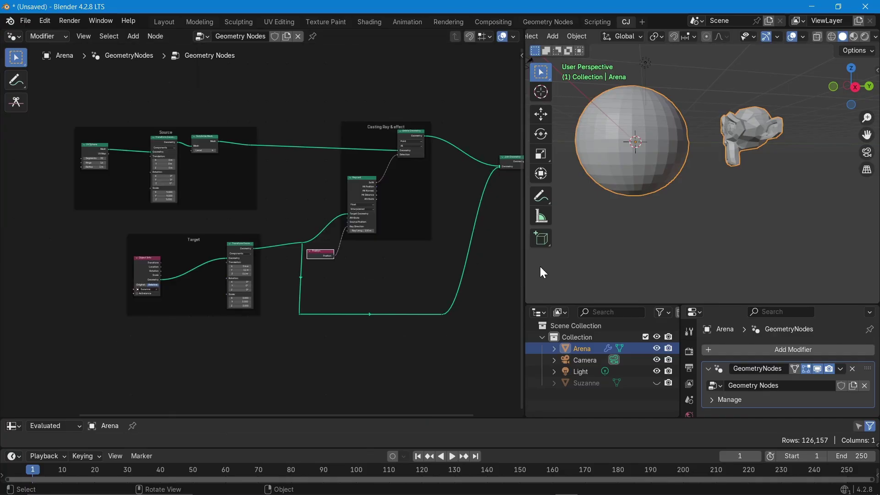
middle_drag(682, 205, 628, 257)
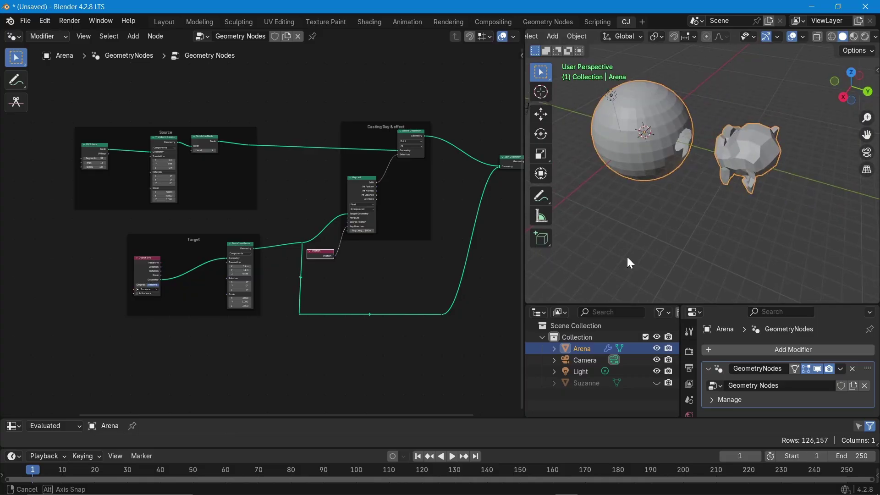
scroll(239, 273, up, 9)
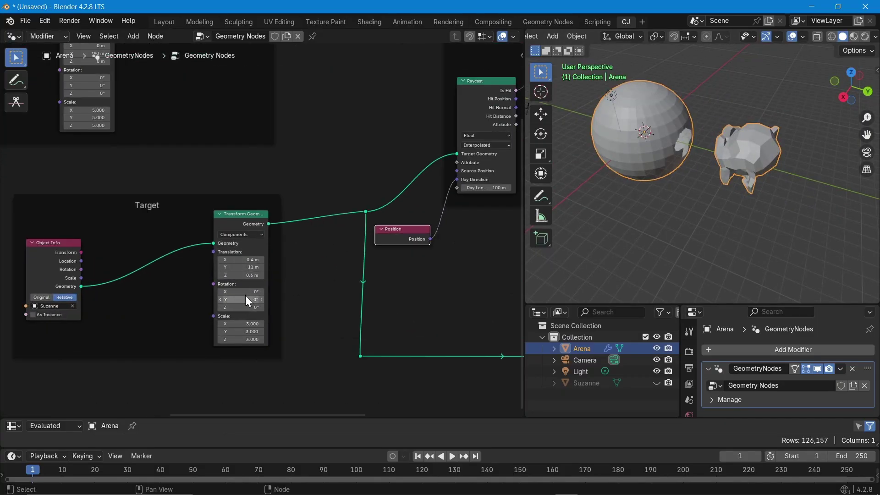
mouse_move(247, 276)
mouse_down()
mouse_move(265, 276)
mouse_move(247, 276)
mouse_up()
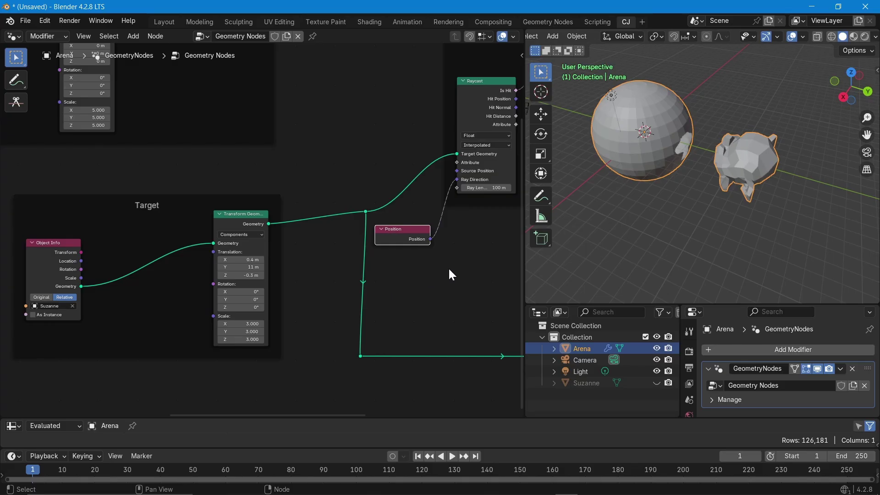
middle_drag(448, 269, 367, 263)
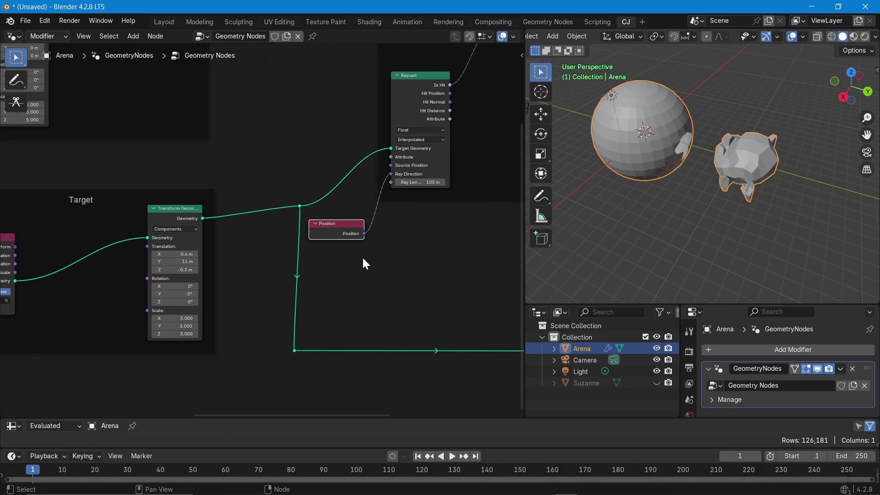